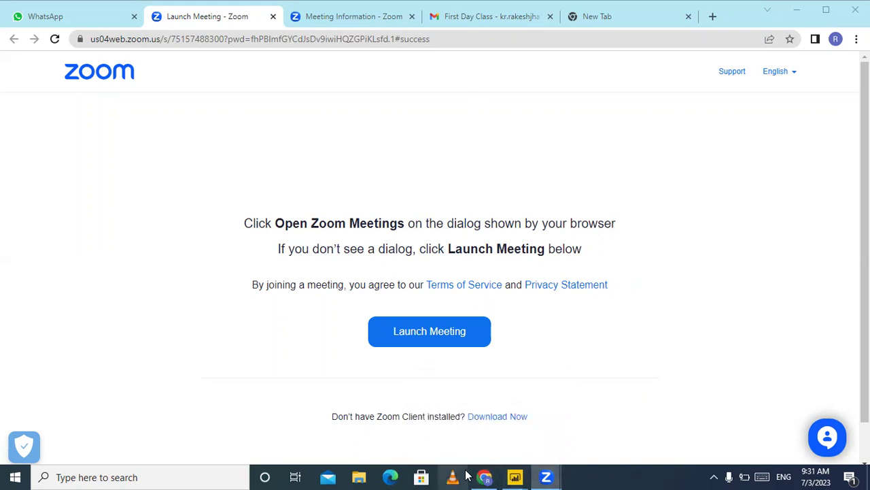
Search the web for "sumx vs sum".
mouse_move(491, 476)
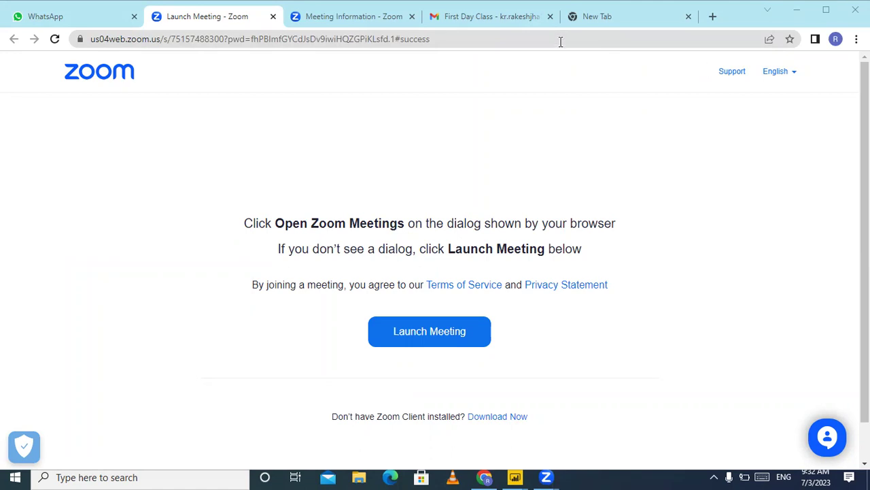
left_click(560, 39)
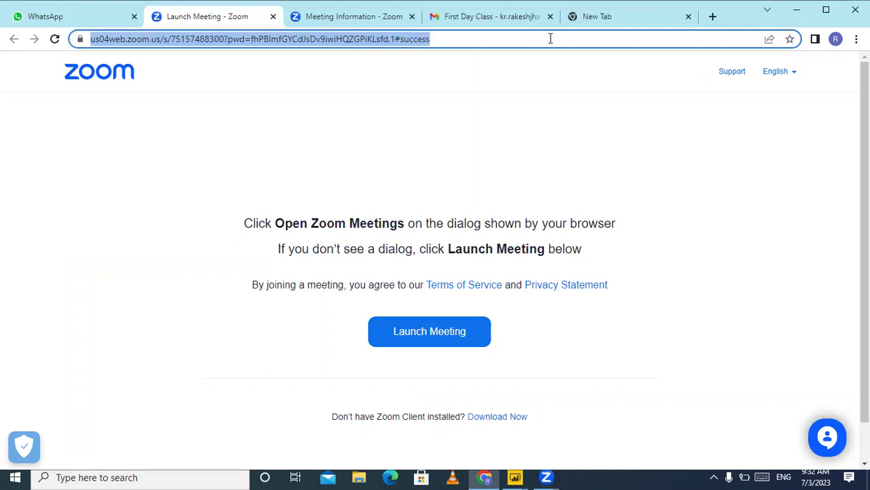
type("sum")
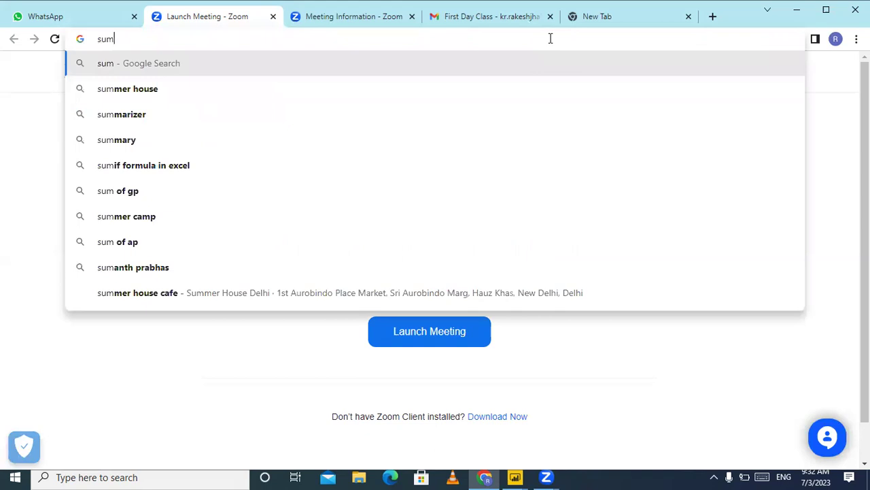
type("x")
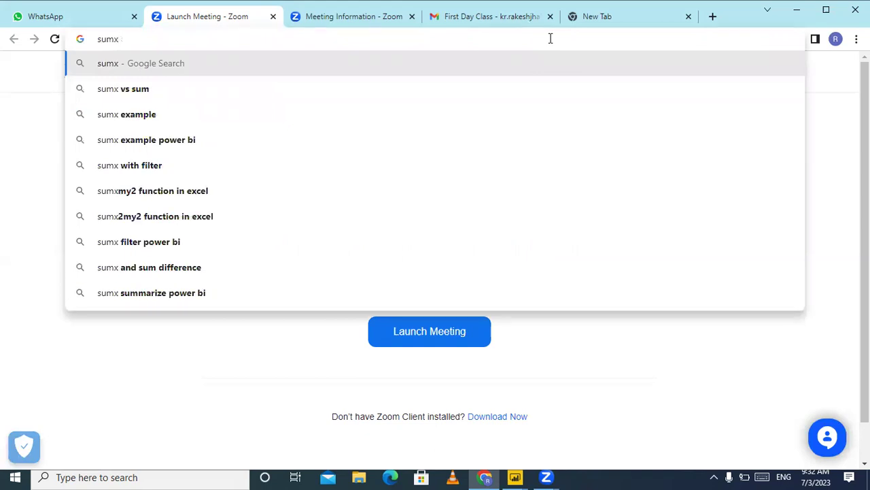
key("Down")
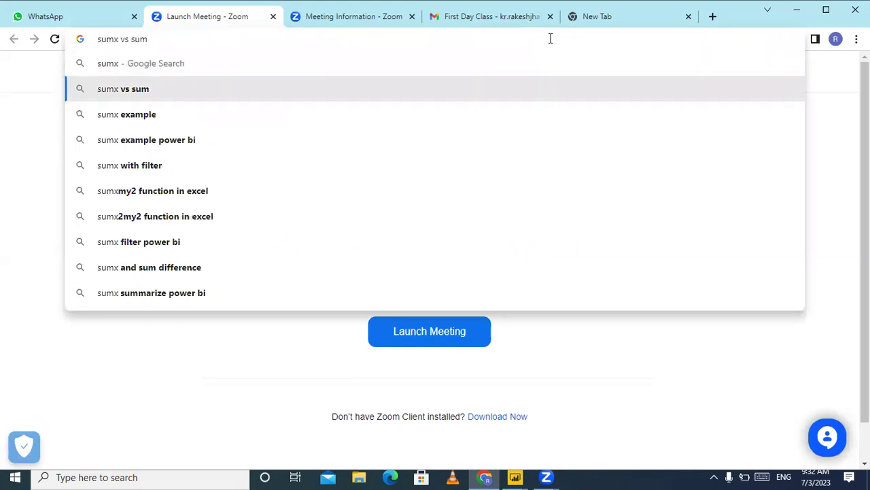
key("Return")
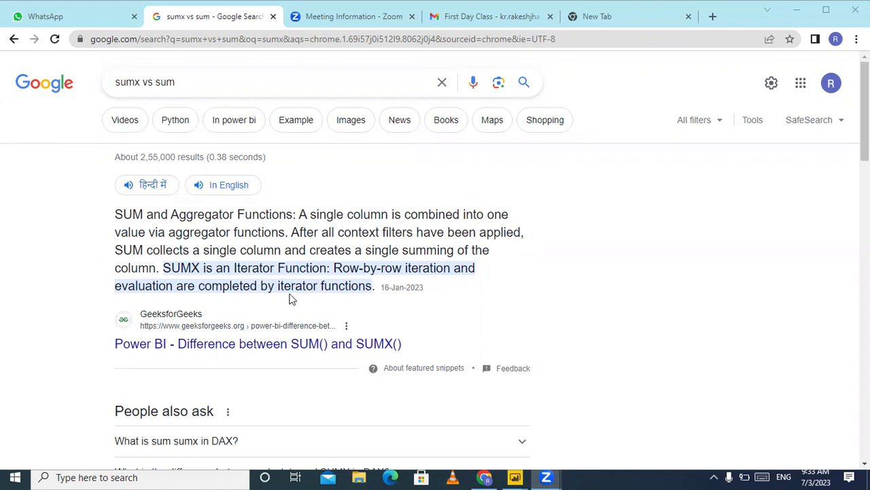
Open the GeeksforGeeks article on the difference between SUM() and SUMX() in Power BI and dismiss its sign-in prompts.
left_click(285, 349)
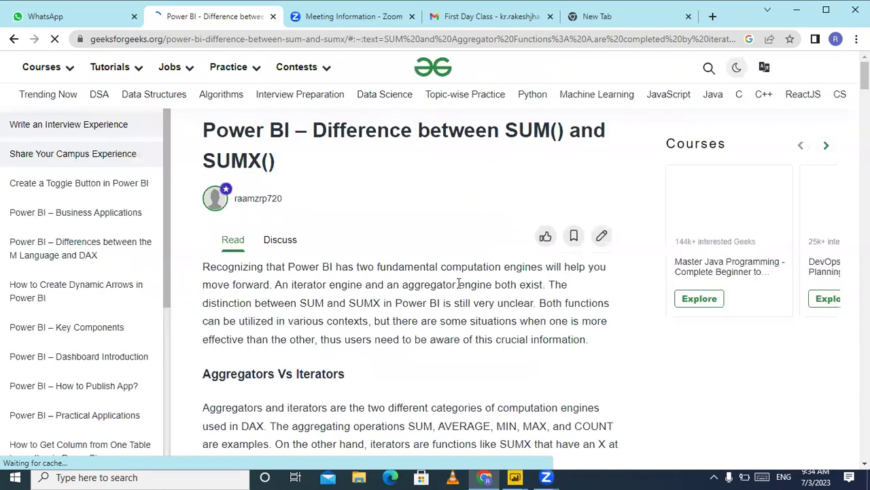
scroll(459, 284, "down", 4)
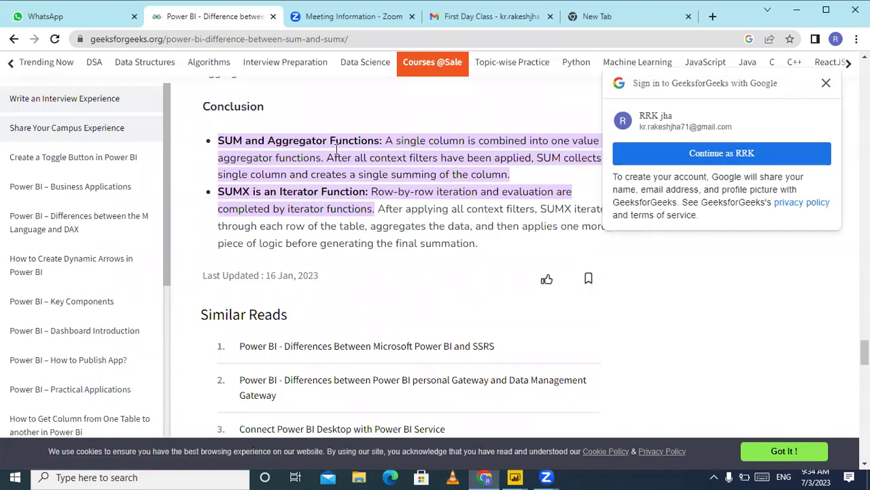
left_click(827, 84)
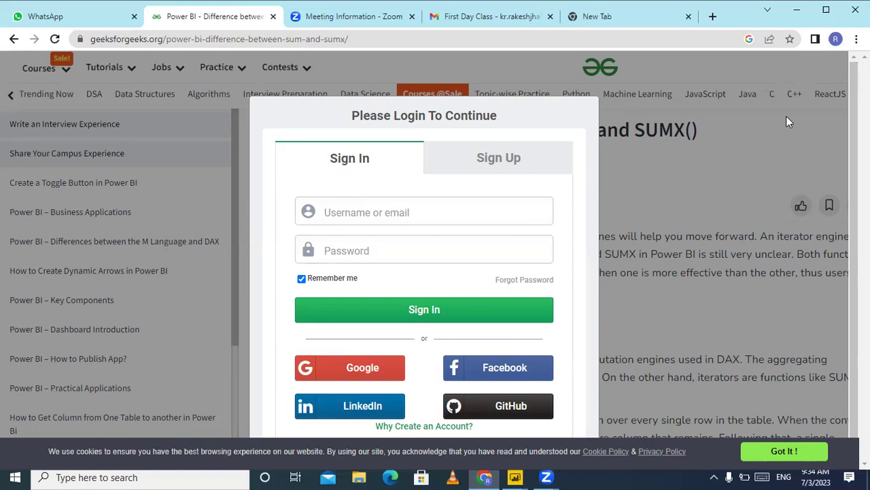
left_click(684, 164)
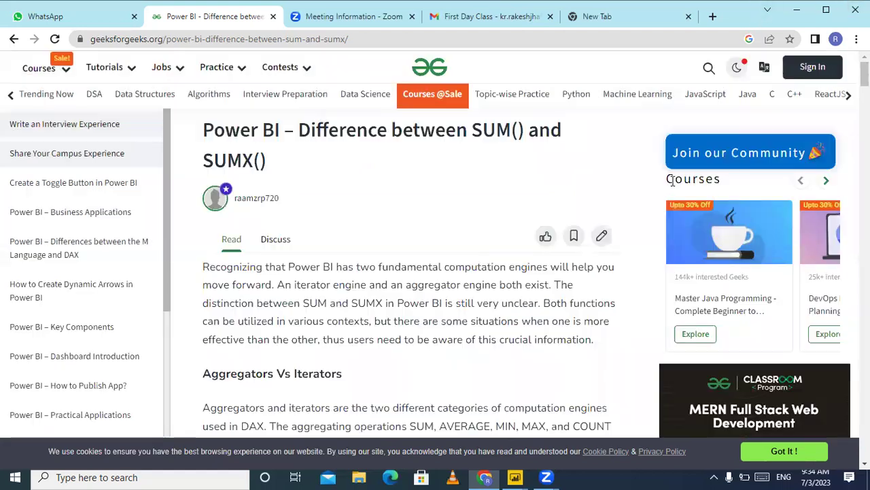
Skim the article's sections on aggregators versus iterators and its SUM measure example, then return to the introduction.
scroll(532, 277, "down", 2)
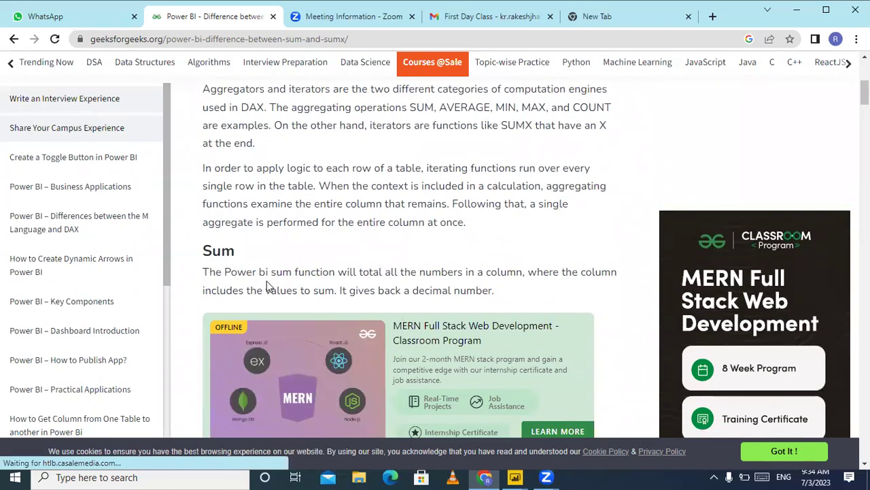
scroll(244, 280, "down", 5)
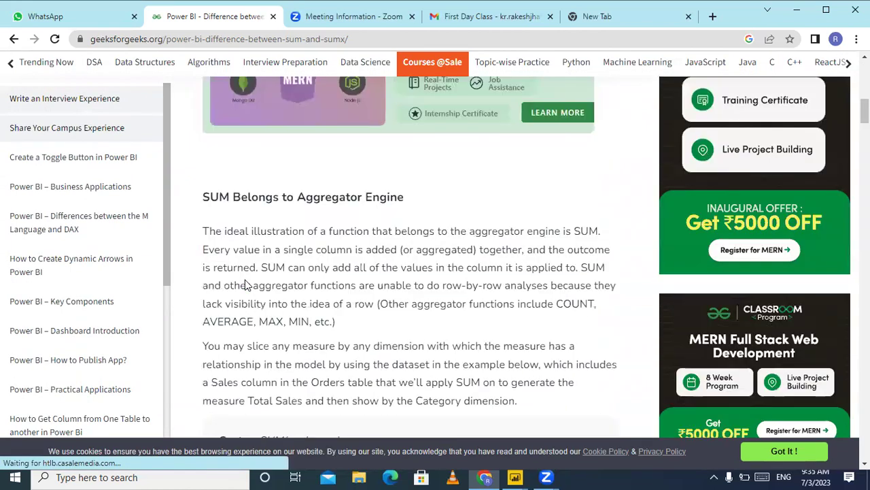
scroll(246, 281, "down", 3)
scroll(246, 281, "down", 10)
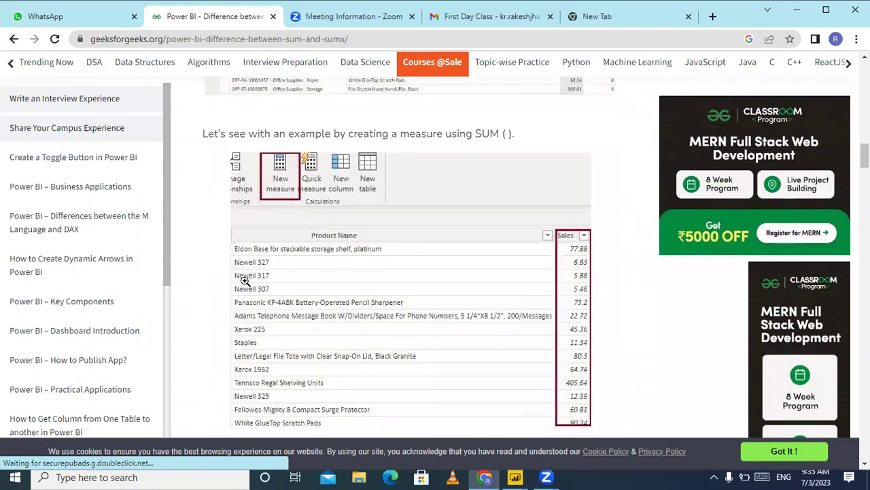
scroll(244, 280, "down", 10)
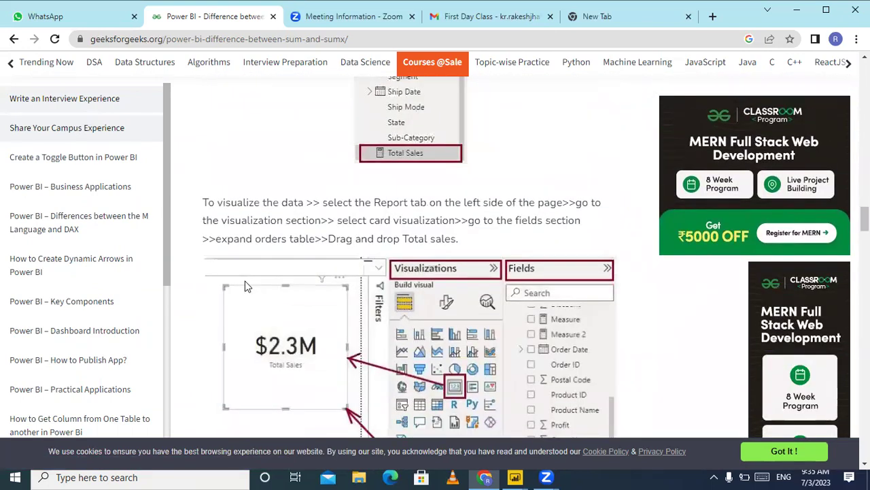
scroll(246, 280, "up", 20)
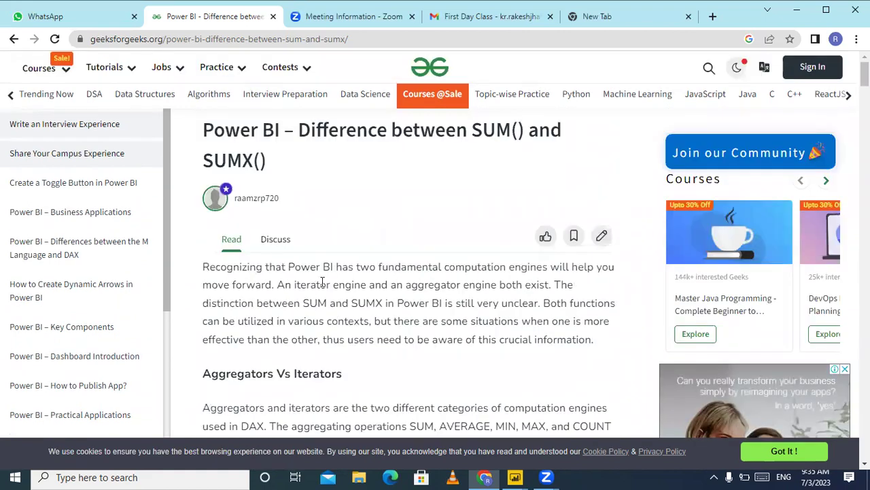
scroll(320, 286, "down", 2)
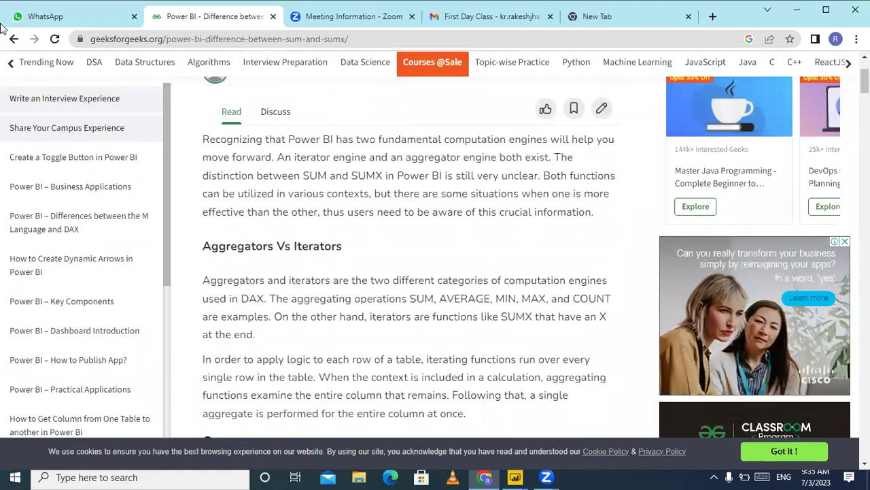
Leave the article and search the web for "sum and sumx in power bi".
left_click(12, 41)
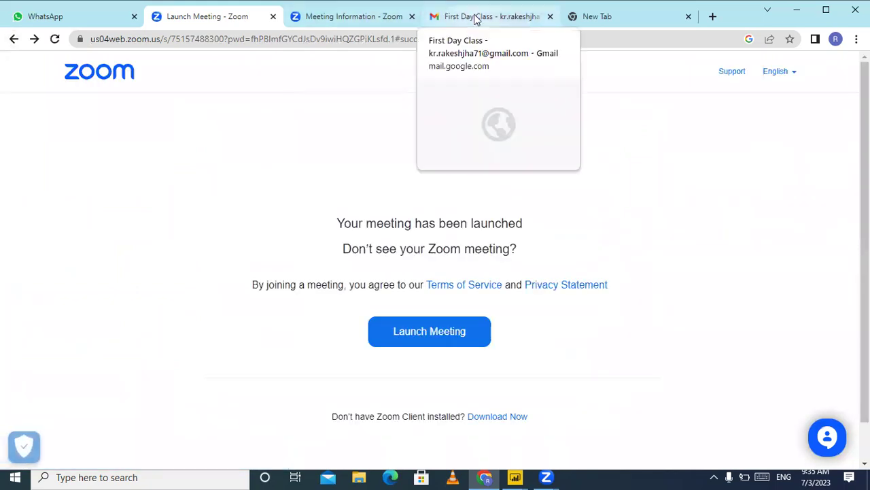
left_click(296, 39)
type("sum")
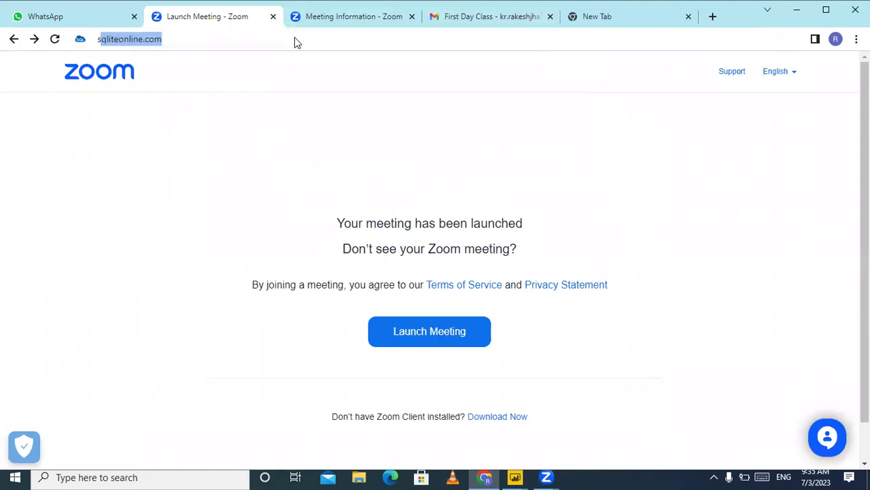
type(" and sum x")
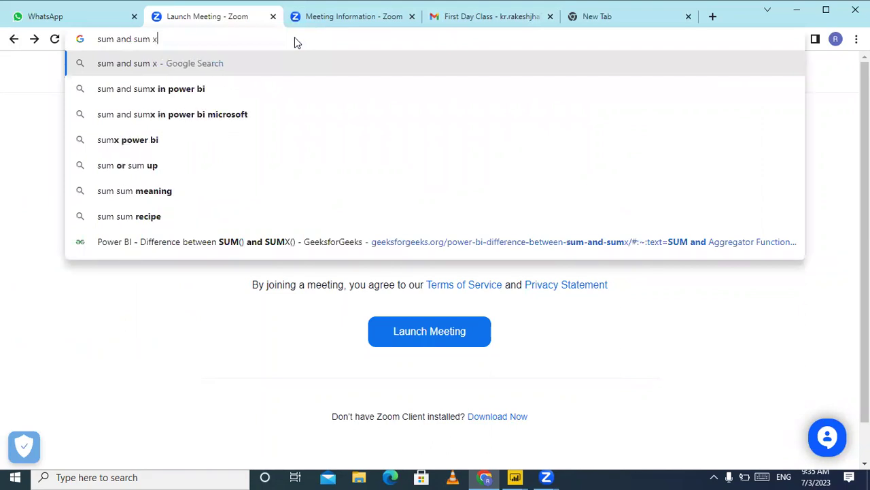
key("Down")
key("Return")
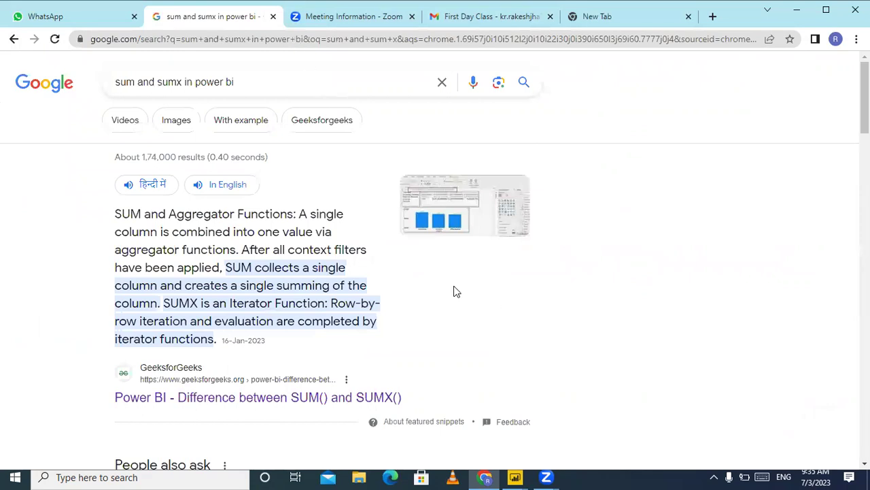
Open the solved Power BI community thread about the difference between SUM() and SUMX() from the search results.
scroll(454, 291, "down", 6)
scroll(454, 291, "down", 1)
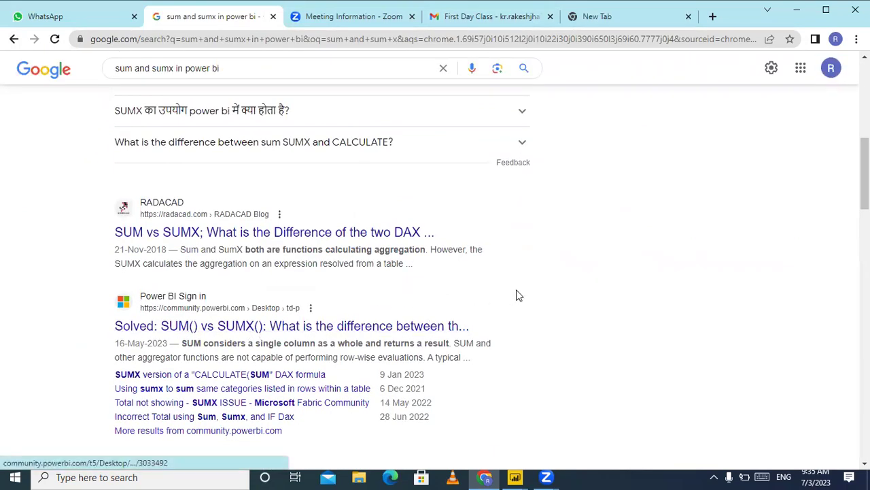
scroll(517, 290, "down", 1)
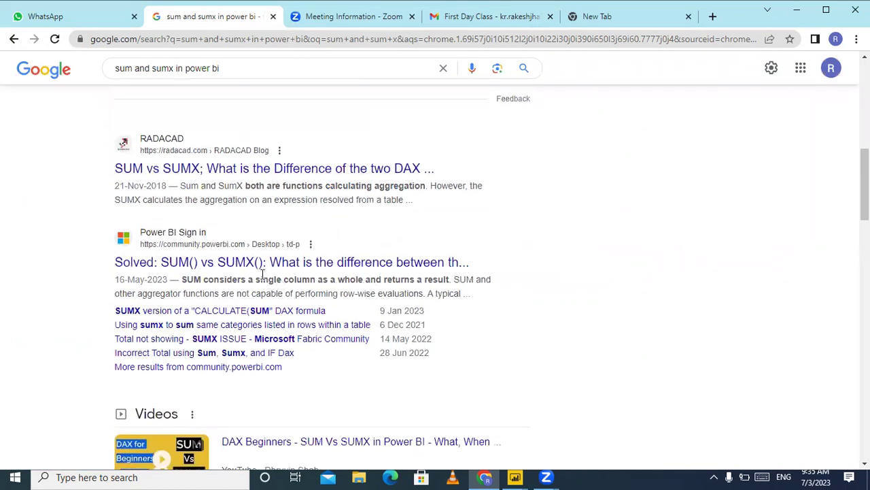
left_click(329, 266)
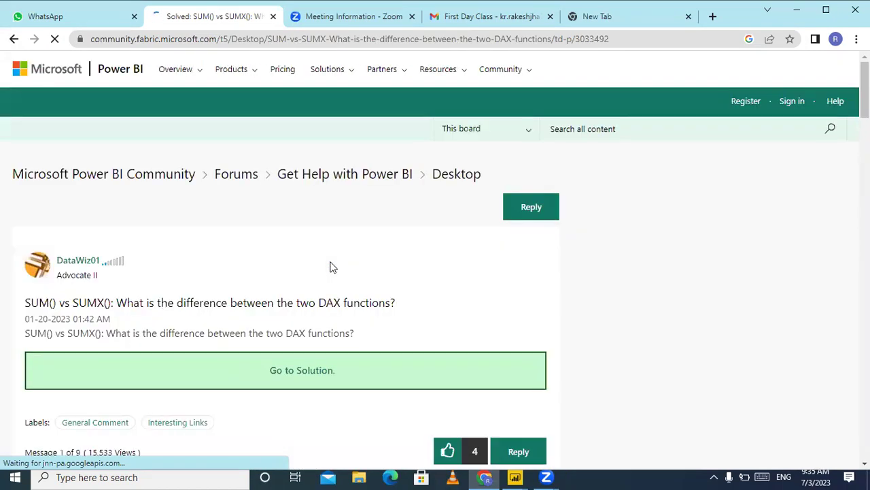
Read the thread's accepted solution on SUM and SUMX, including both syntax examples and when to use each, and return to the thread's title.
scroll(333, 267, "down", 2)
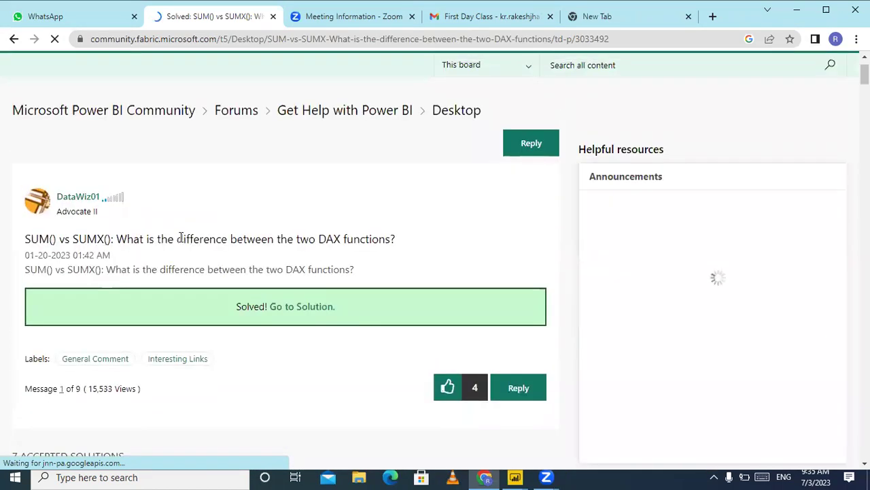
scroll(140, 283, "down", 3)
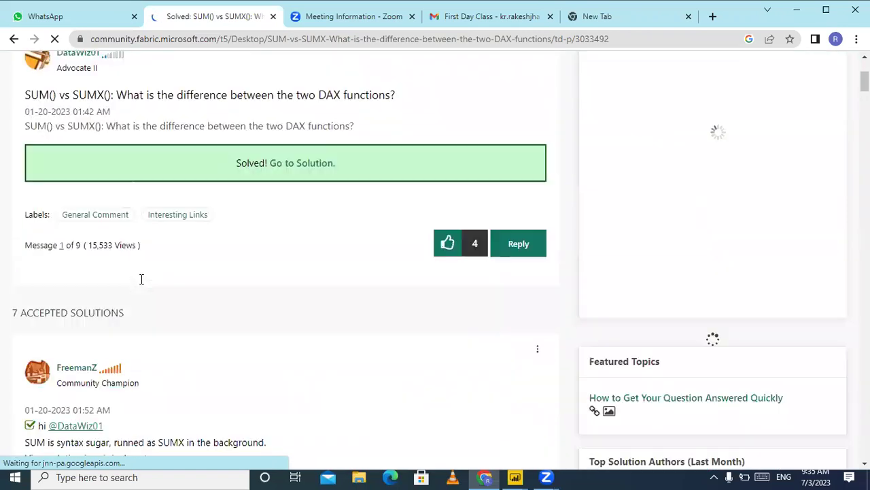
scroll(140, 284, "down", 6)
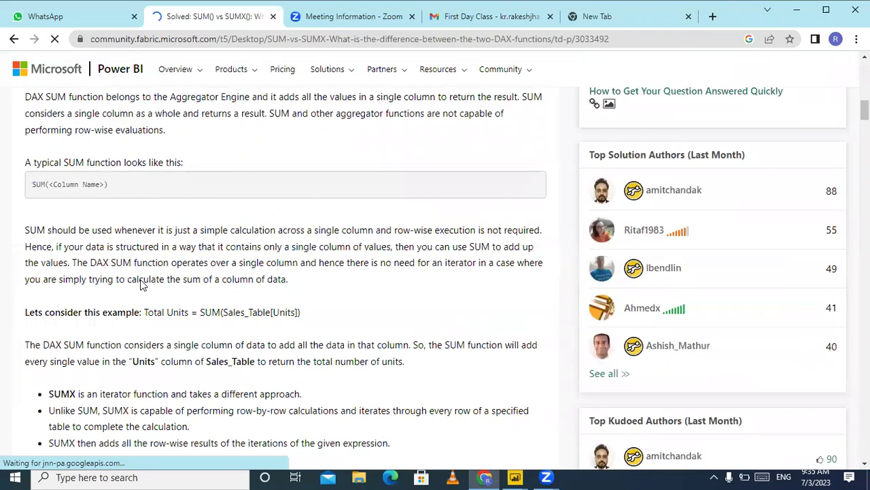
scroll(141, 280, "up", 2)
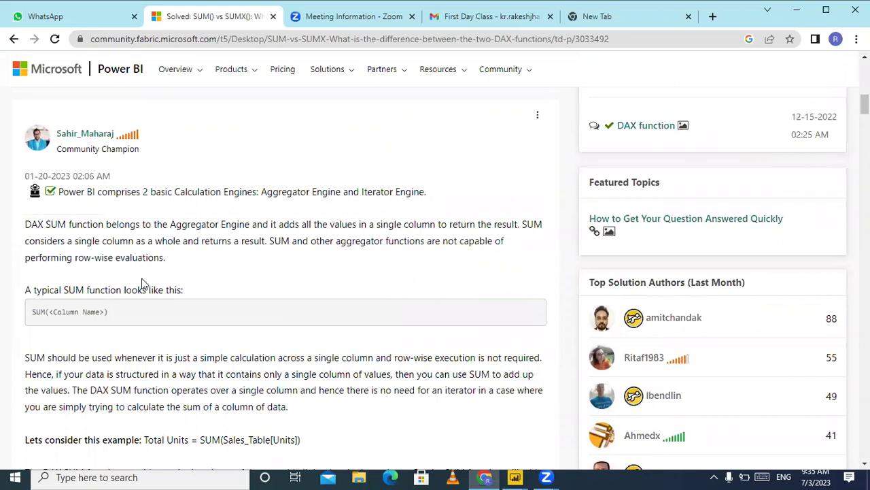
scroll(142, 281, "down", 3)
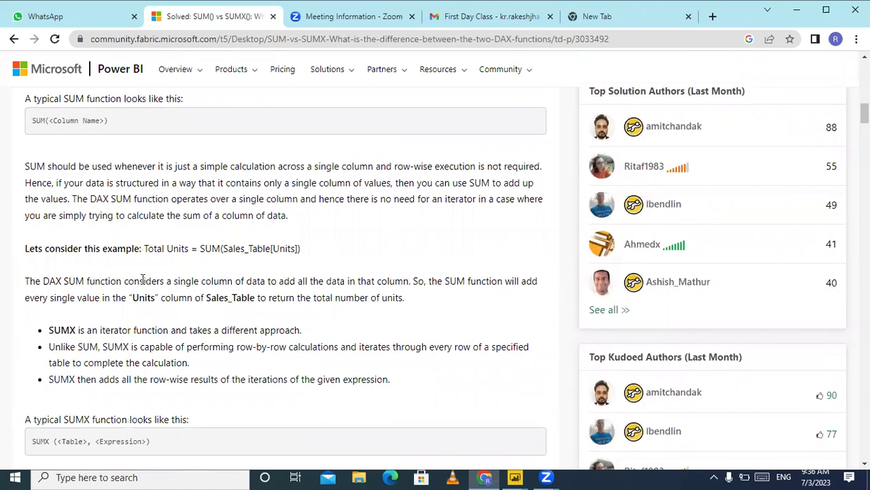
scroll(143, 280, "down", 1)
scroll(143, 280, "down", 1)
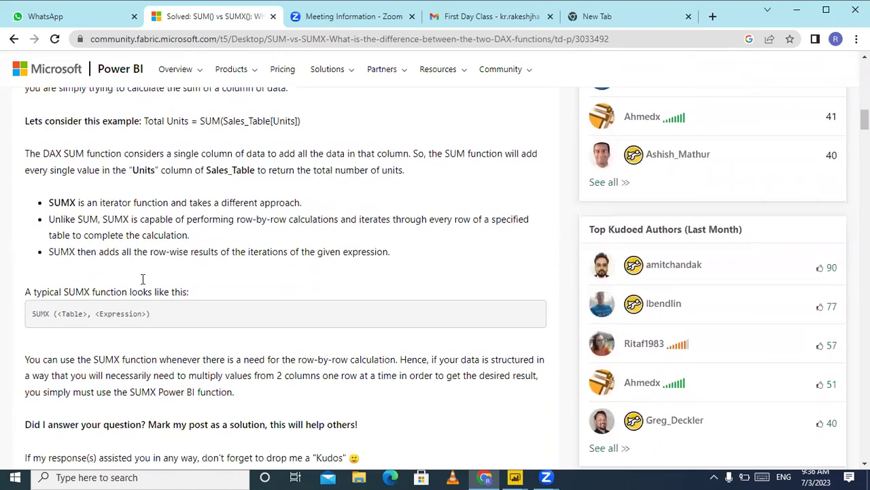
scroll(142, 282, "down", 7)
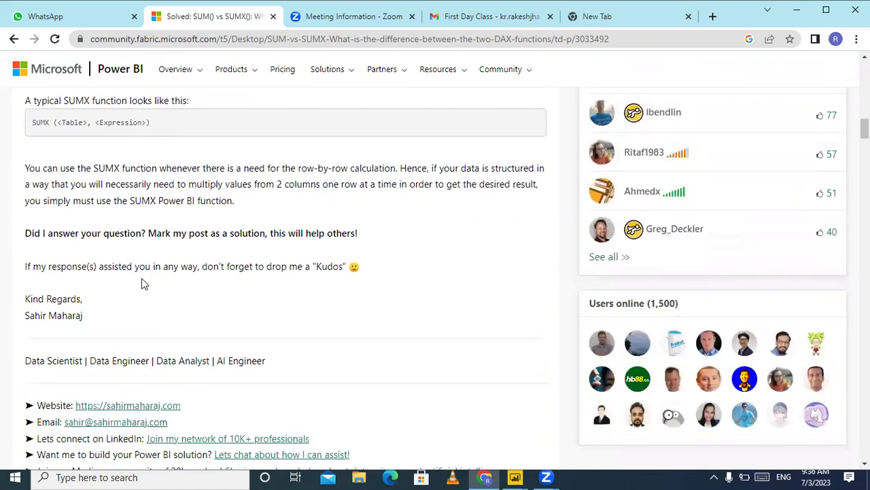
scroll(143, 283, "up", 4)
scroll(143, 282, "up", 1)
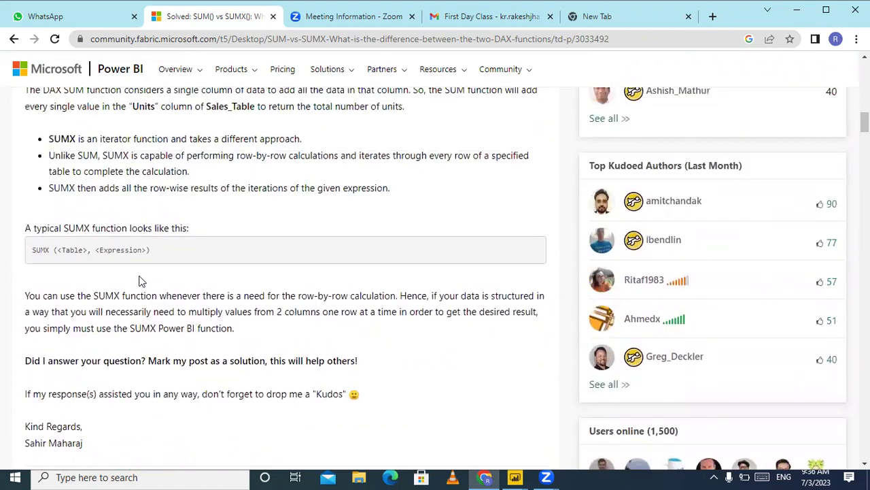
scroll(140, 272, "up", 1)
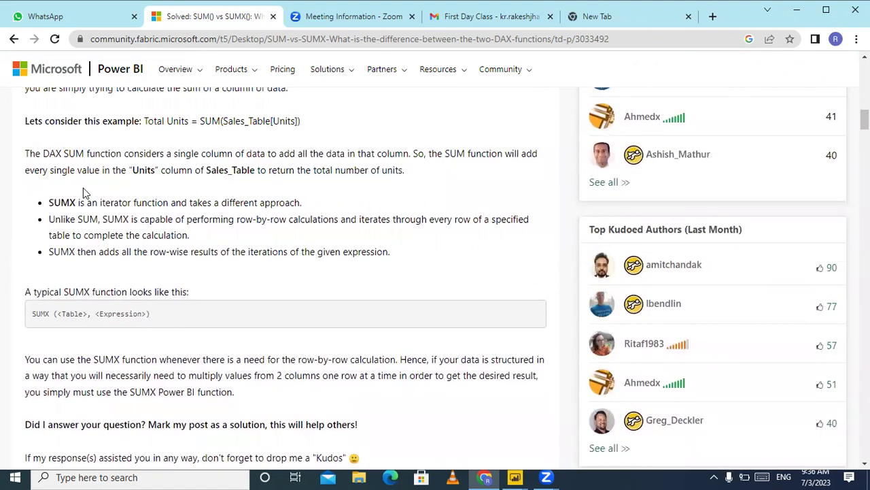
scroll(85, 188, "up", 3)
scroll(91, 187, "up", 2)
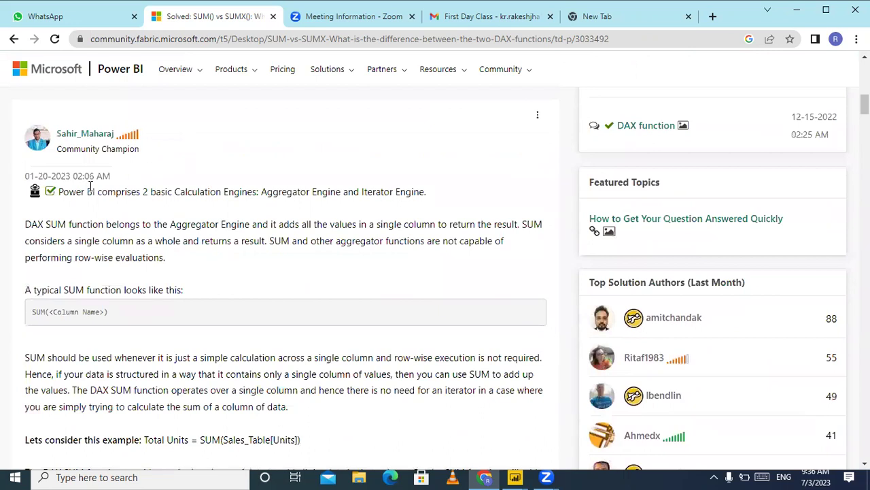
scroll(91, 187, "up", 9)
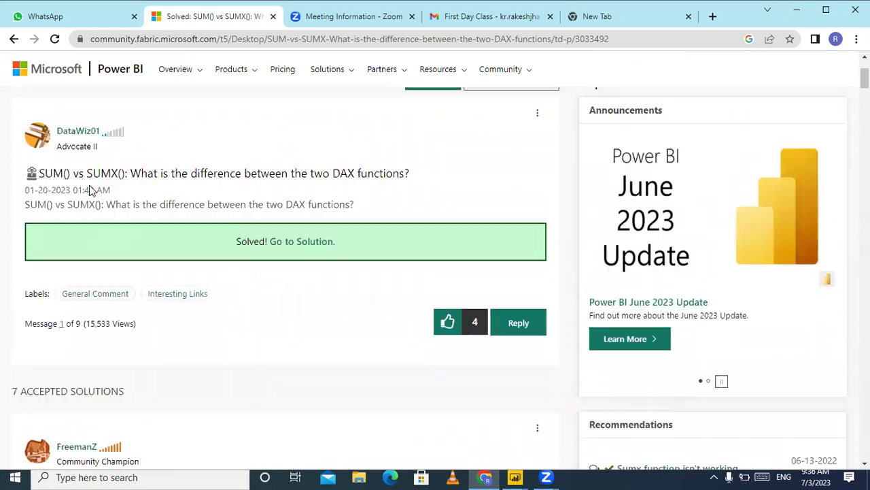
scroll(90, 190, "up", 3)
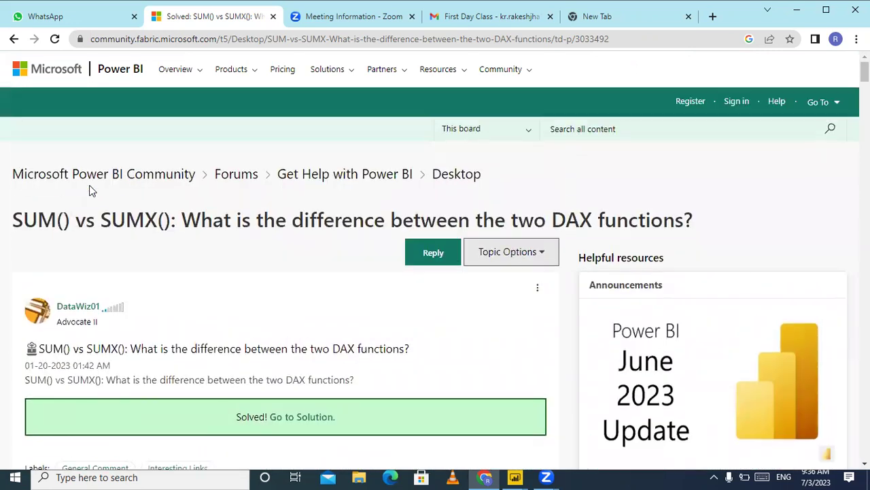
Go back to the search results and open the RADACAD article on SUM vs SUMX, skimming down to its SUM measure example.
left_click(14, 40)
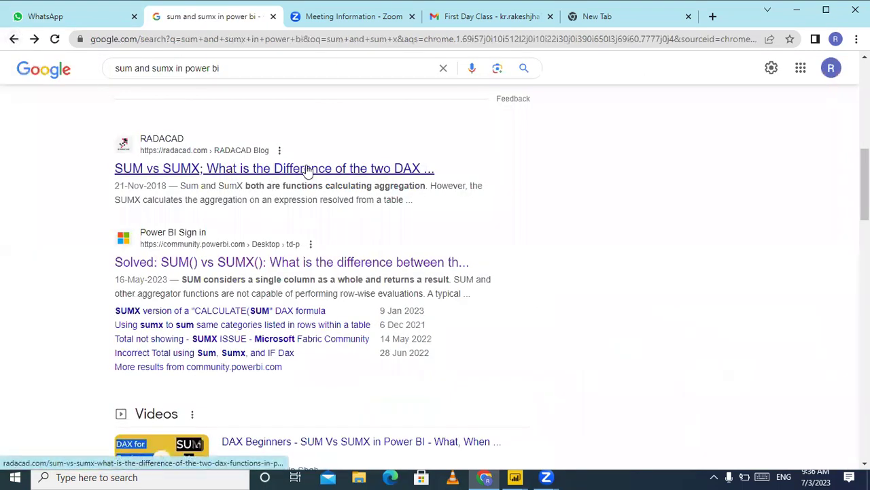
left_click(308, 170)
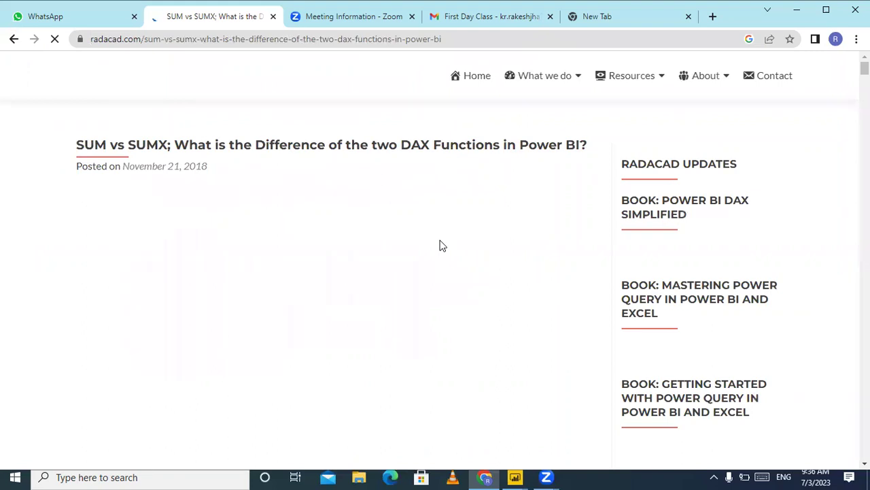
scroll(440, 245, "down", 6)
scroll(439, 249, "up", 1)
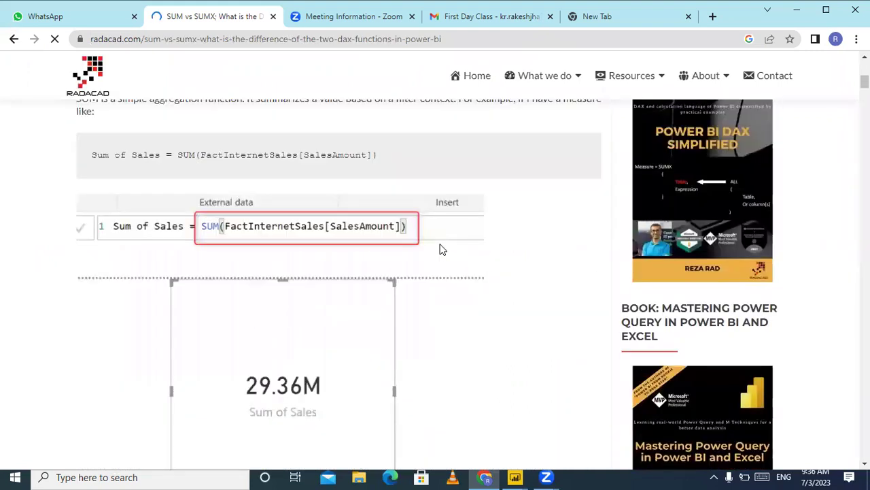
scroll(440, 249, "up", 4)
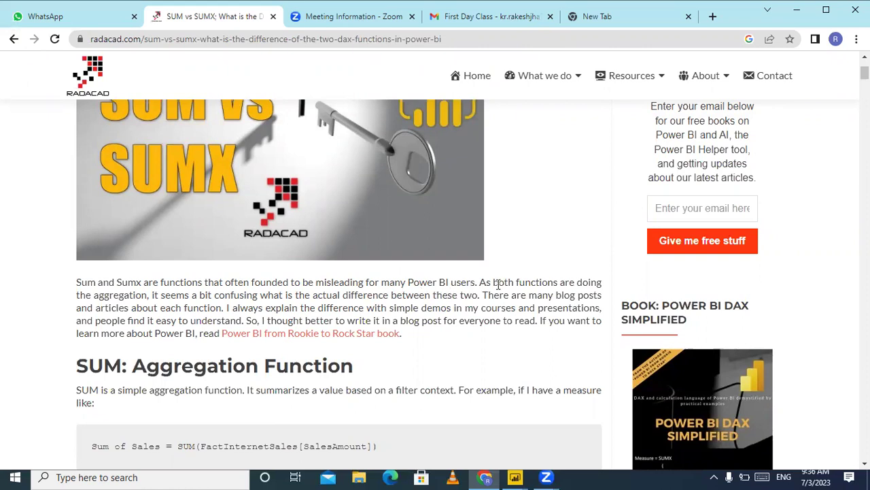
Read the article's SUM aggregation section, including the Sum of Sales measure by education and the Sum of Margin example.
scroll(320, 333, "down", 1)
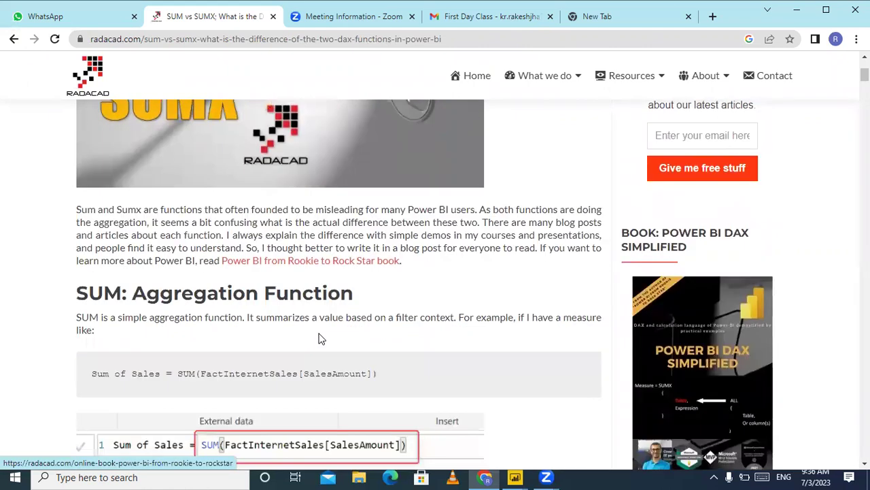
scroll(322, 338, "down", 1)
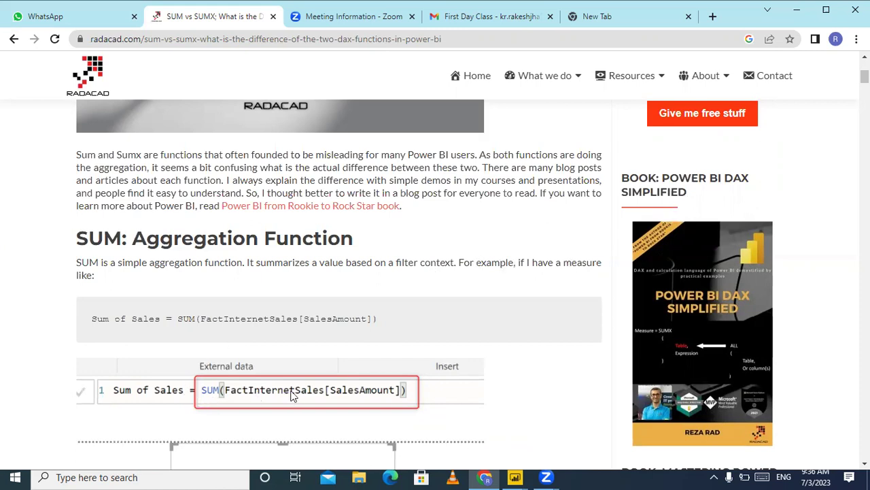
scroll(292, 393, "down", 5)
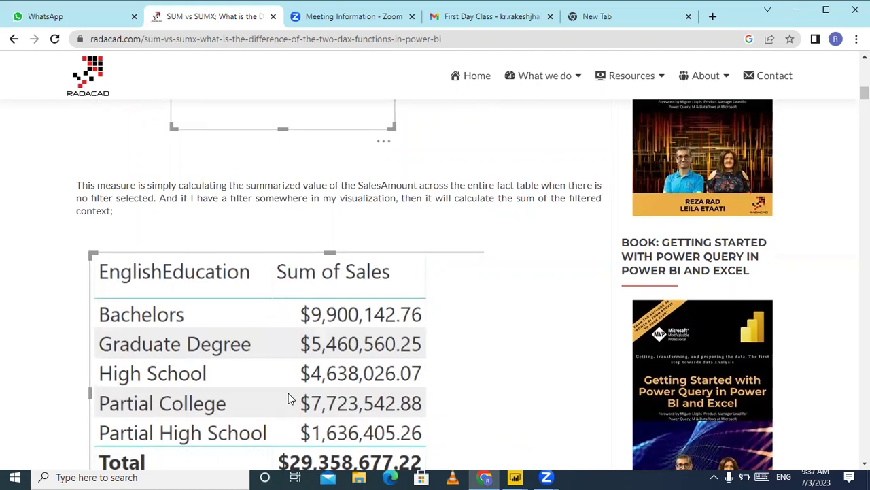
scroll(288, 399, "up", 2)
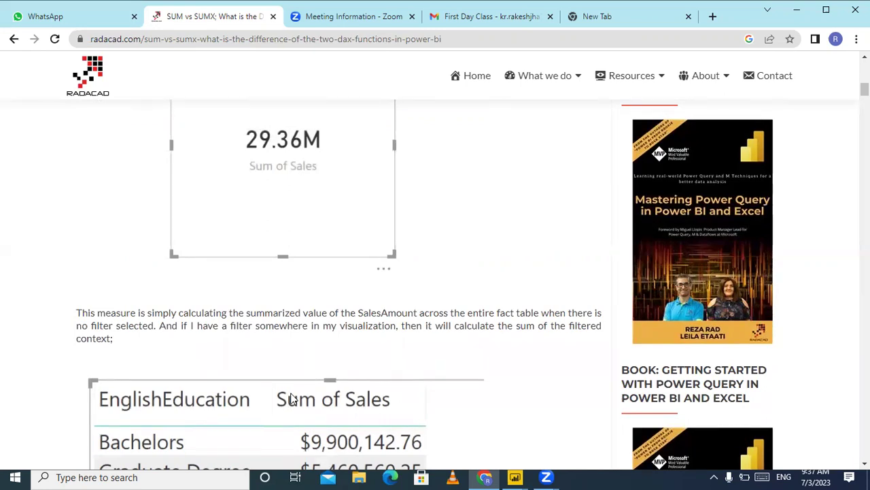
scroll(291, 398, "down", 10)
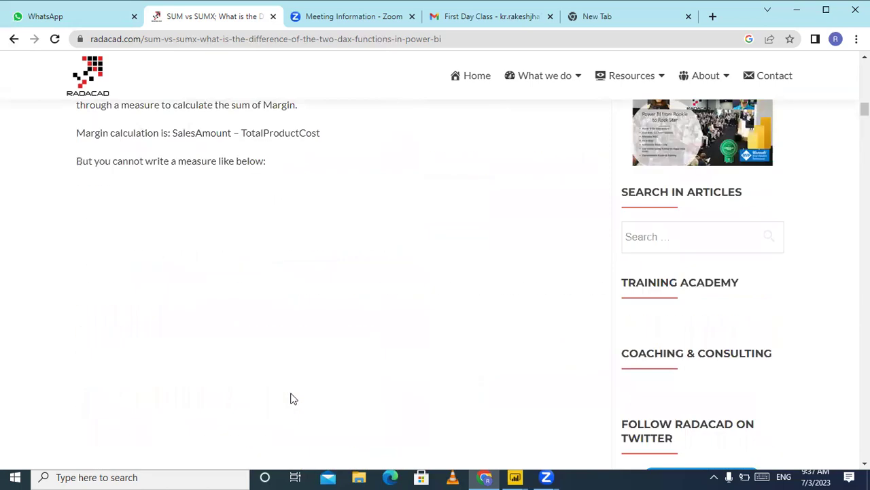
scroll(292, 395, "down", 2)
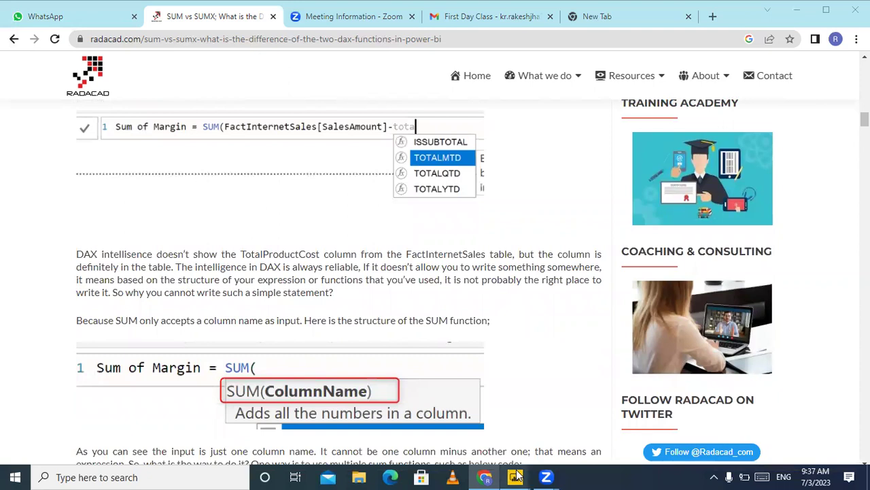
Switch to the Power Query Editor, try to close it and apply the query changes, and dismiss the dialog in Power BI Desktop.
mouse_move(515, 477)
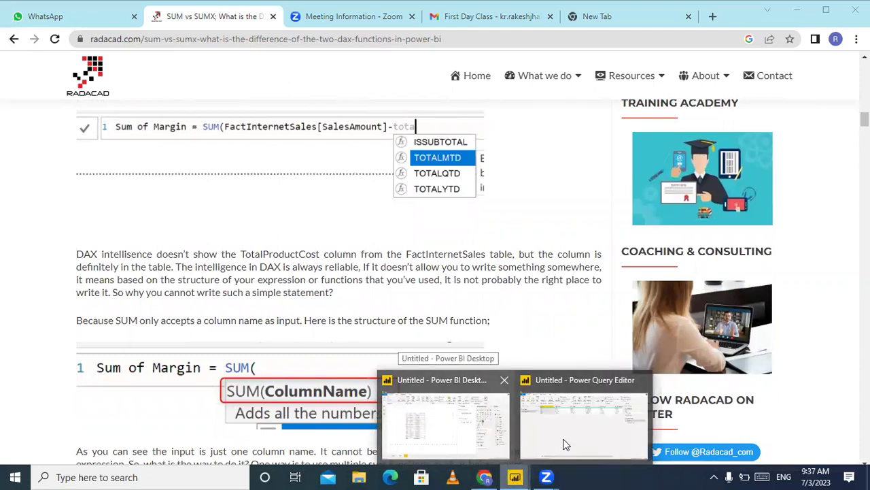
left_click(563, 442)
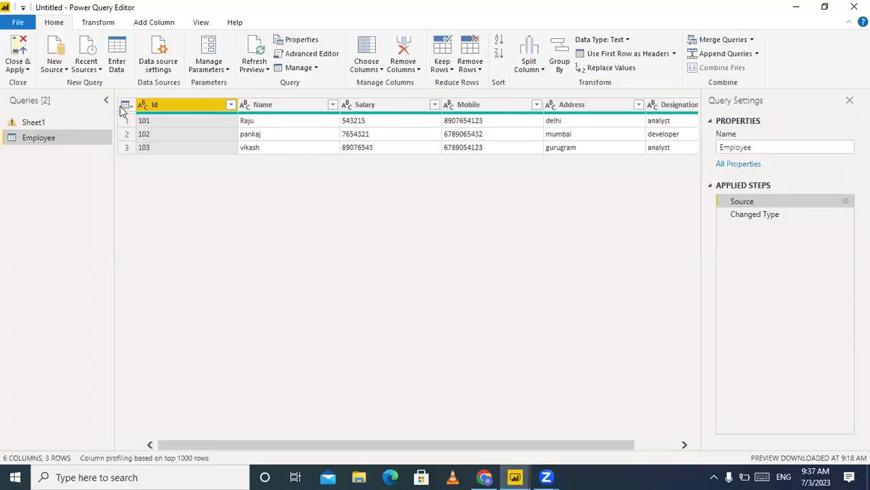
left_click(28, 70)
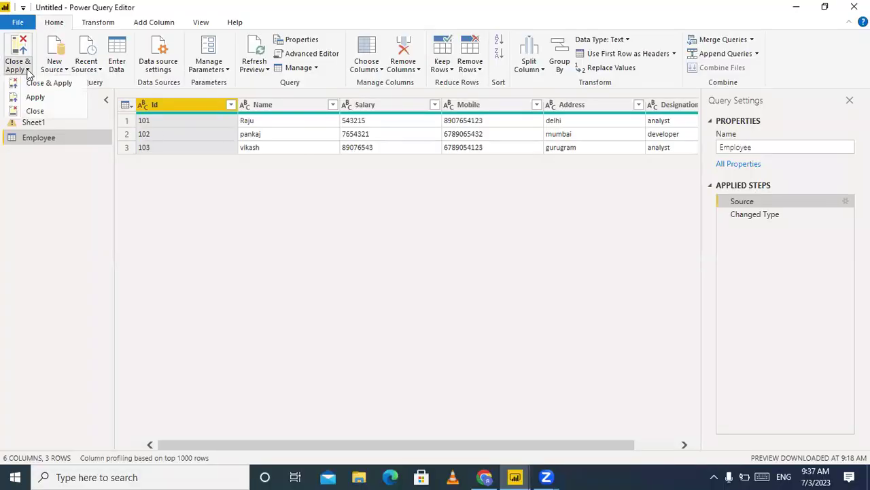
left_click(38, 87)
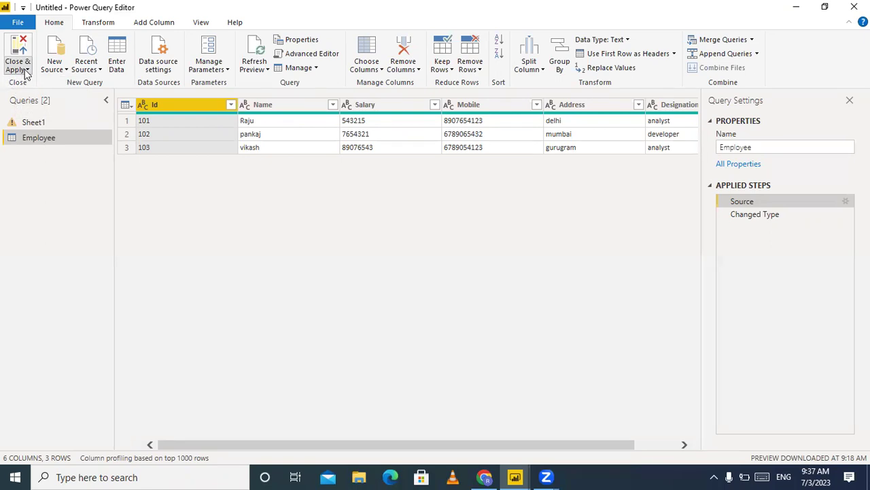
left_click(25, 67)
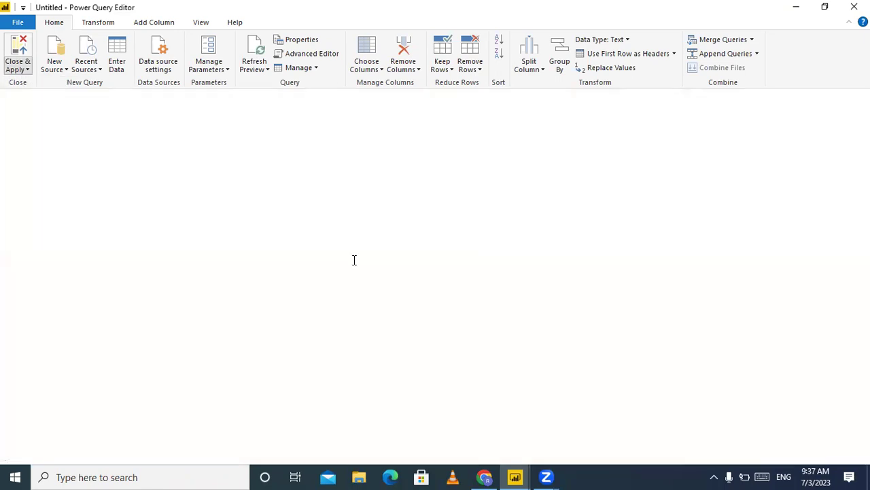
left_click(516, 476)
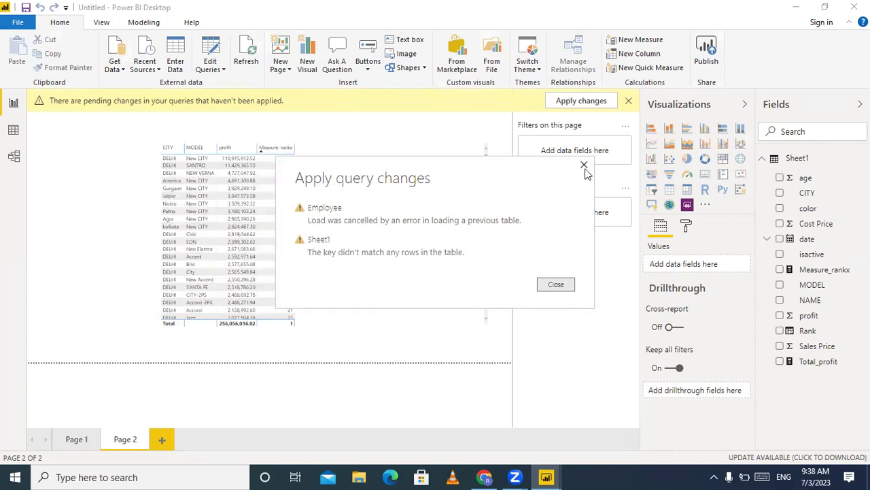
left_click(552, 286)
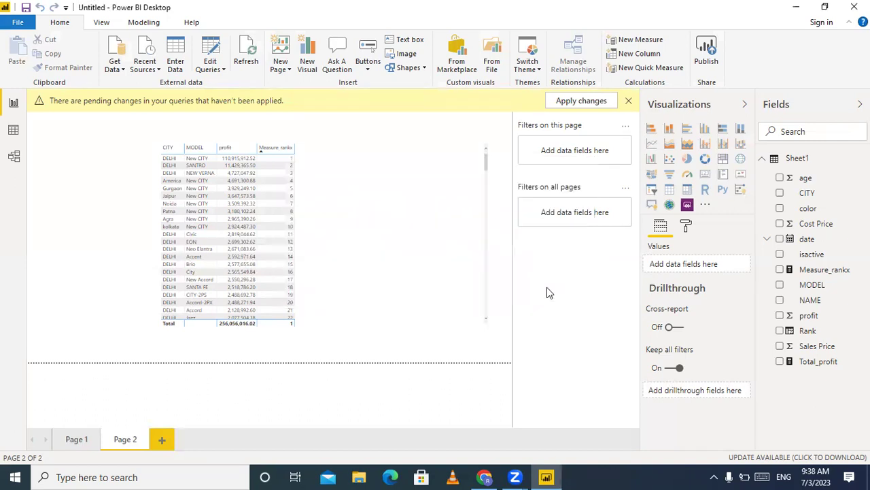
Dismiss the pending query changes notice and add a new blank page to the report.
left_click(629, 102)
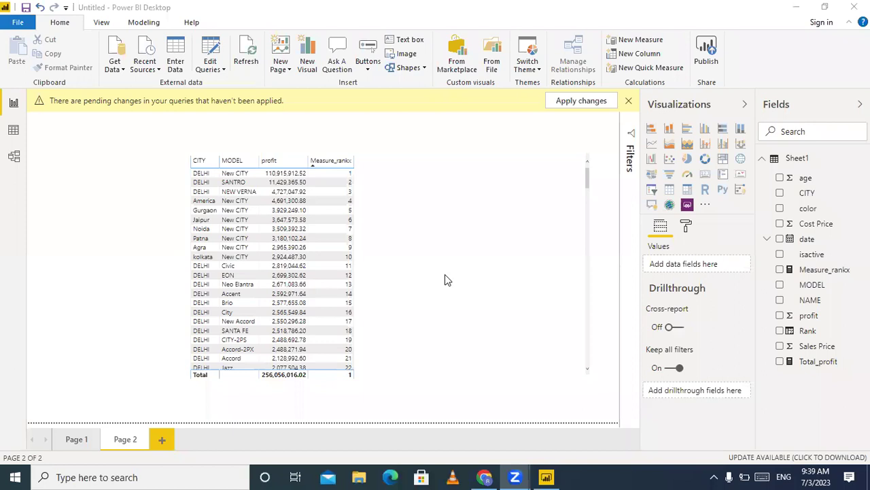
left_click(388, 404)
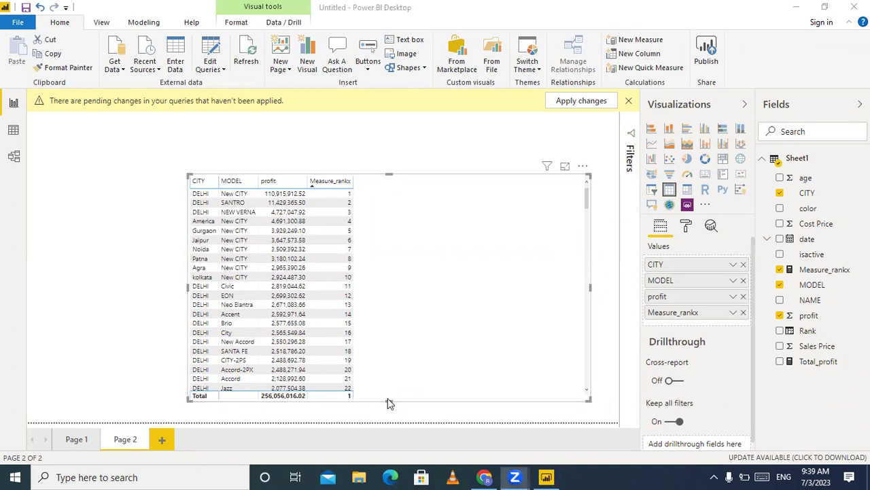
left_click(359, 393)
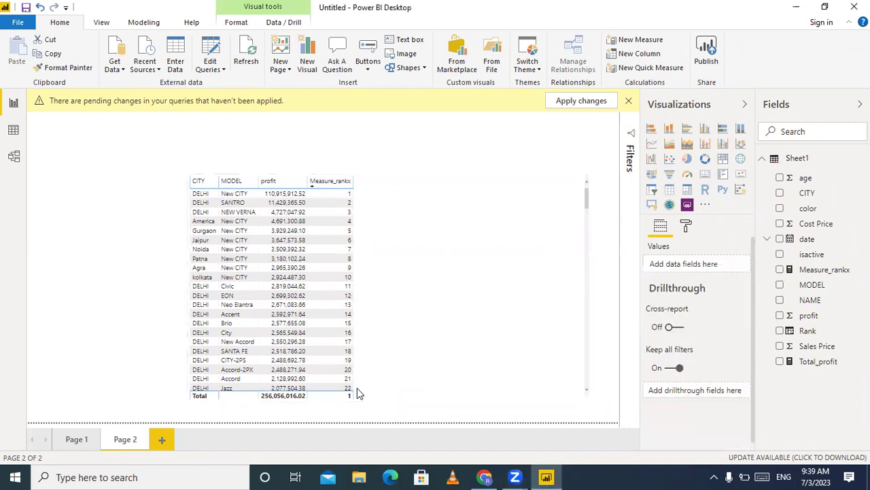
left_click(556, 142)
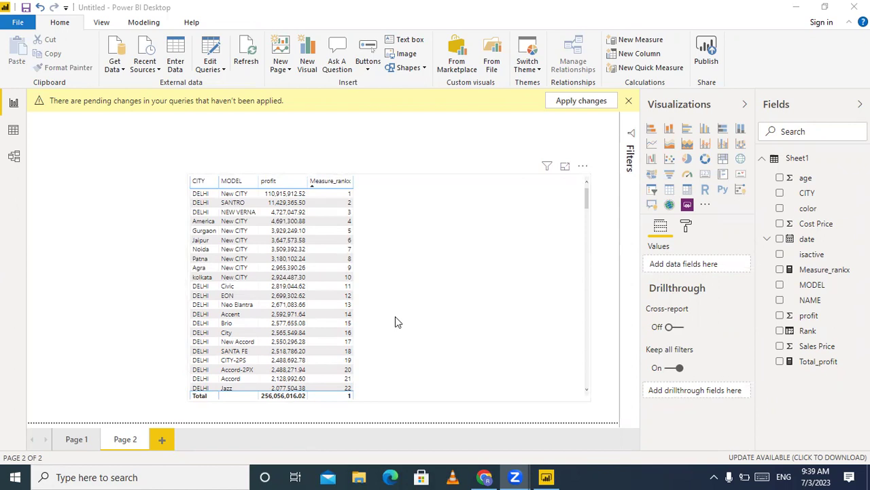
left_click(629, 100)
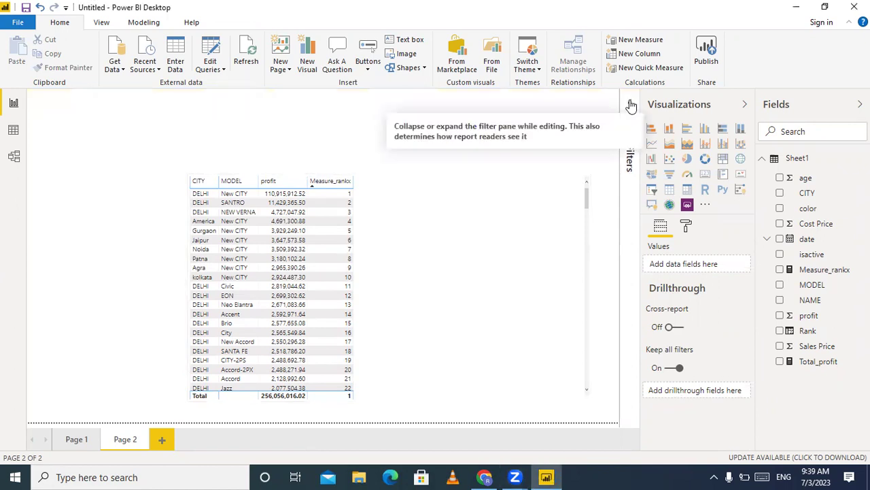
left_click(441, 245)
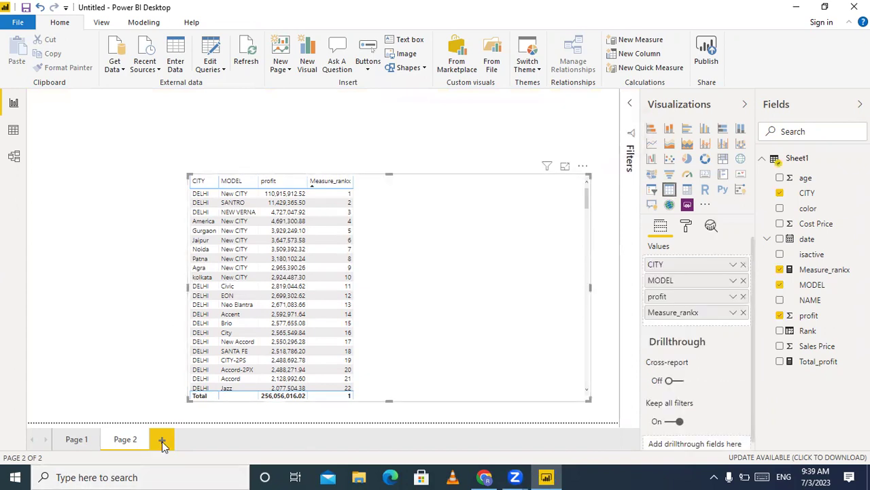
left_click(163, 440)
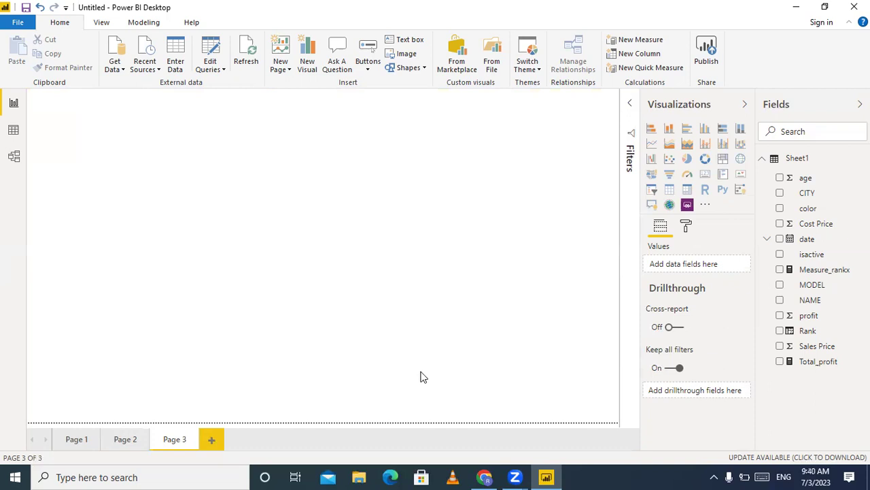
Create a new measure in the Sheet1 table and name it sum.
right_click(793, 160)
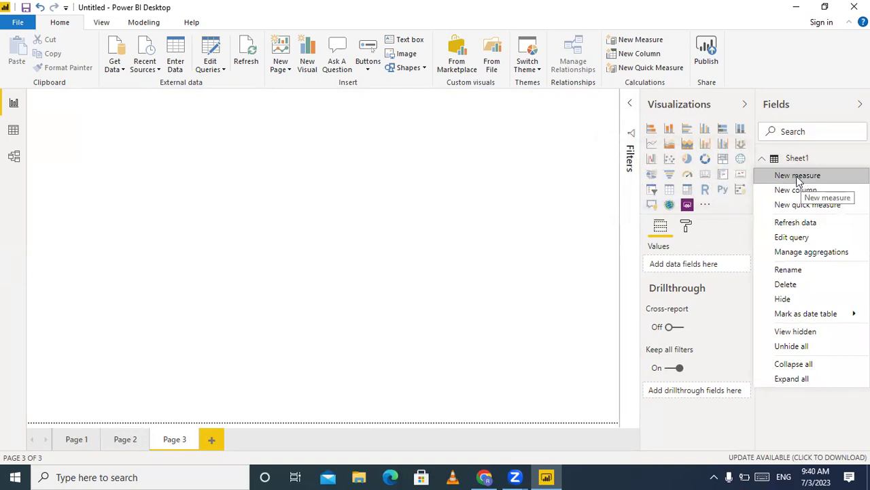
key("Escape")
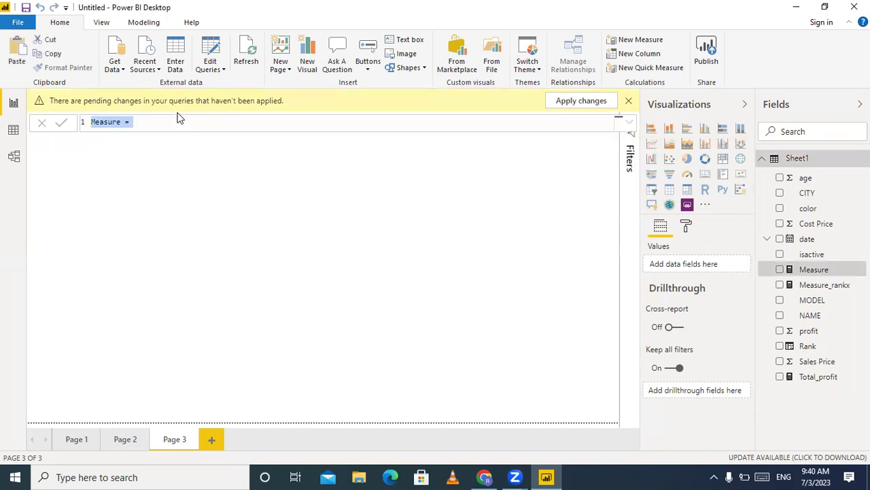
double_click(121, 122)
key("BackSpace")
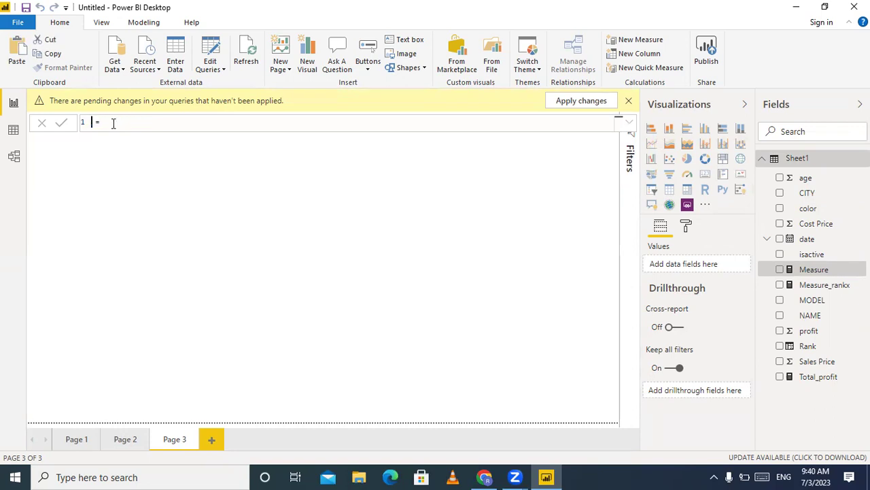
type("sum")
left_click(112, 122)
Define the sum measure as sum(Sheet1[profit]) and commit the formula.
type("=sum(")
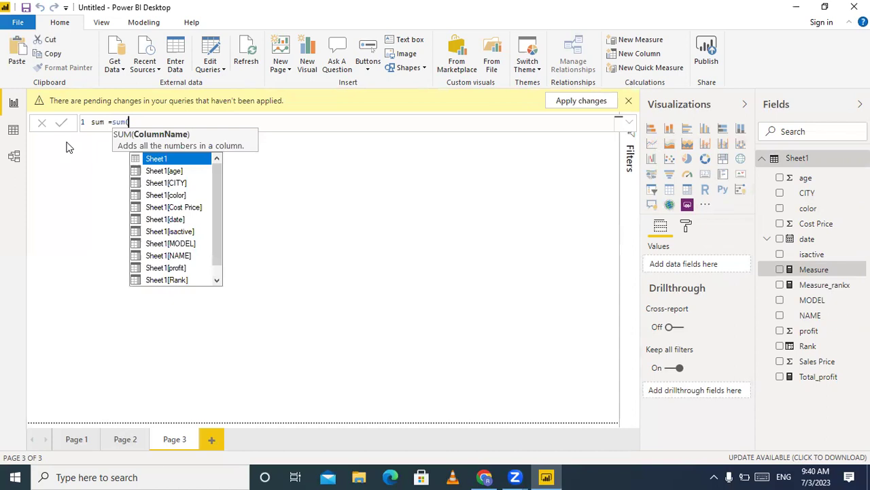
key("Down")
key("Down")
key("Down")
key("Down")
key("Down")
key("Down")
key("Down")
key("Down")
key("Down")
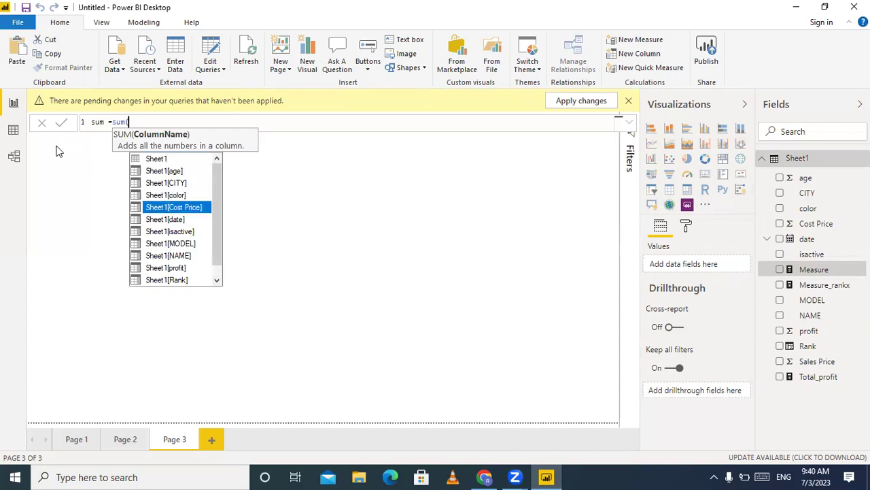
key("Tab")
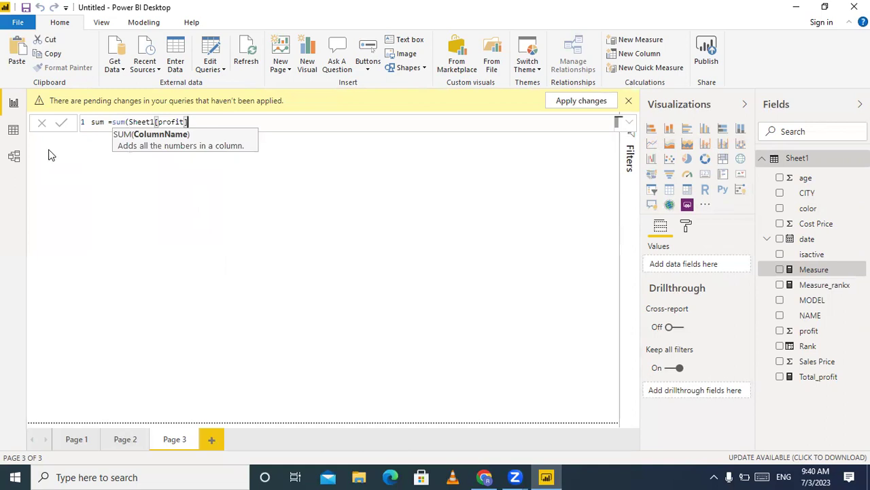
type(")")
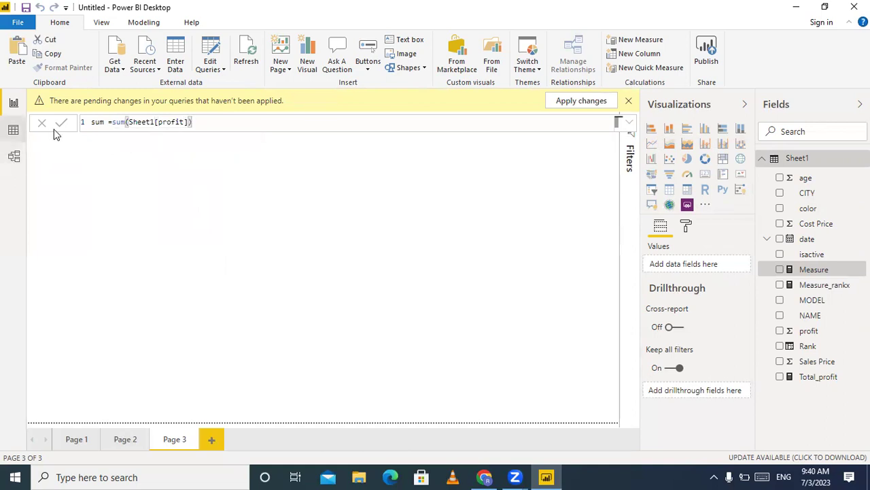
left_click(62, 125)
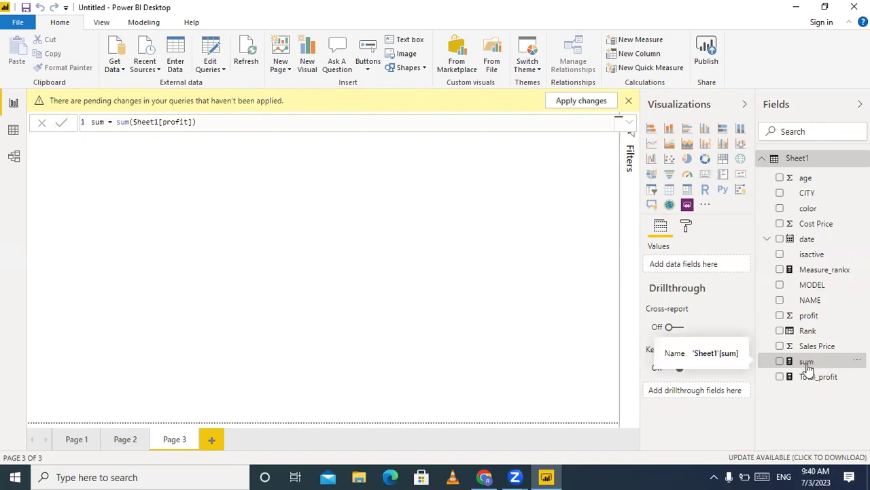
Add a card visual to the new page that displays the sum measure.
left_click(708, 178)
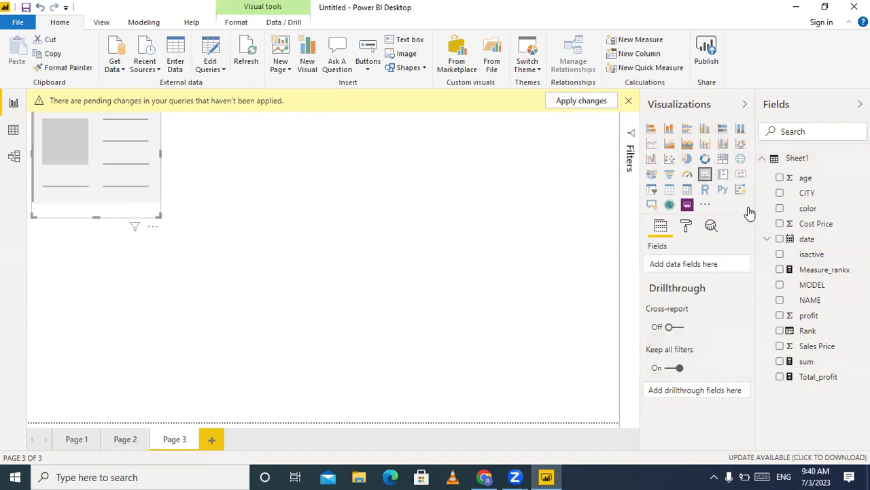
left_click_drag(803, 366, 690, 270)
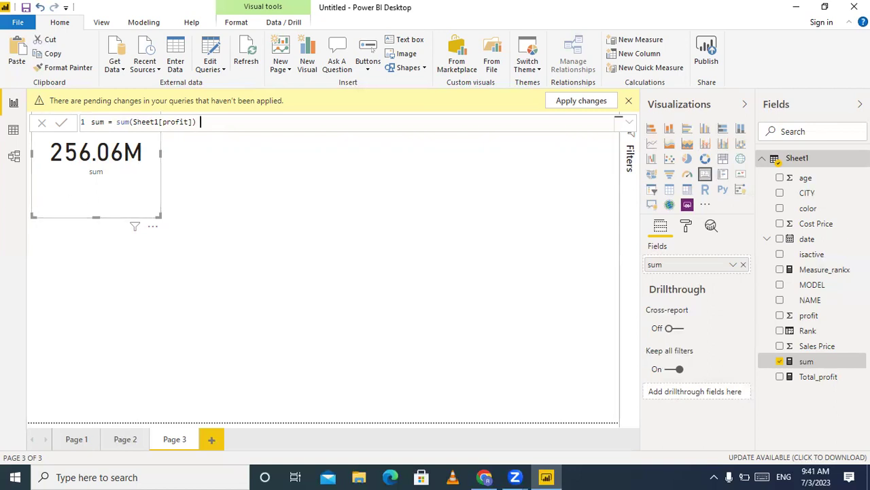
Create another new measure in the Sheet1 table and name it sumx.
right_click(801, 162)
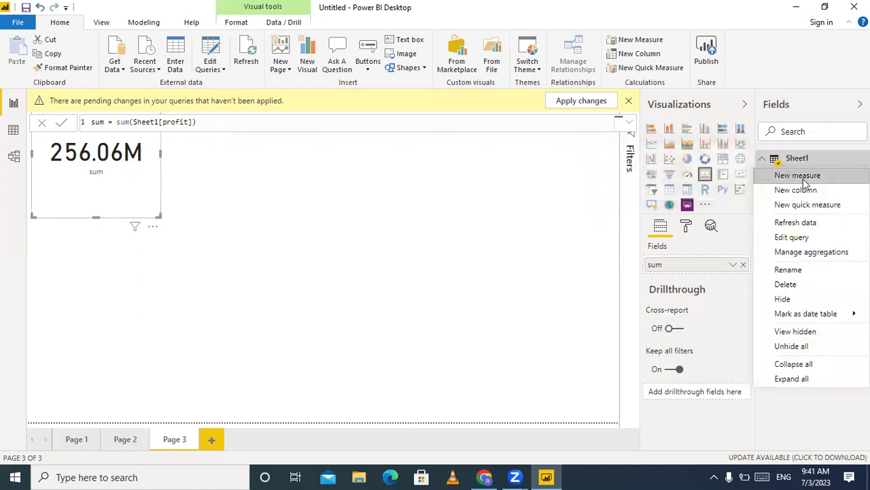
left_click(804, 175)
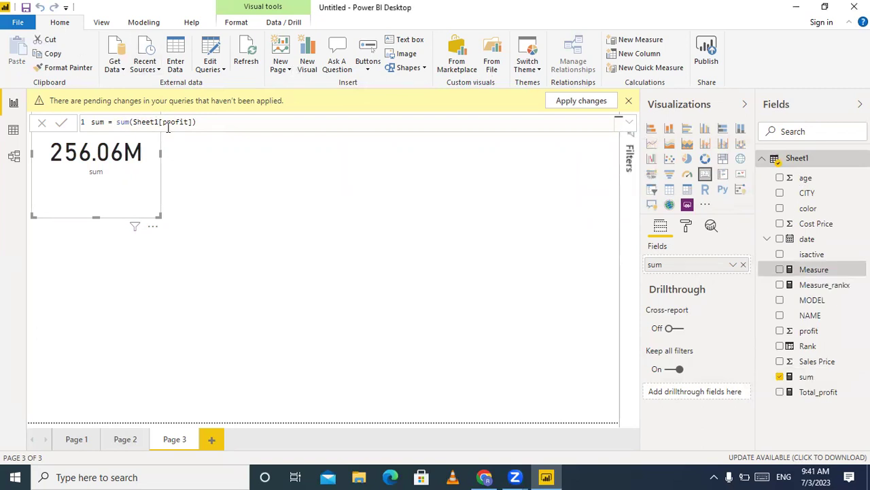
left_click(119, 122)
key("BackSpace")
key("BackSpace")
key("BackSpace")
key("BackSpace")
key("BackSpace")
key("BackSpace")
key("BackSpace")
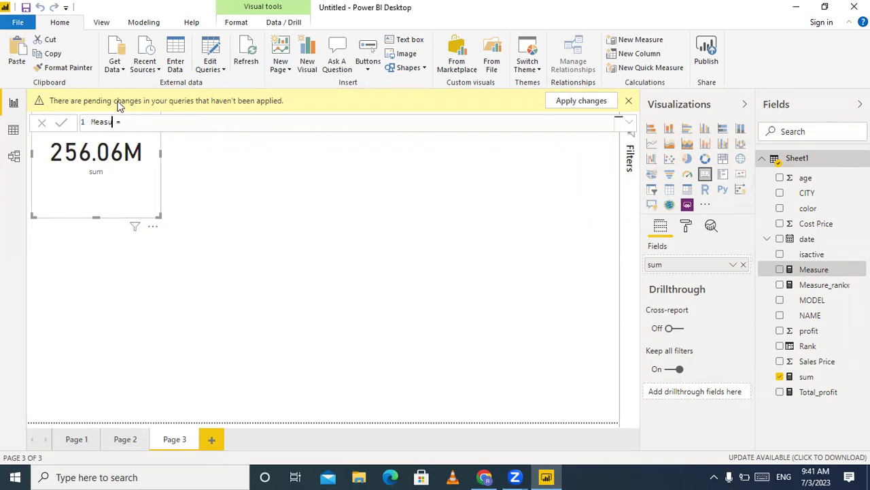
type("sumx")
Define the sumx measure as sumx(Sheet1,sum(Sheet1[profit])) and commit the formula.
key("End")
type("sumx")
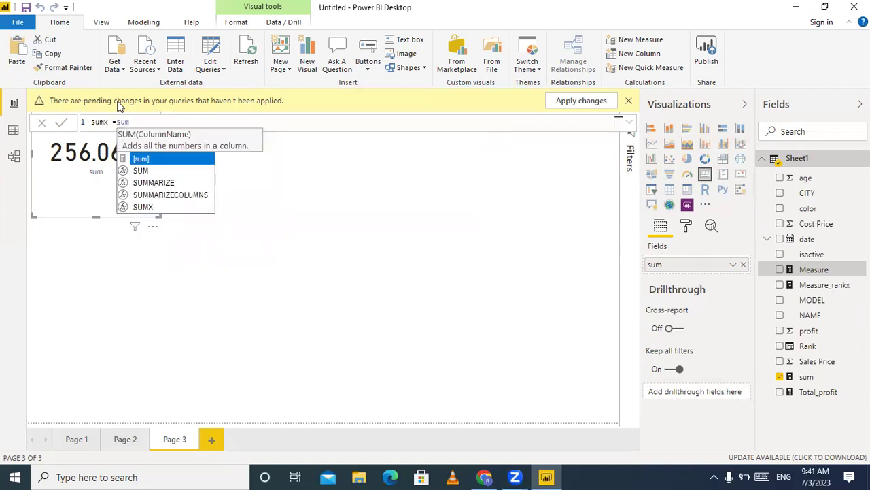
type("(")
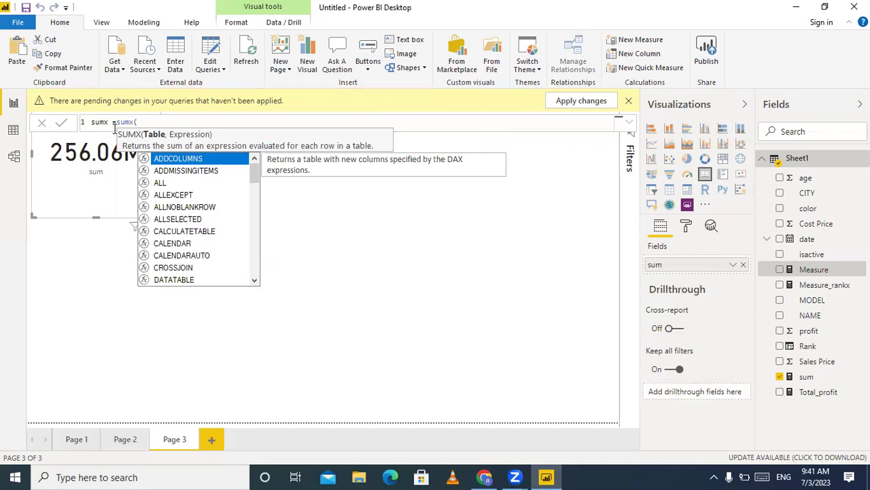
type("sh")
key("Tab")
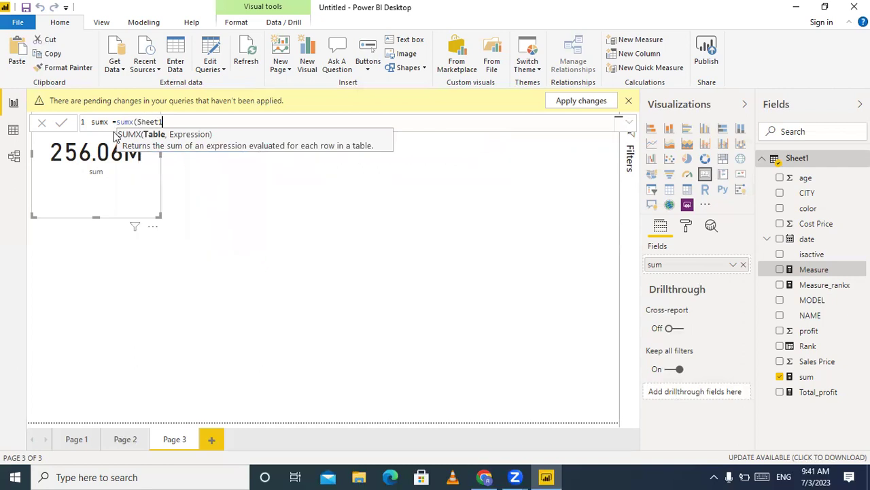
type(",sum(")
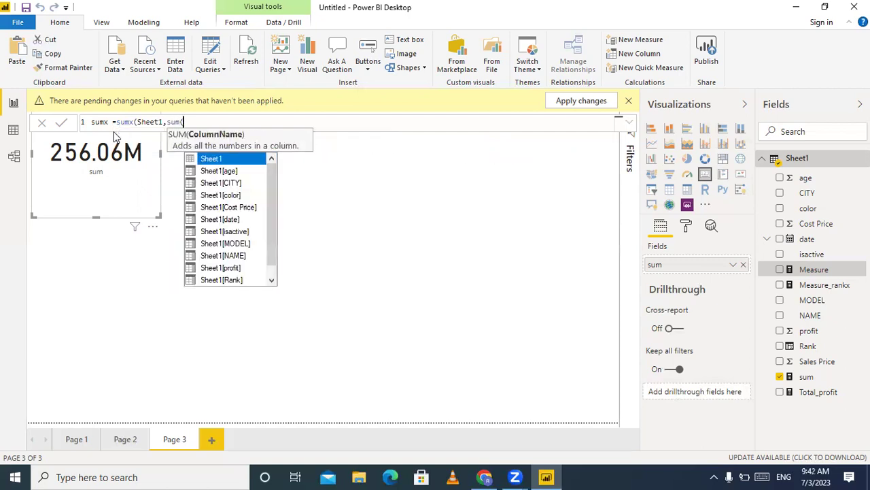
type("pr")
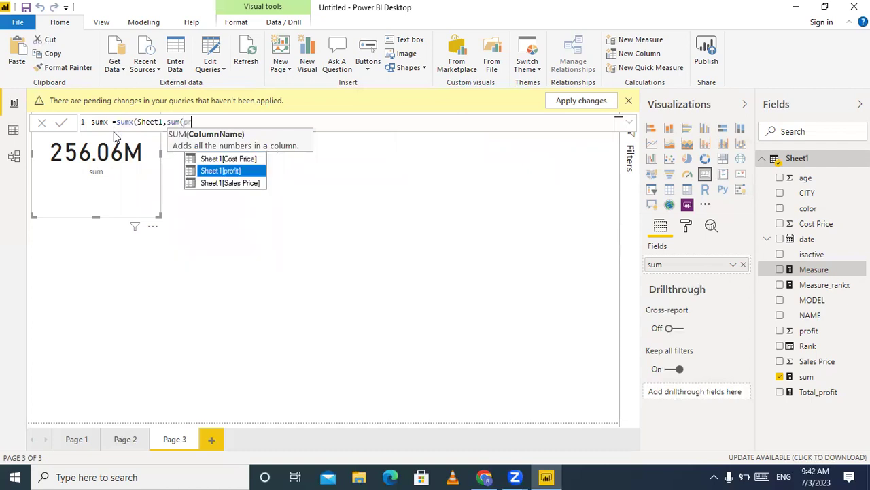
key("Tab")
type(")")
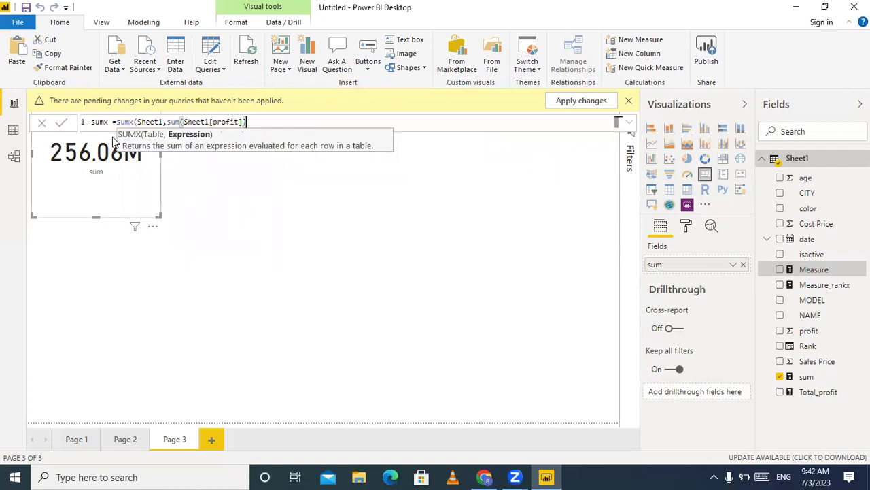
left_click(63, 123)
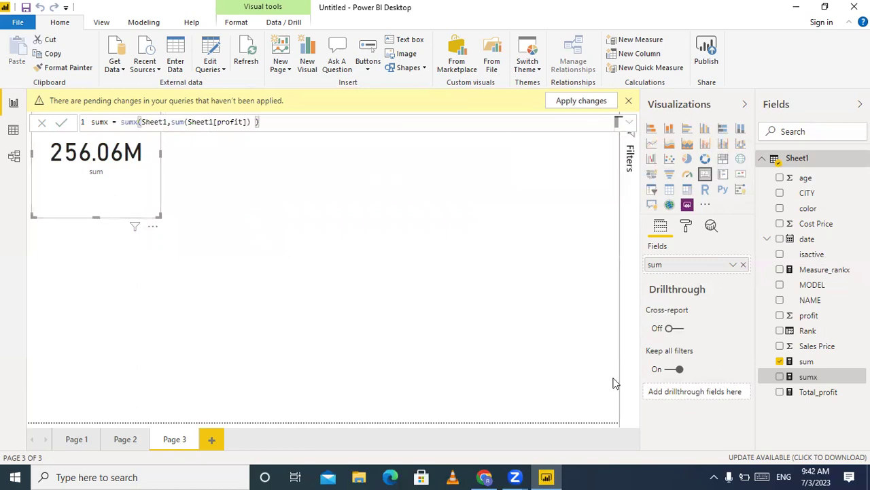
Duplicate the sum card beside the original and replace the copy's field with the sumx measure.
left_click(117, 203)
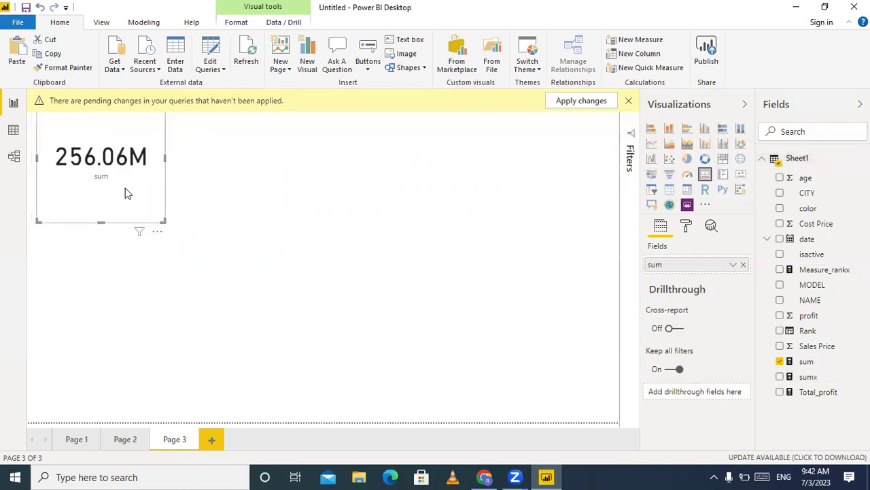
key("ctrl+v")
left_click_drag(133, 315, 361, 229)
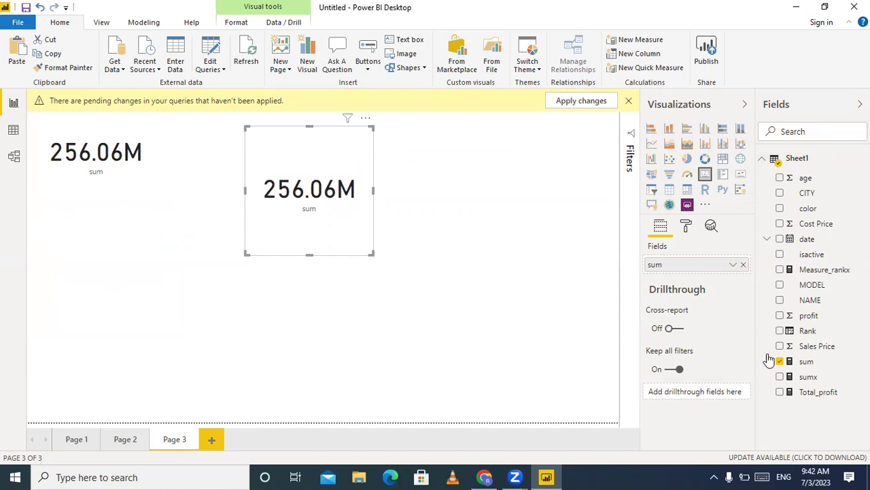
left_click(743, 265)
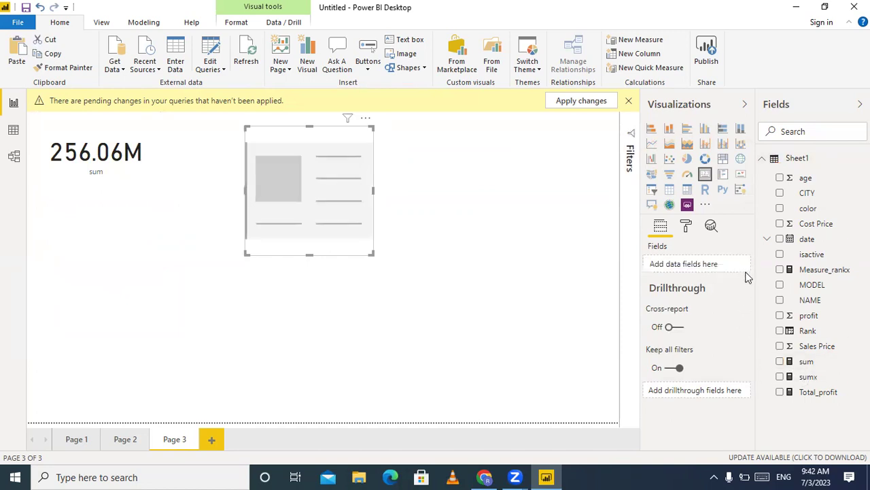
left_click_drag(809, 378, 700, 268)
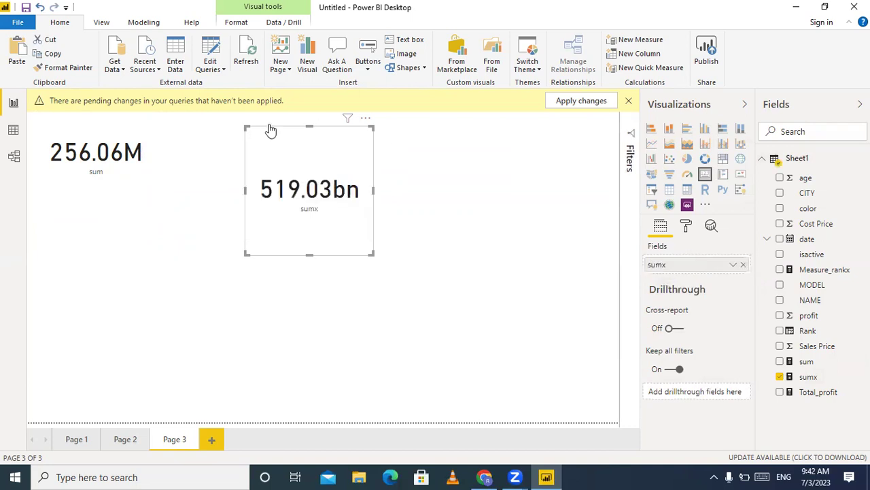
Move the sum card lower on the page and bring the sumx card closer beside it.
left_click(143, 181)
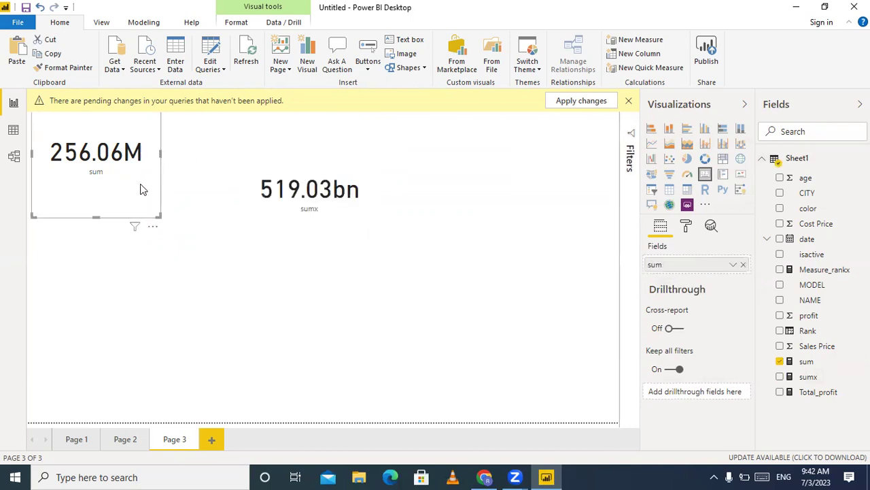
left_click_drag(141, 190, 140, 234)
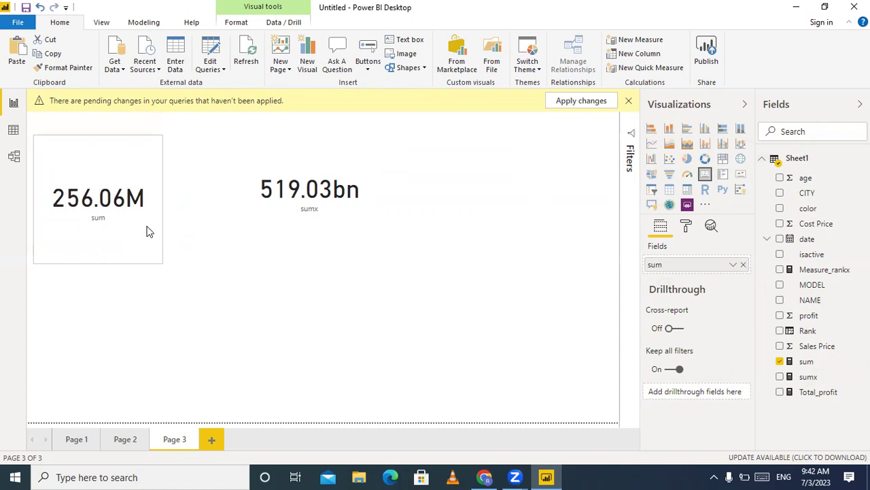
left_click(285, 226)
left_click_drag(286, 227, 264, 246)
left_click(126, 246)
left_click(266, 236)
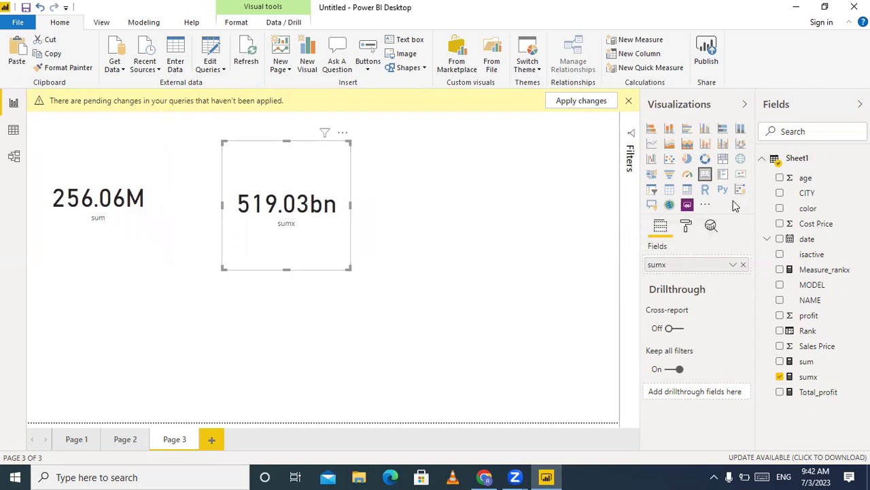
Dismiss the pending query changes notice and turn on the border for both the sum and sumx cards.
left_click(630, 102)
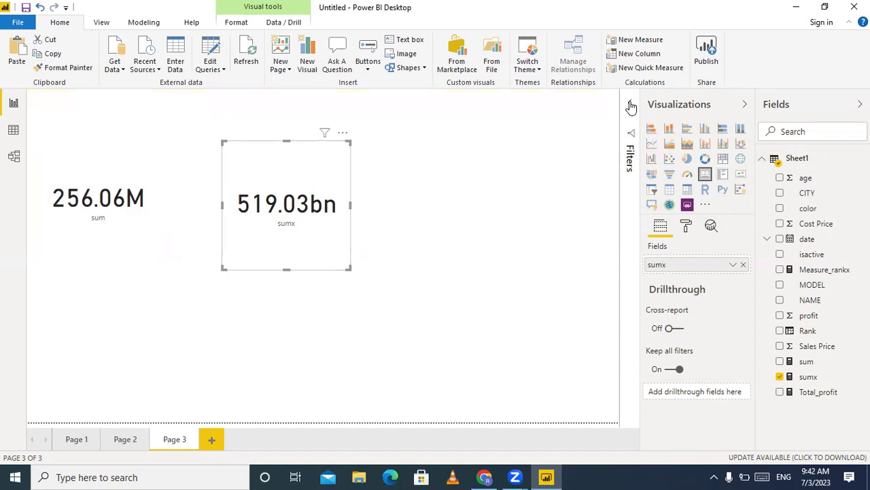
left_click(123, 178)
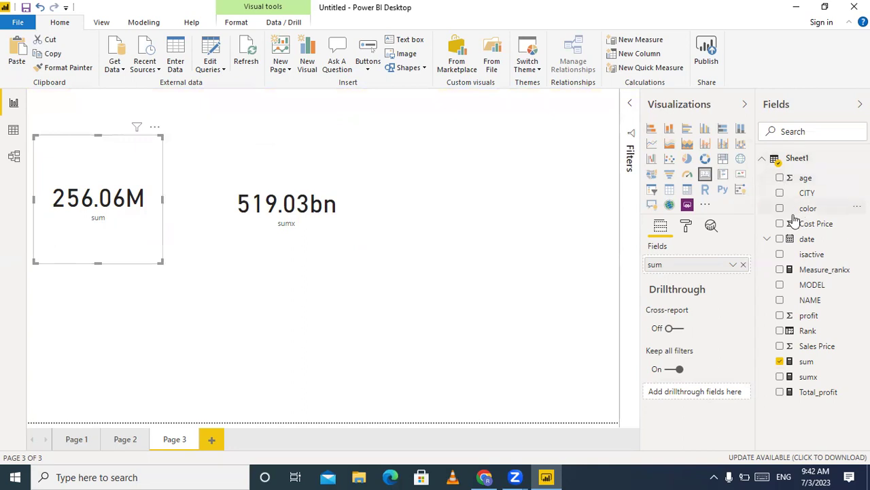
left_click(687, 230)
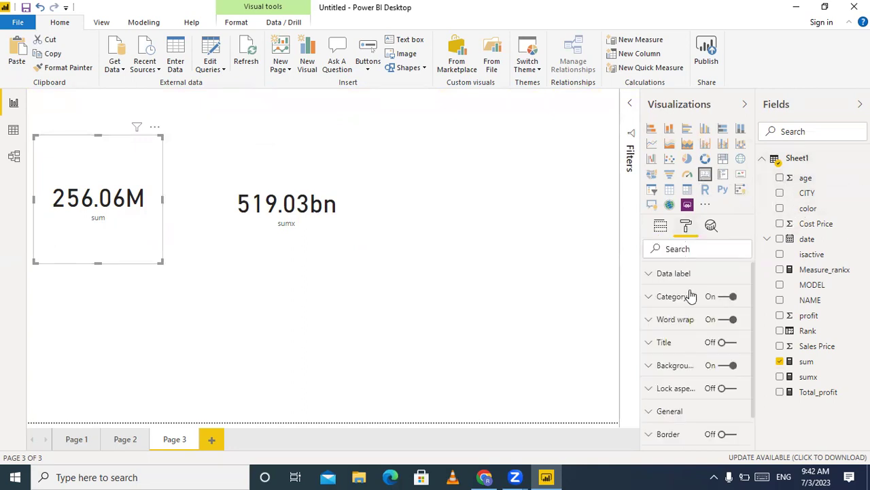
left_click(733, 435)
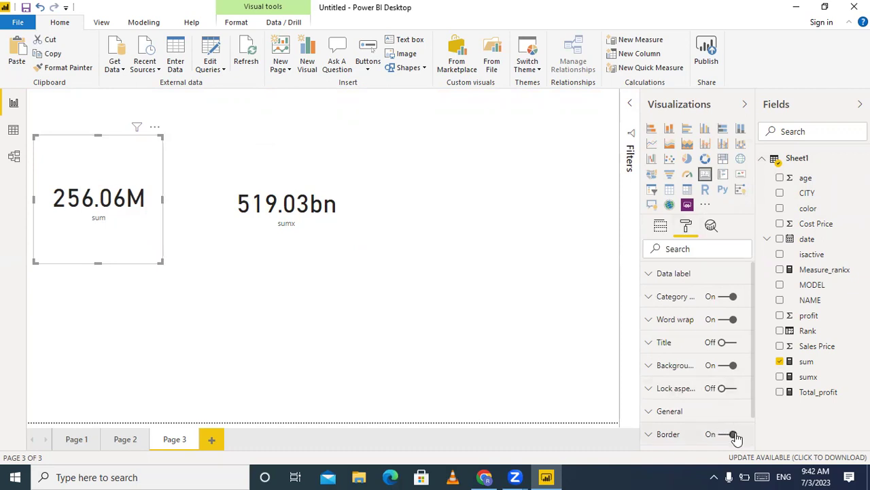
left_click(306, 162)
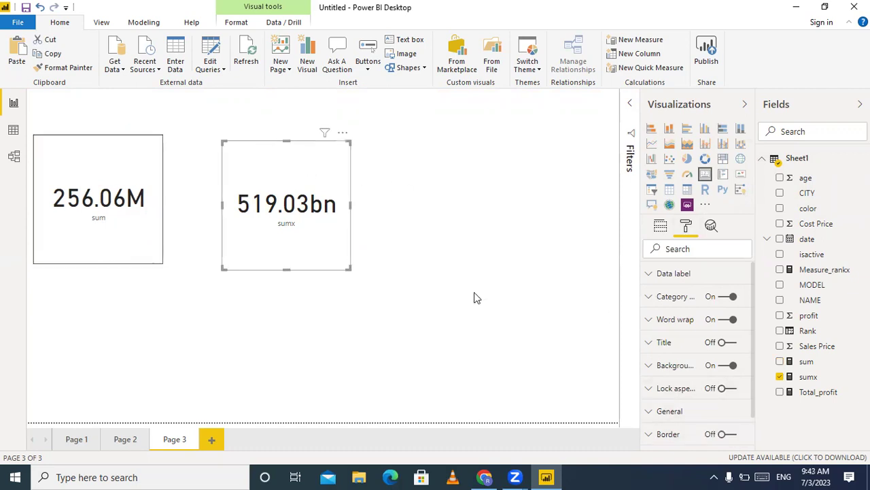
left_click(727, 434)
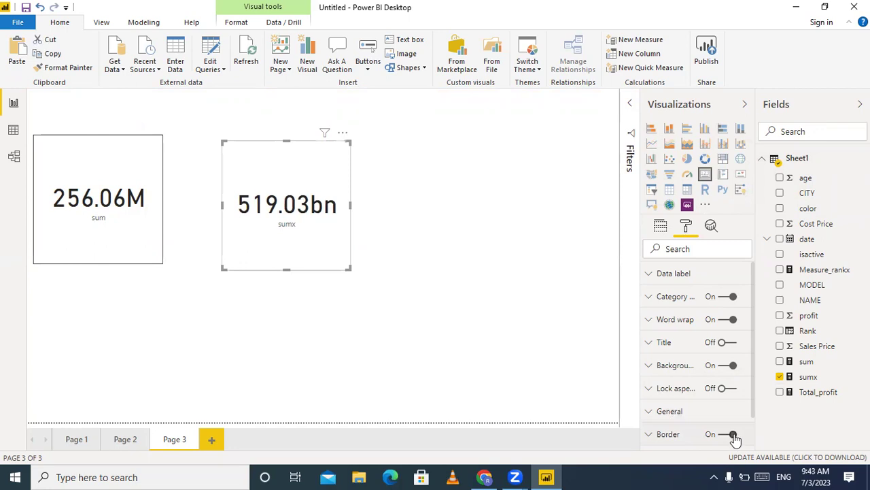
Compare the formulas of the sumx and sum measures with the values on their cards.
left_click(812, 380)
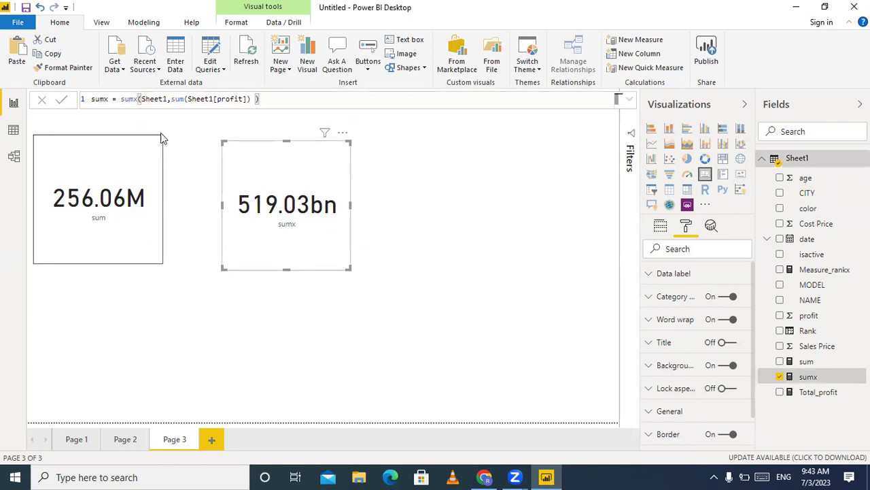
left_click(806, 362)
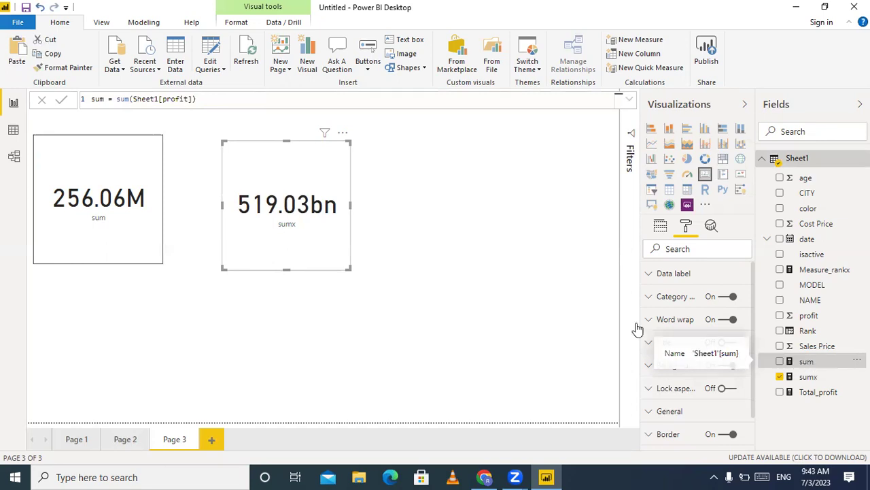
left_click(128, 243)
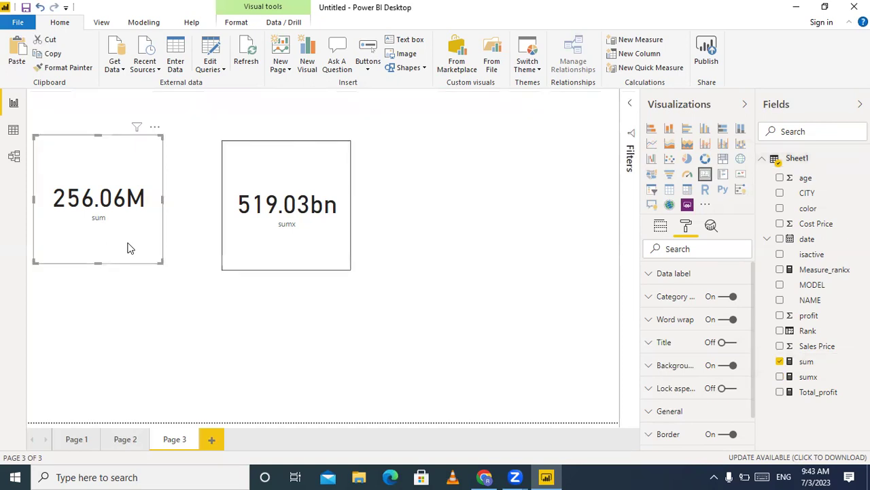
left_click(332, 255)
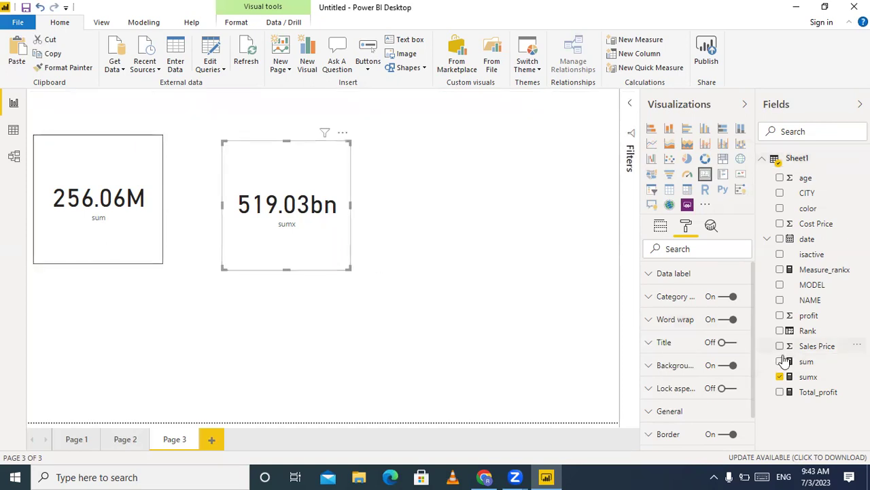
Remove sumx from its card, then redefine the measure as sumx(Sheet1,Sheet1[profit]) without the inner sum and commit it.
left_click(780, 377)
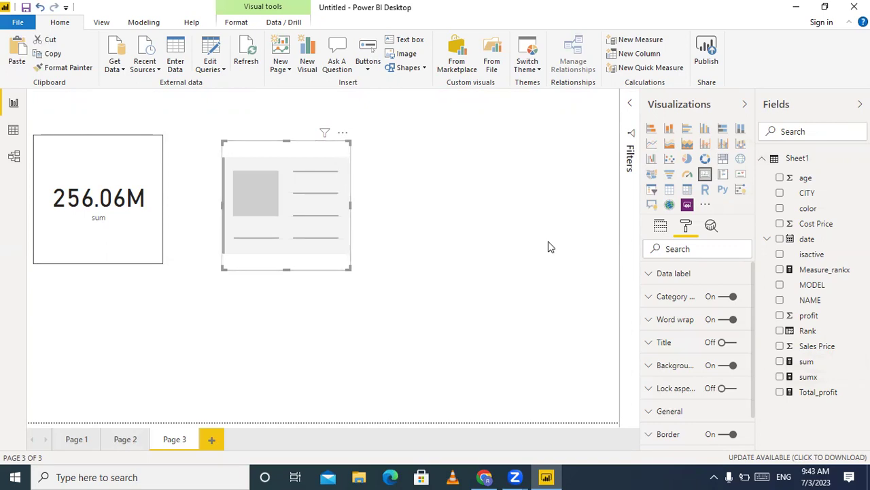
left_click(810, 377)
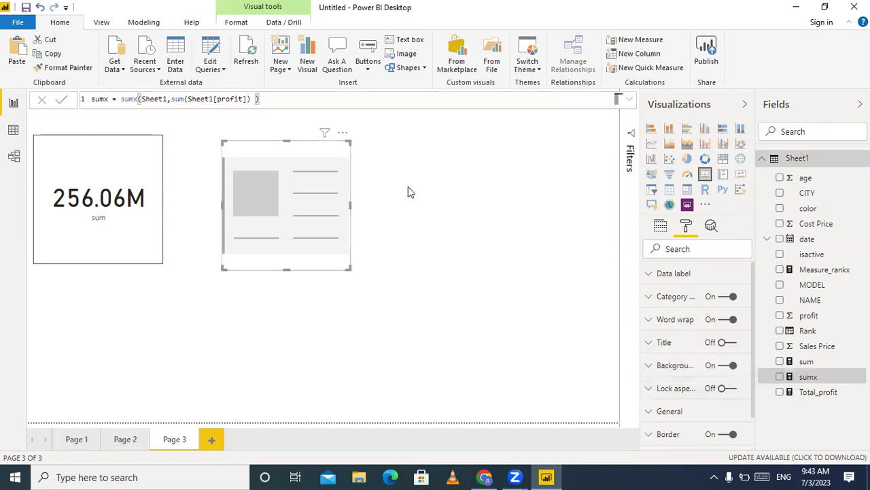
left_click(188, 101)
key("BackSpace")
key("BackSpace")
key("BackSpace")
key("BackSpace")
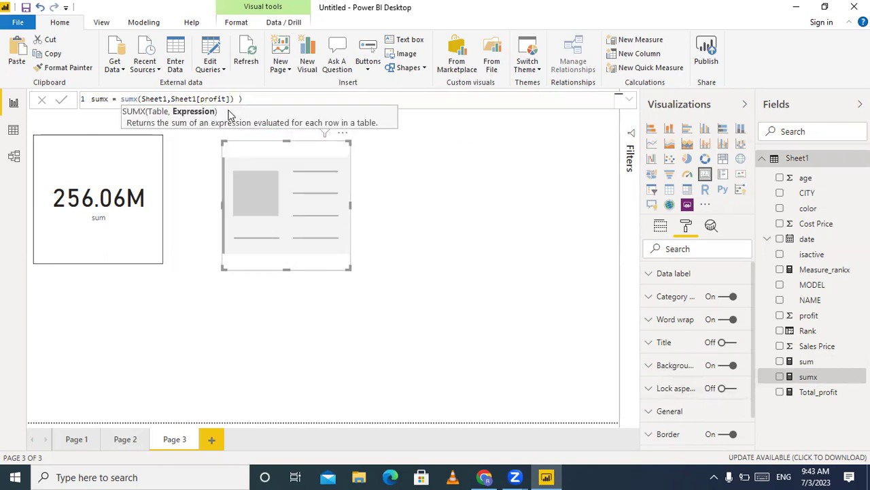
left_click(255, 99)
key("BackSpace")
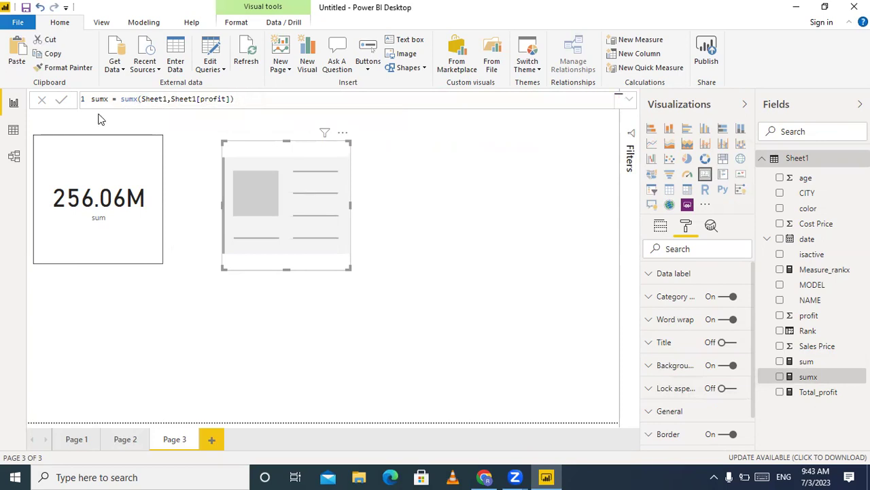
left_click(64, 101)
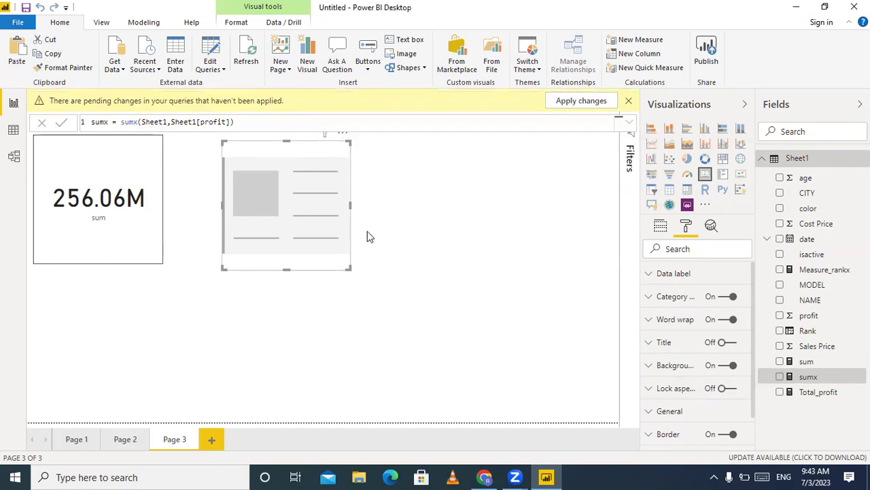
Add the redefined sumx measure back to the empty card.
left_click_drag(810, 380, 688, 250)
left_click(689, 249)
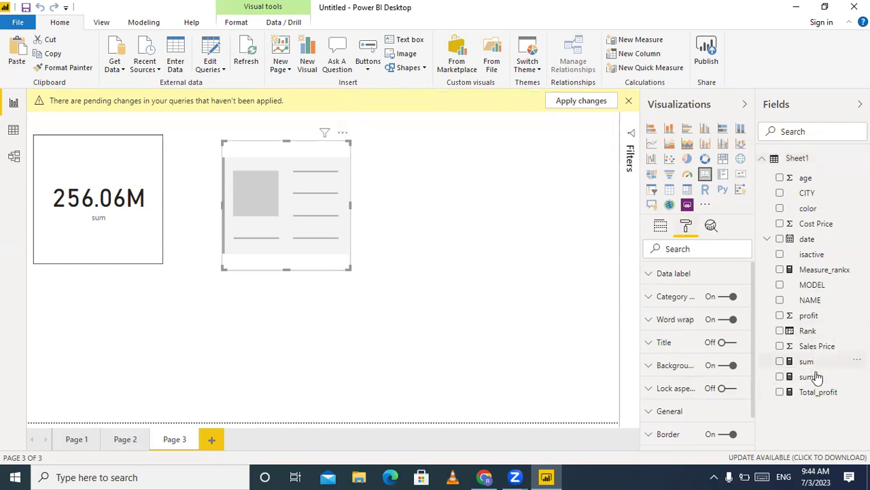
left_click_drag(808, 377, 693, 249)
left_click(727, 319)
left_click(780, 377)
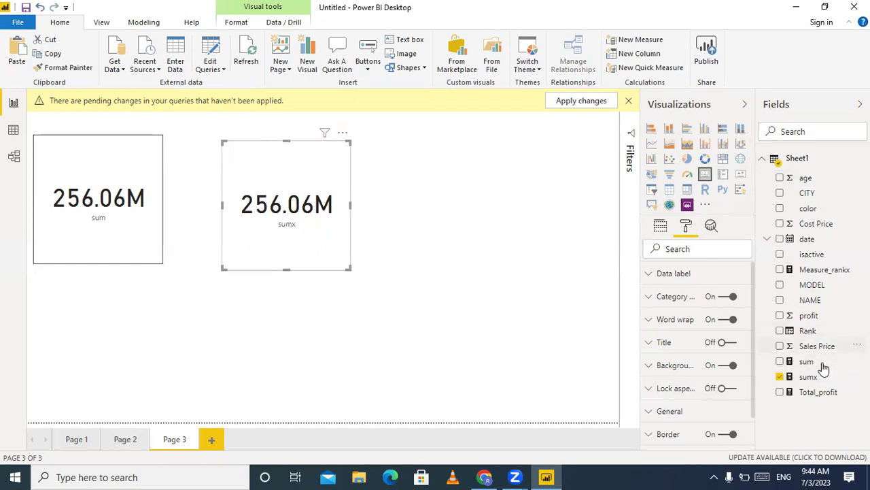
Open the sumx measure's formula for editing and clear the arguments of its sumx function.
double_click(808, 377)
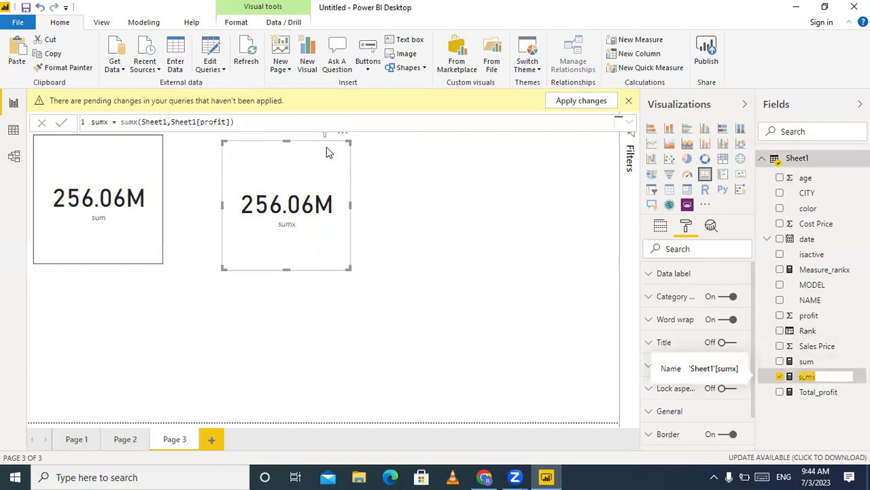
left_click(248, 123)
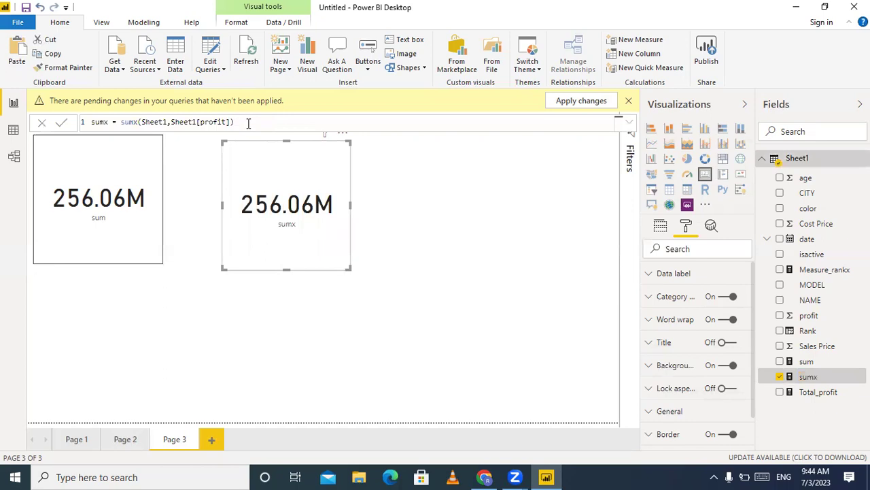
key("BackSpace")
key("BackSpace")
key("BackSpace")
key("BackSpace")
key("BackSpace")
key("BackSpace")
key("BackSpace")
key("BackSpace")
key("BackSpace")
key("BackSpace")
key("BackSpace")
key("BackSpace")
key("BackSpace")
key("BackSpace")
key("BackSpace")
key("BackSpace")
key("BackSpace")
key("BackSpace")
key("BackSpace")
key("BackSpace")
key("BackSpace")
key("BackSpace")
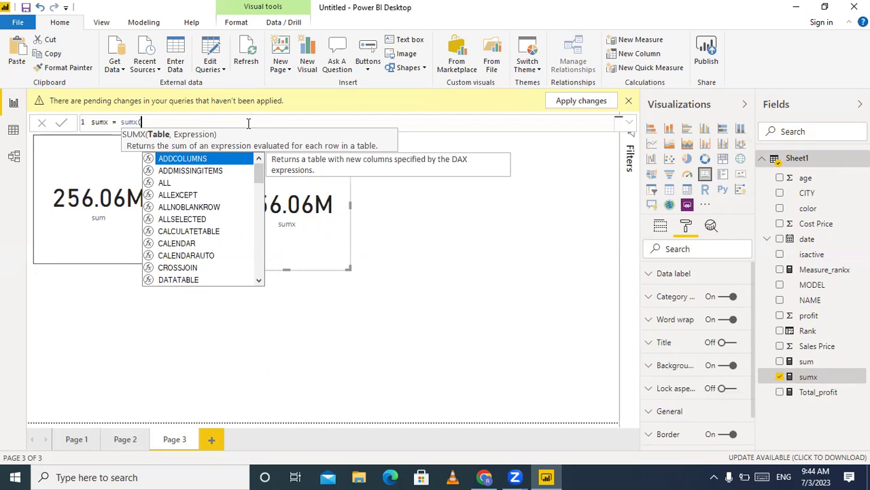
Enter filter(Sheet1,Sheet1[CITY]="DELHI") as the table argument of the sumx function.
type("filter")
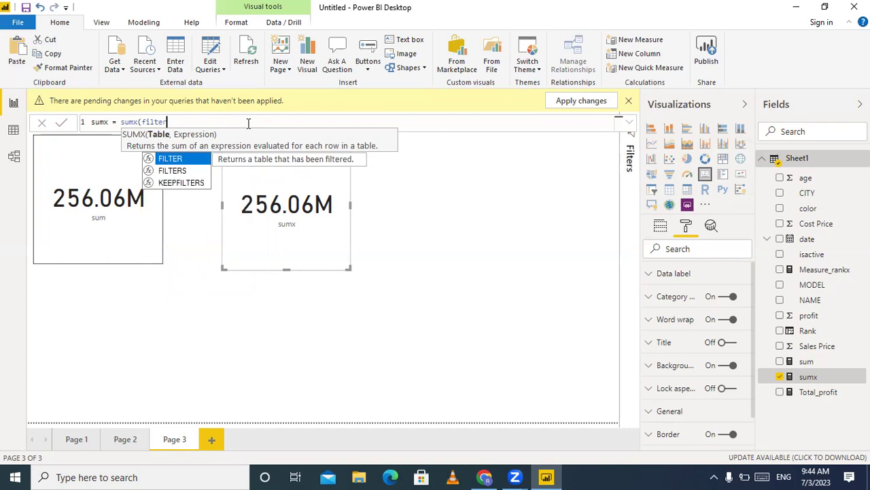
type("(")
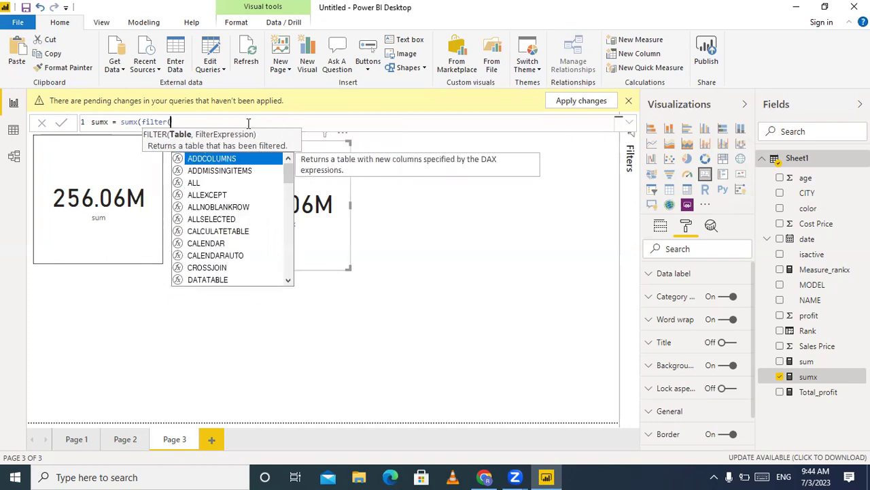
type("e")
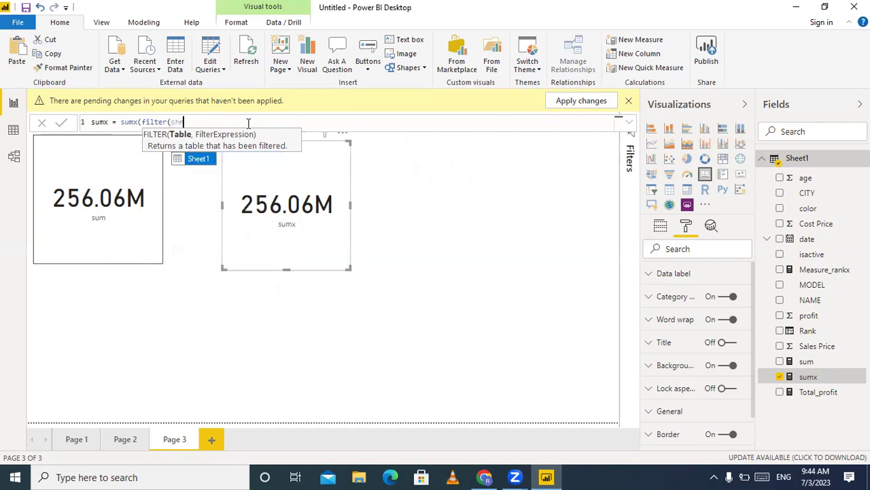
key("Tab")
type(",")
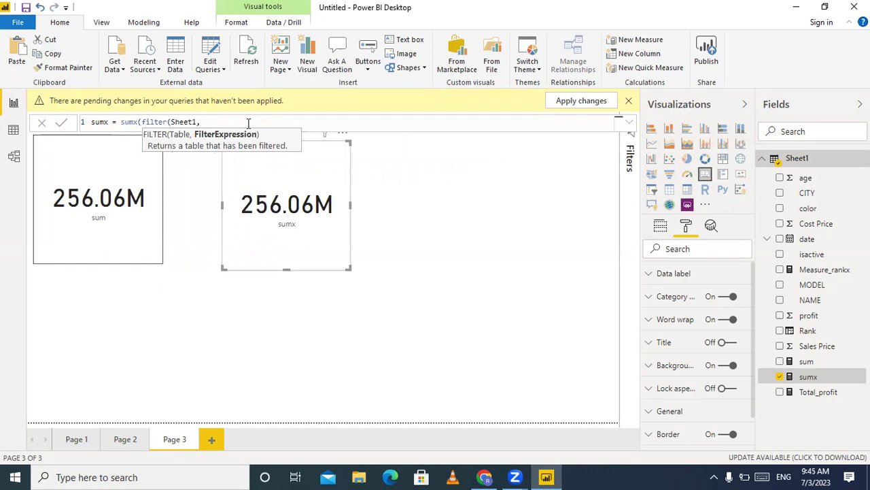
type("city")
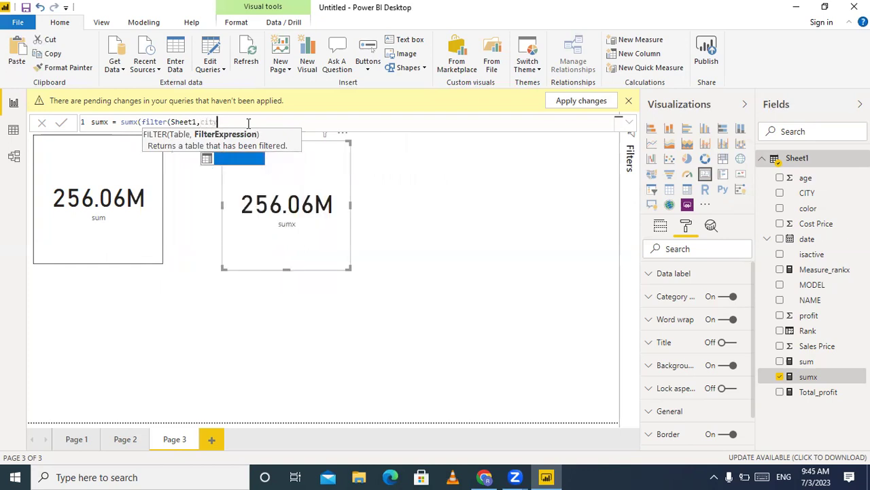
key("Tab")
type("=\"DELHI\"")
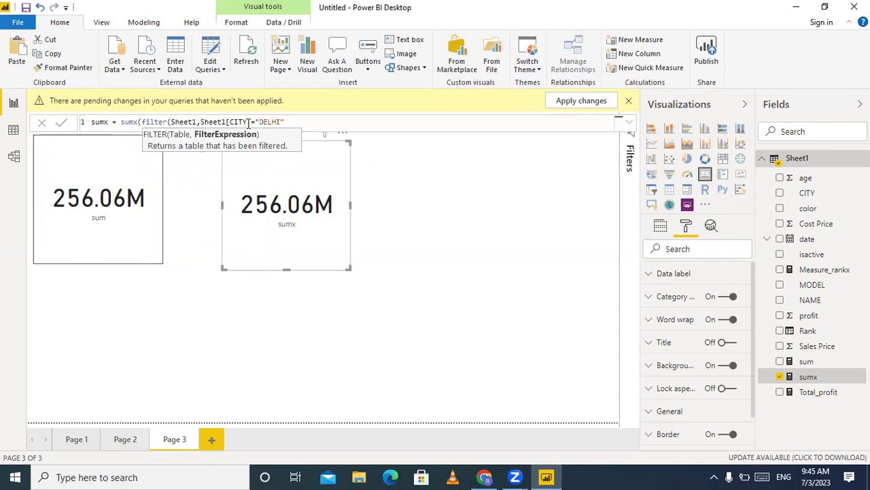
type("),")
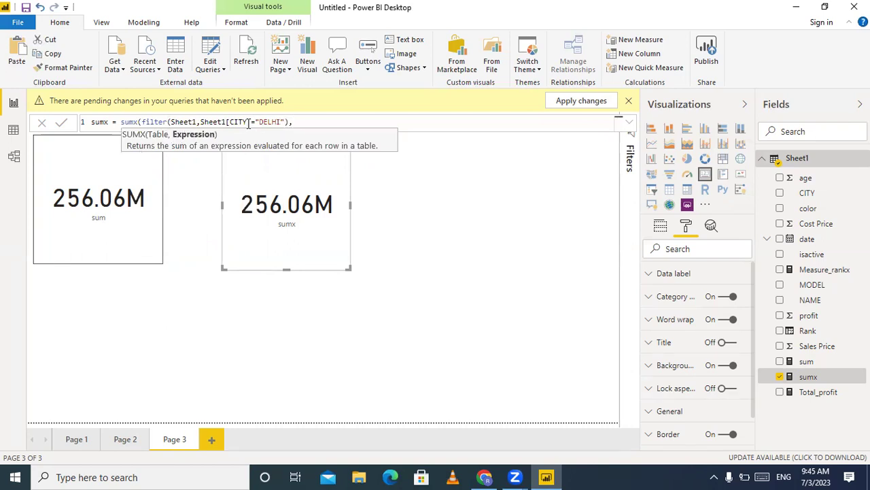
Set Sheet1[profit] as the expression after the filter, close the sumx function and commit the measure.
type("pro")
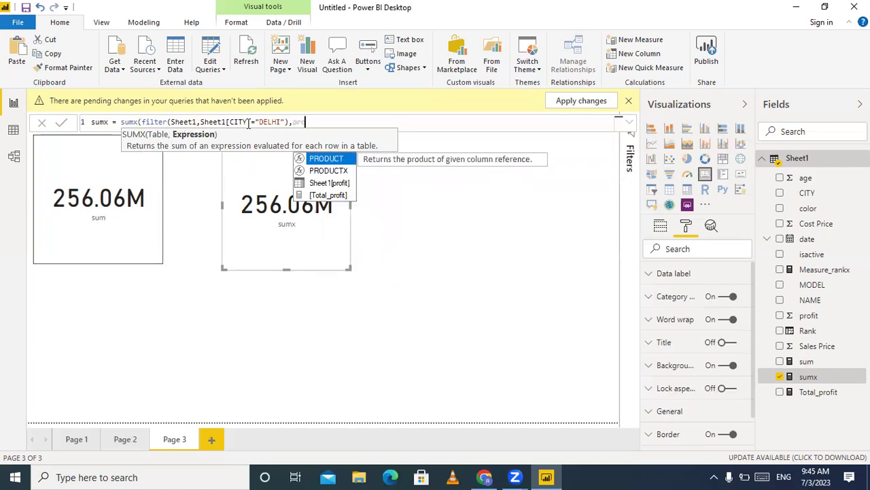
key("Down")
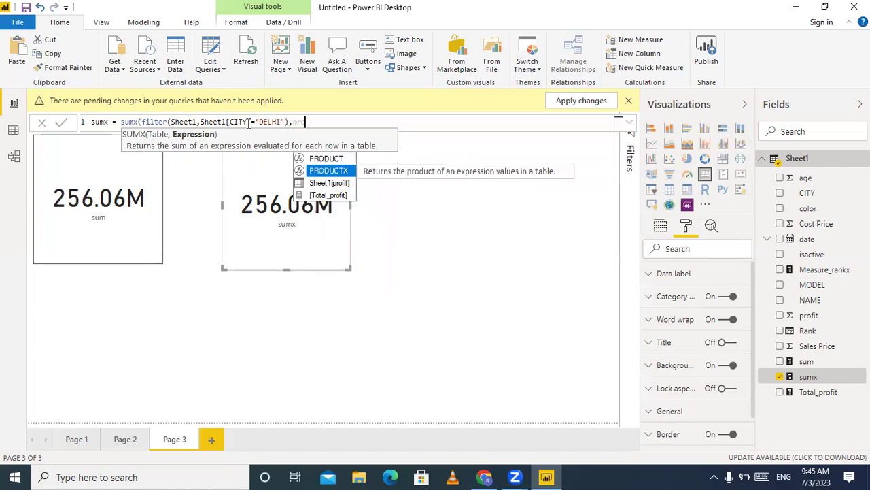
key("Down")
key("Tab")
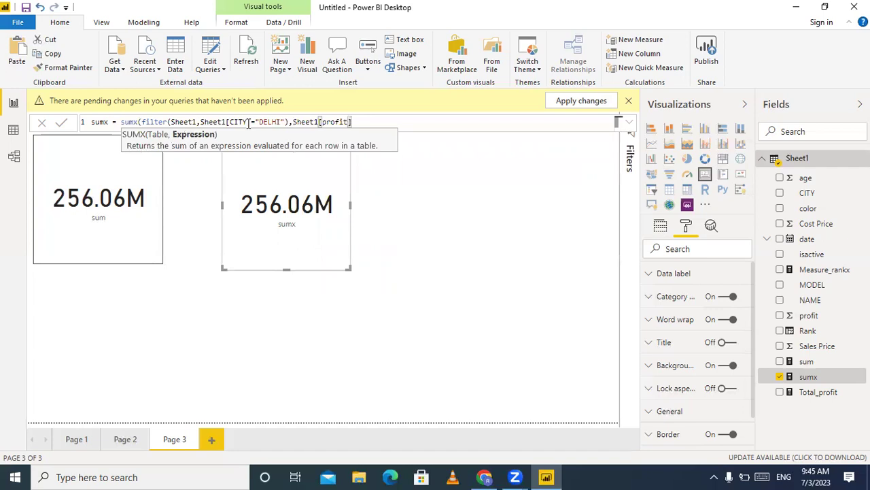
type(")")
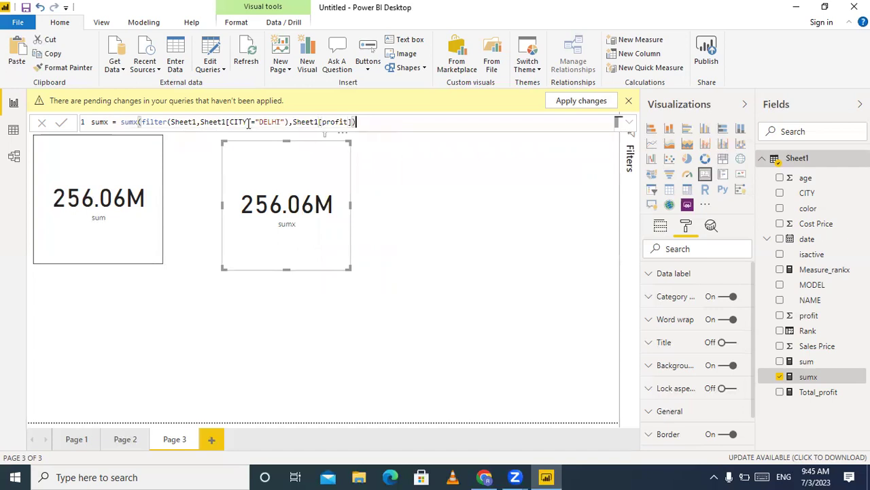
left_click(61, 126)
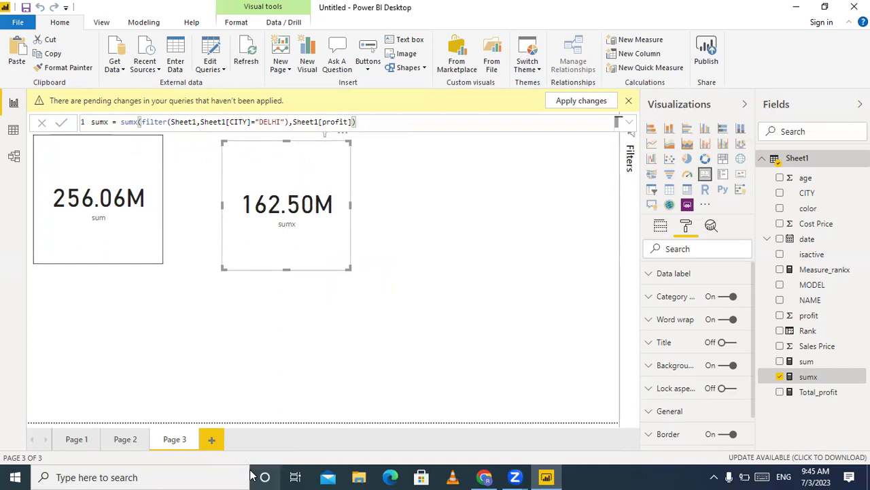
Change the city in the sumx measure's filter to "Patna" and commit the formula.
left_click(282, 126)
key("BackSpace")
key("BackSpace")
key("BackSpace")
key("BackSpace")
key("BackSpace")
type("Patna")
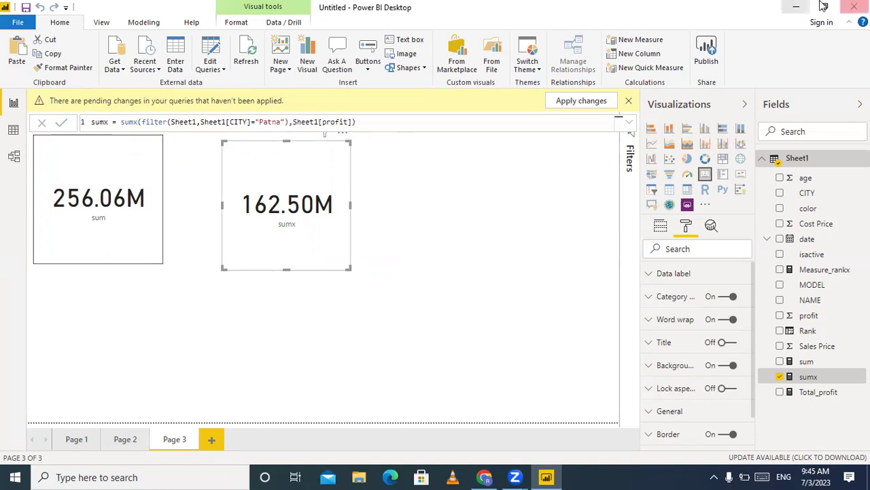
left_click(60, 124)
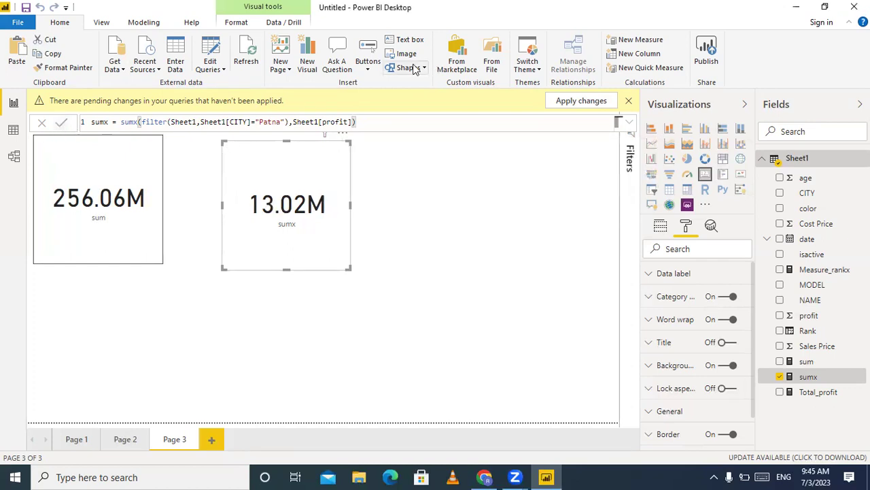
Change the city in the sumx measure's filter to "jaipur" and commit the formula.
left_click(283, 123)
key("BackSpace")
key("BackSpace")
key("BackSpace")
key("BackSpace")
key("BackSpace")
type("jaipur")
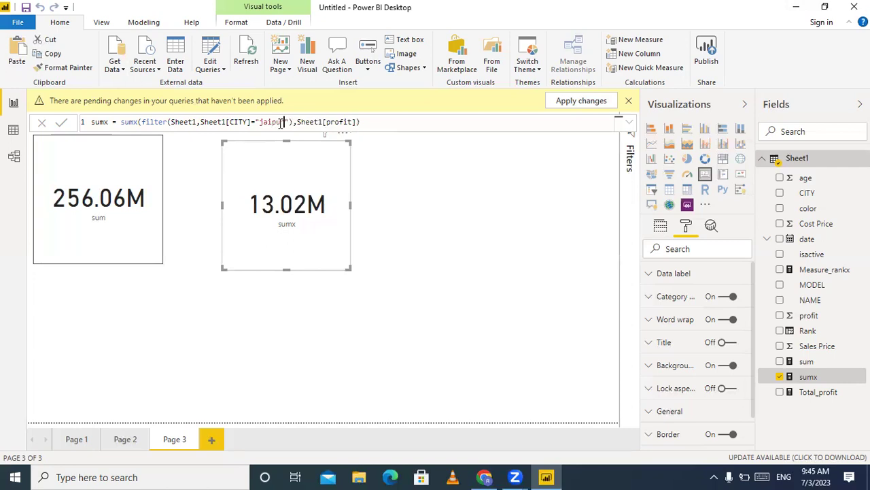
left_click(62, 125)
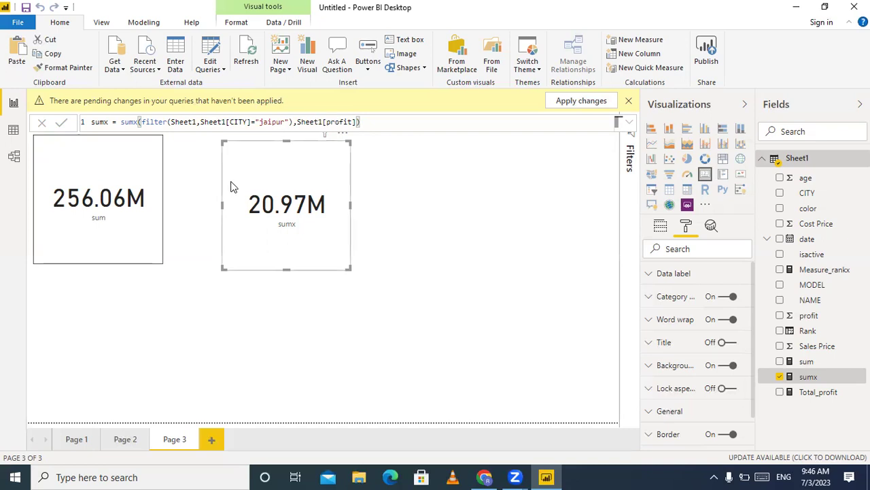
Switch to the data view, add a new measure to Sheet1 and name it Sumx1.
left_click(13, 132)
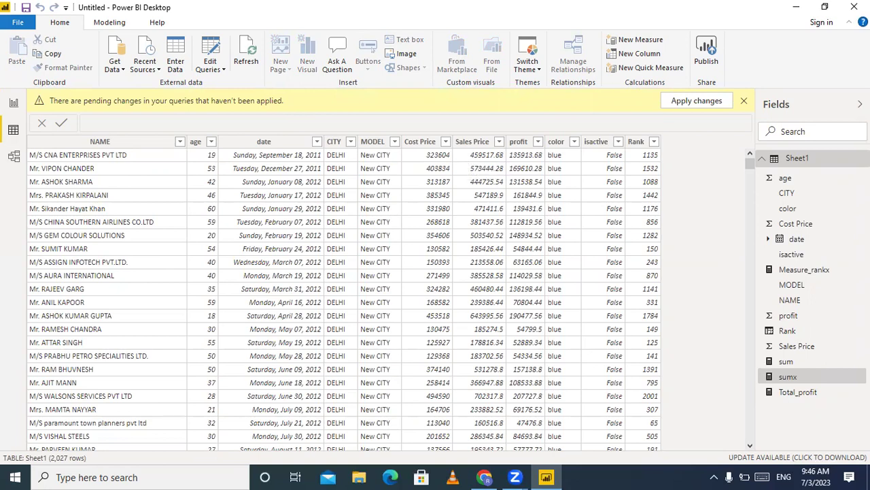
right_click(807, 163)
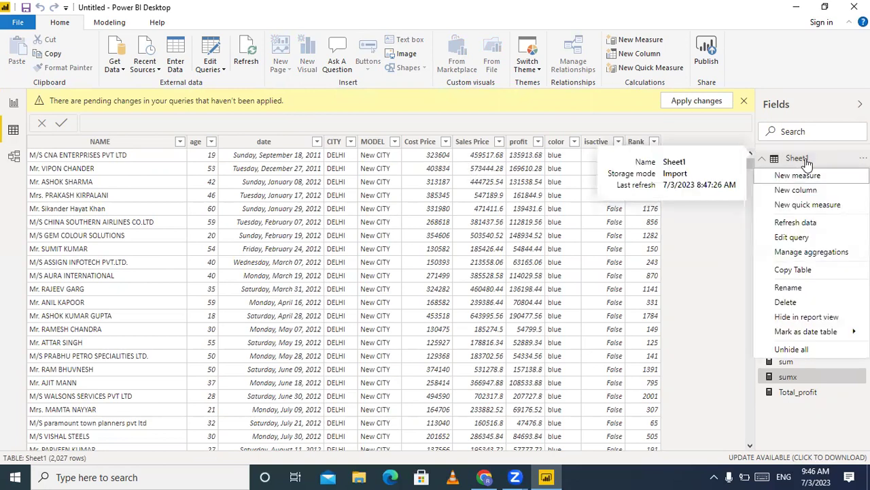
left_click(810, 174)
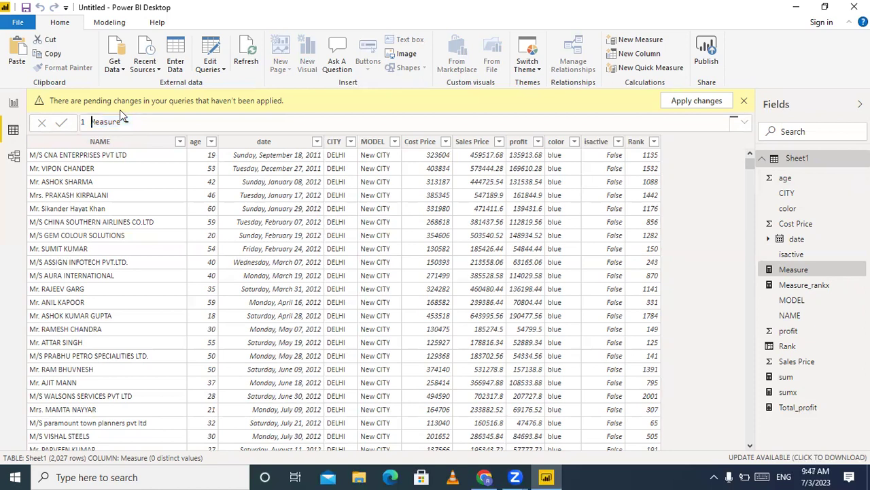
double_click(121, 123)
left_click(122, 125)
key("BackSpace")
key("BackSpace")
key("BackSpace")
key("BackSpace")
key("BackSpace")
key("BackSpace")
key("BackSpace")
type("Sumx1 = sum")
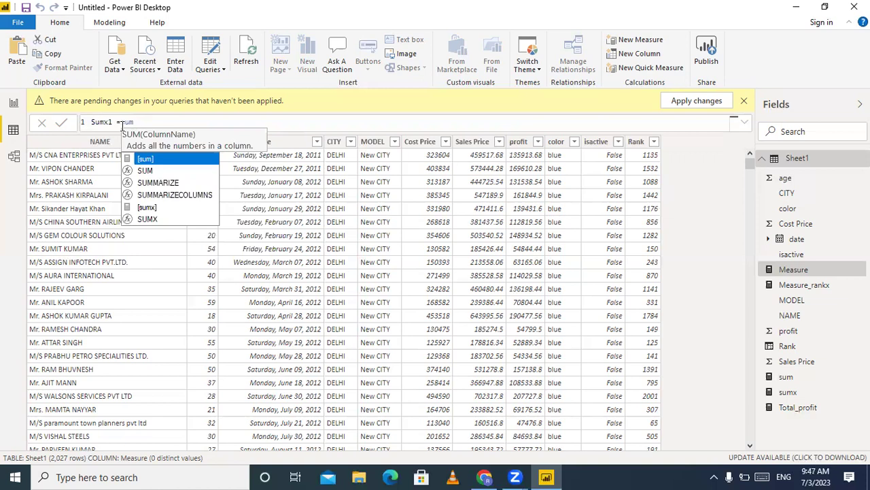
Start the Sumx1 formula with the SUMX function and Sheet1 as its table argument.
key("Down")
key("Down")
key("Down")
key("Down")
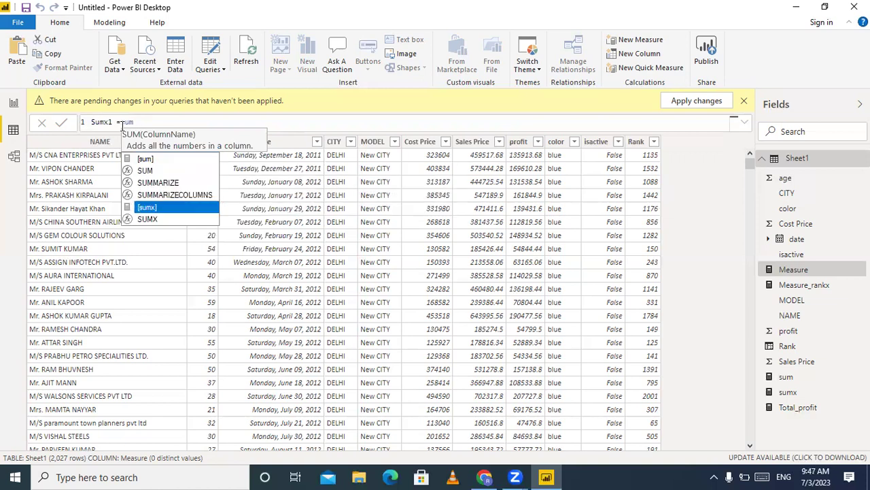
key("Down")
key("Tab")
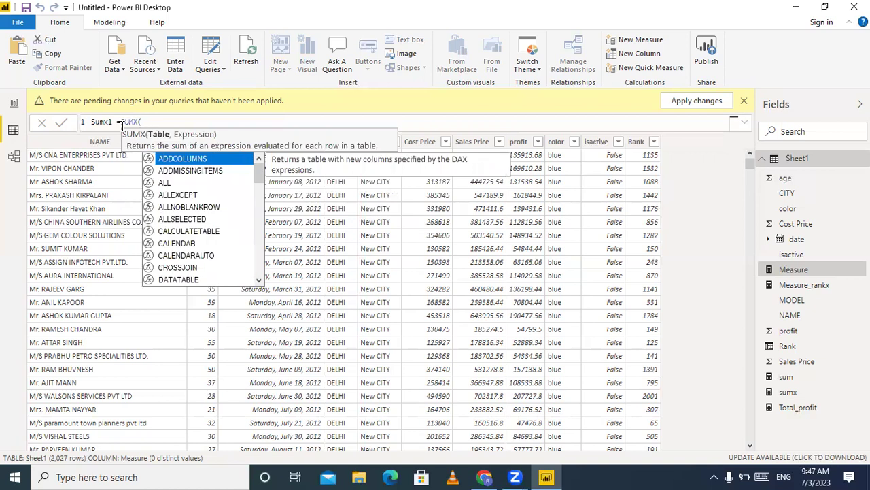
type("she")
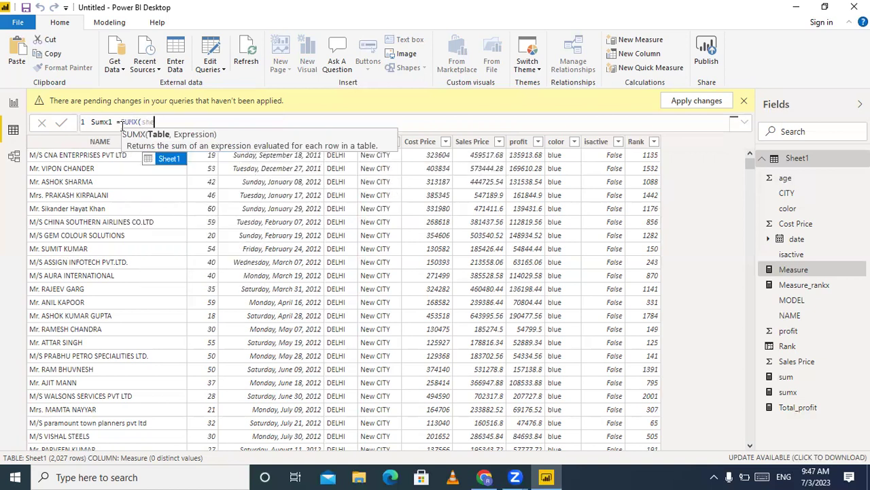
key("Tab")
type(",")
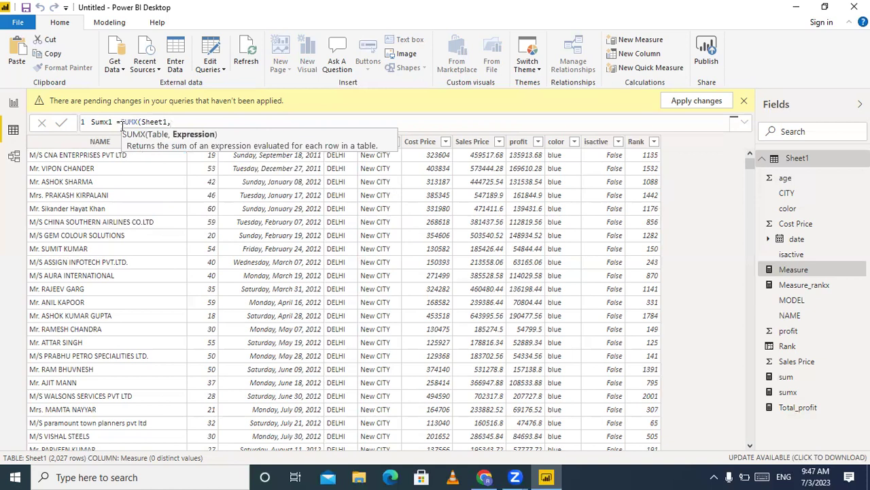
Insert Sheet1[Cost Price] as the first term of the SUMX expression in Sumx1.
type("she")
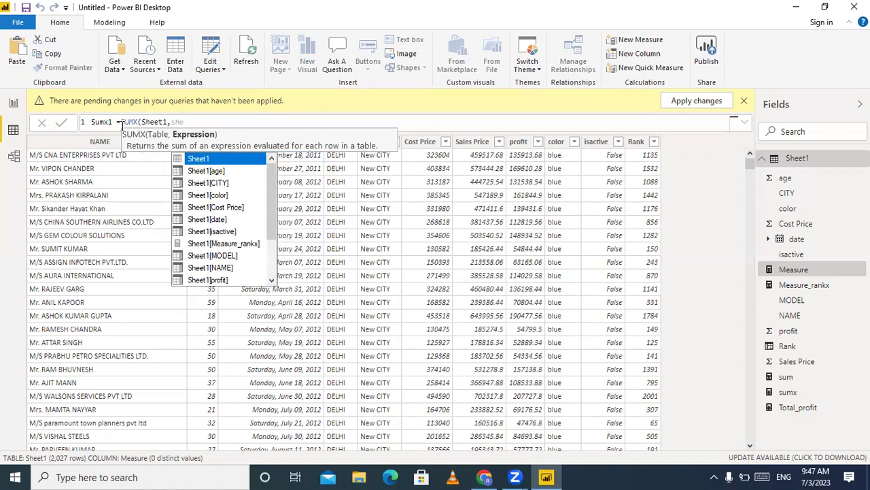
key("Down")
key("Down")
key("Down")
key("Down")
key("Down")
key("Up")
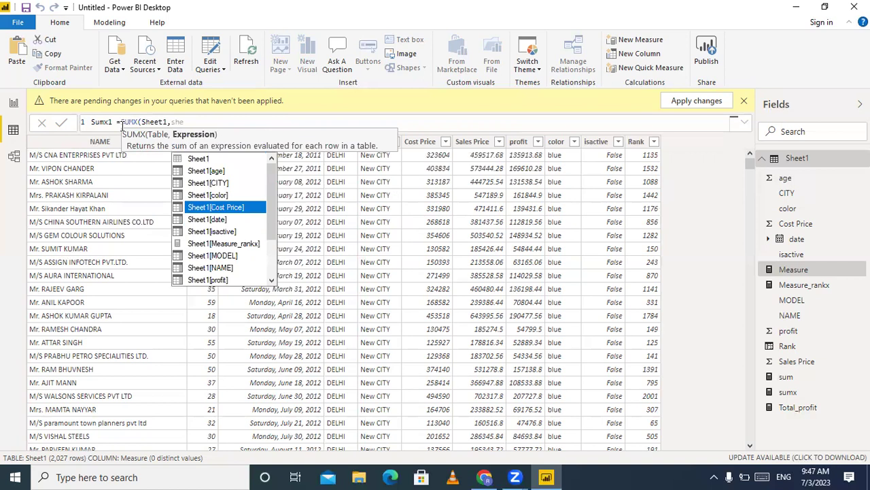
key("Tab")
Add a second Sheet1[Cost Price] term to the Sumx1 expression with a plus sign and close the function.
type("+she")
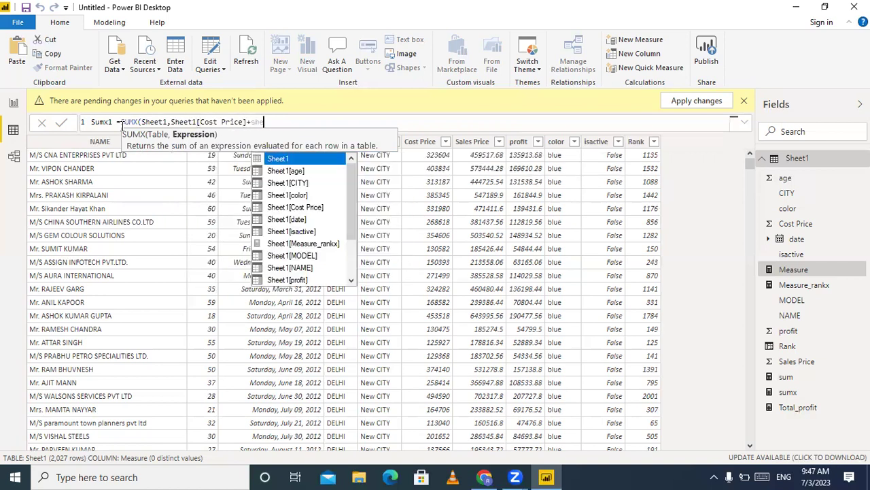
key("Down")
key("Down")
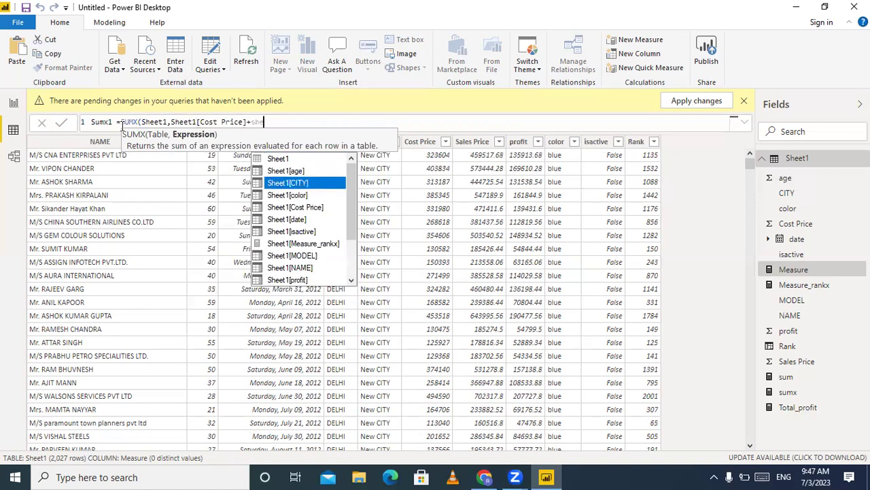
key("Down")
key("Down")
key("Tab")
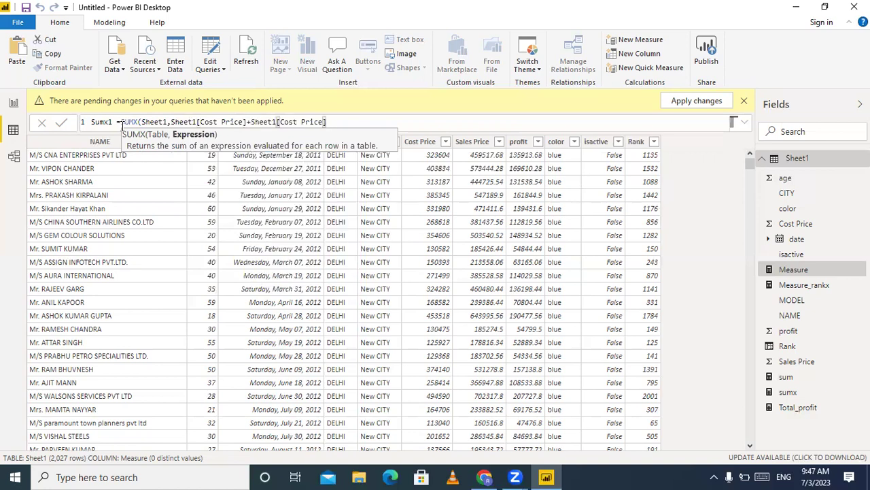
type(")")
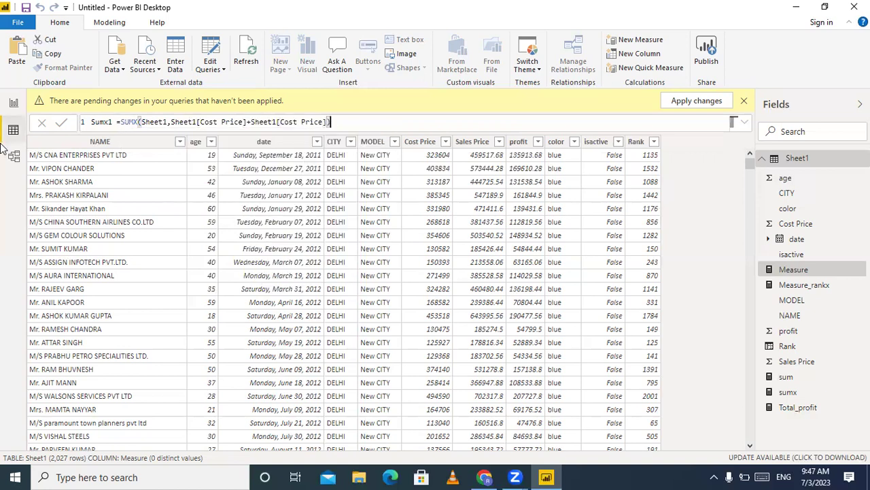
Remove the column name from the second Sheet1 term of the Sumx1 expression.
left_click(325, 123)
key("BackSpace")
key("BackSpace")
key("BackSpace")
key("BackSpace")
key("BackSpace")
key("BackSpace")
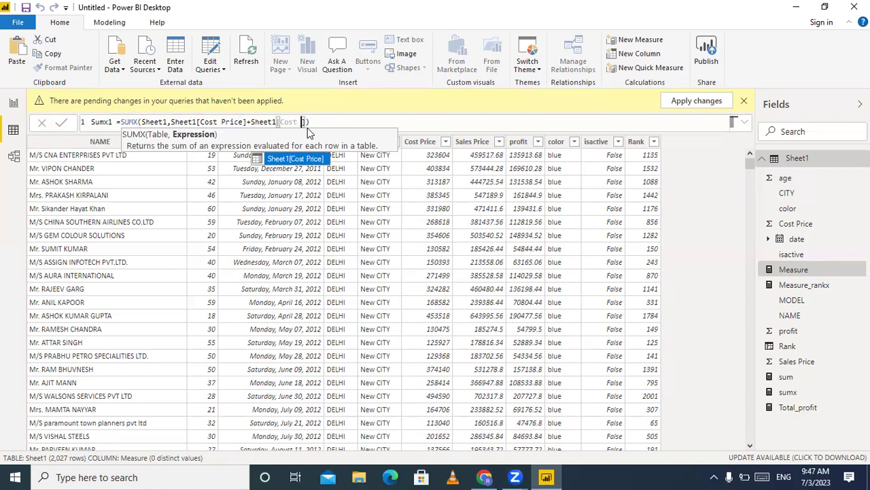
key("BackSpace")
key("BackSpace")
key("BackSpace")
key("BackSpace")
key("BackSpace")
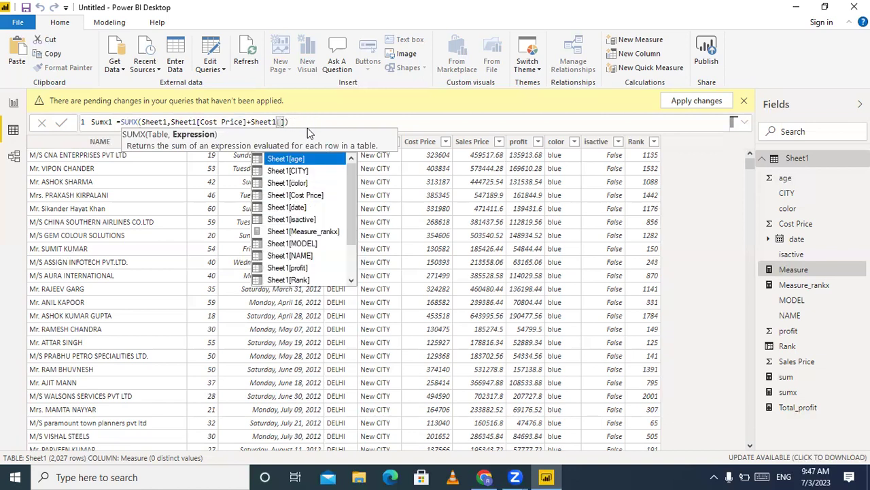
Insert Sheet1[Sales Price] as the second term of the SUMX expression and commit the Sumx1 measure.
key("Down")
key("Down")
key("Down")
key("Down")
key("Down")
key("Down")
key("Down")
key("Down")
key("Down")
key("Down")
key("Down")
key("Down")
key("Down")
key("Up")
key("Up")
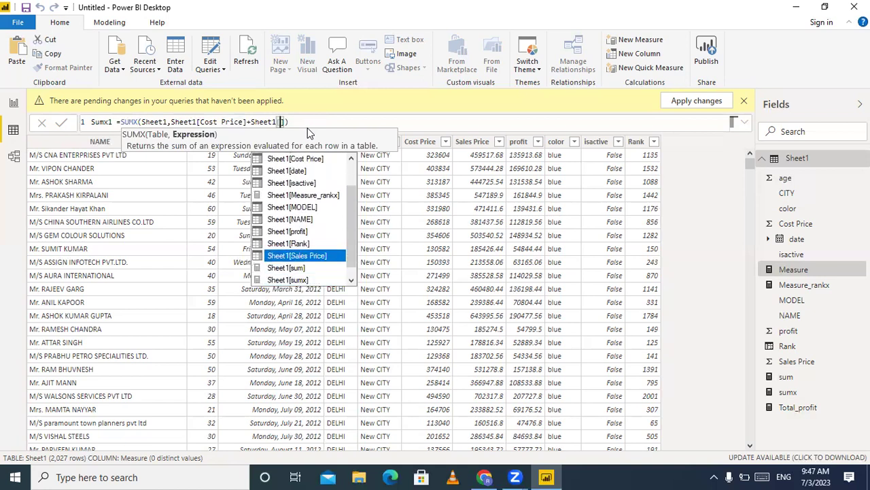
key("Tab")
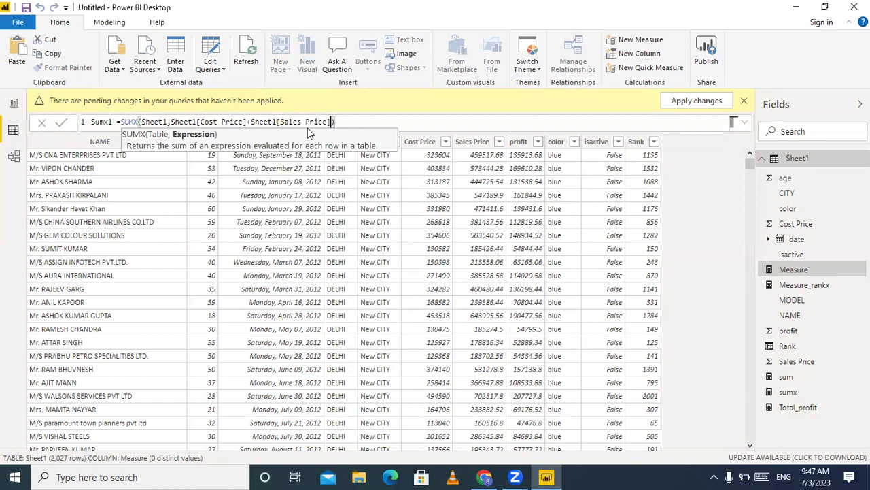
left_click(61, 123)
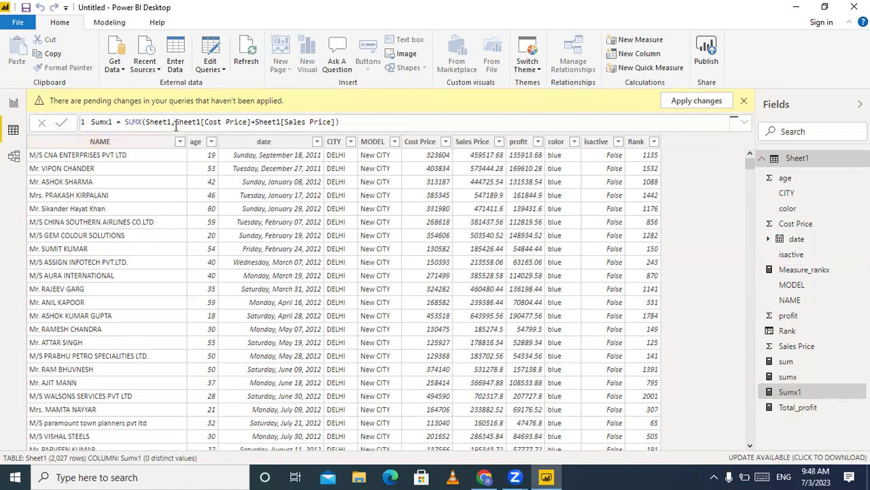
Return to the report view and add a new page with an empty table visual.
left_click(13, 102)
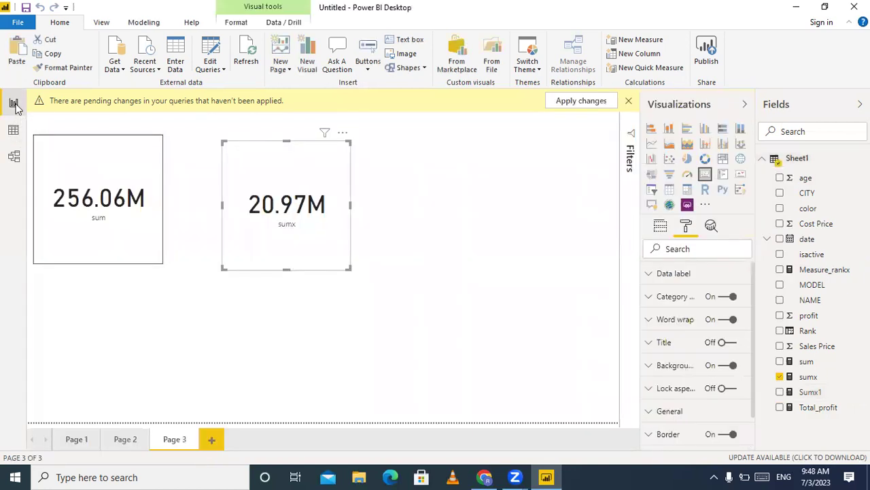
left_click(212, 440)
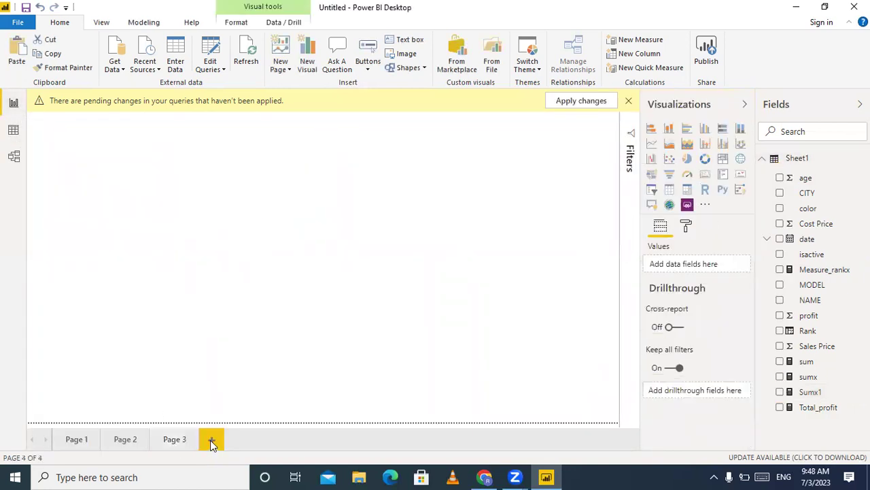
left_click(669, 192)
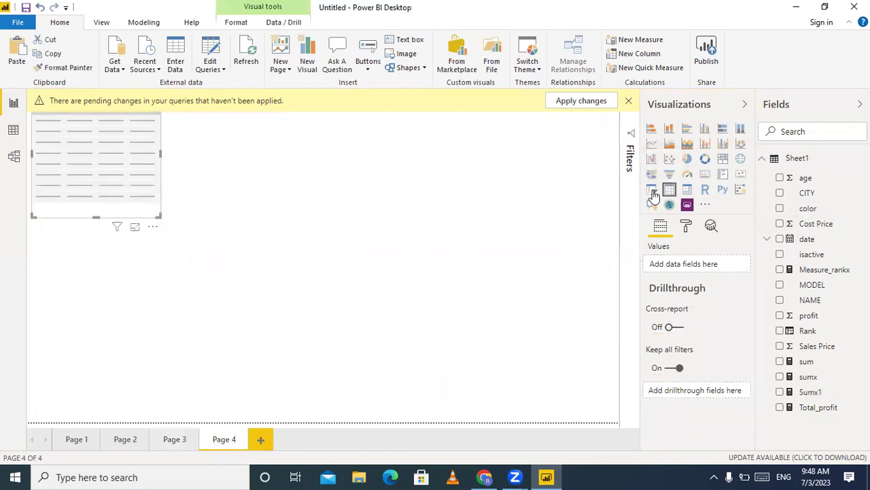
Move the empty table visual toward the middle of the page and enlarge it in width and height.
left_click_drag(102, 206, 252, 290)
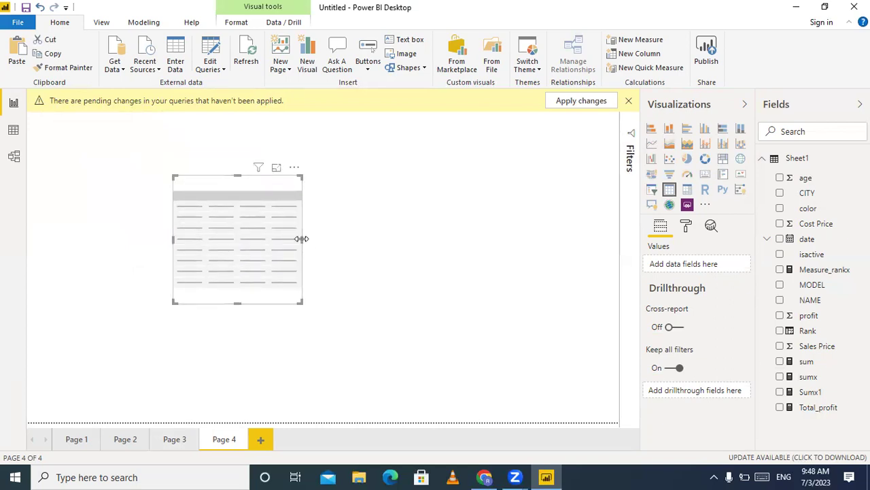
left_click(393, 260)
left_click(248, 193)
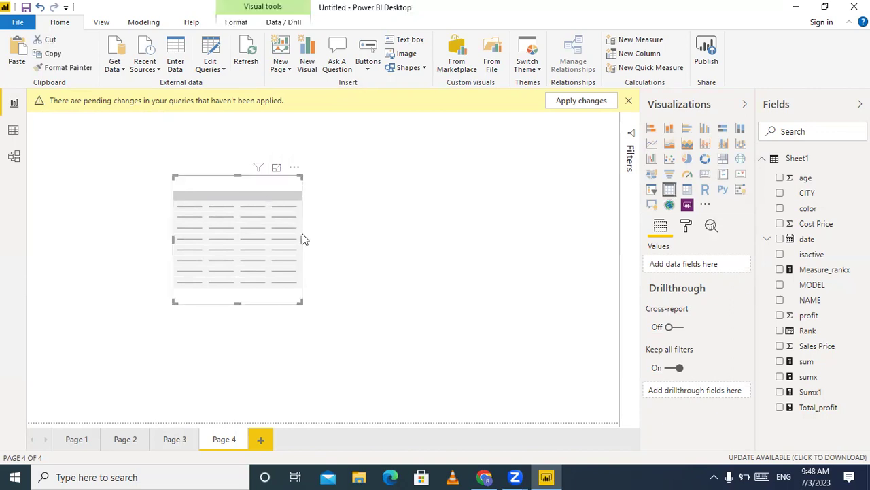
left_click_drag(302, 235, 576, 245)
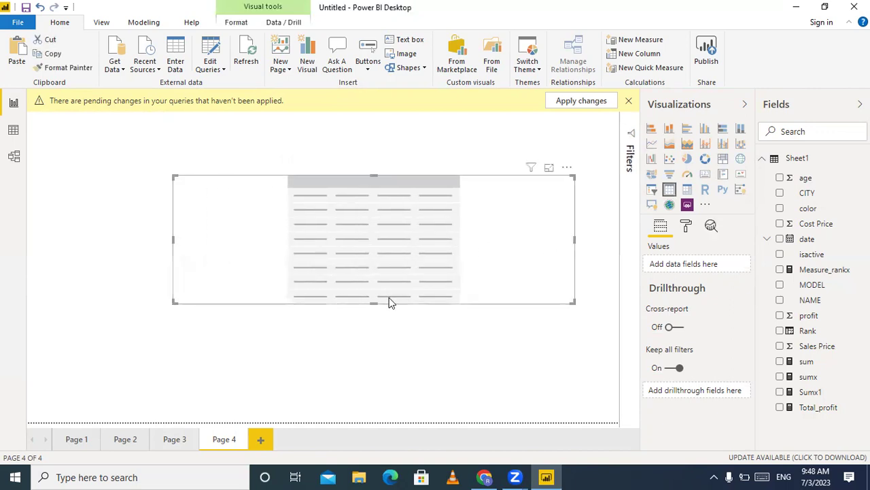
left_click_drag(377, 303, 373, 397)
Add the CITY column and the Sumx1 measure as values of the table visual.
left_click_drag(810, 195, 722, 290)
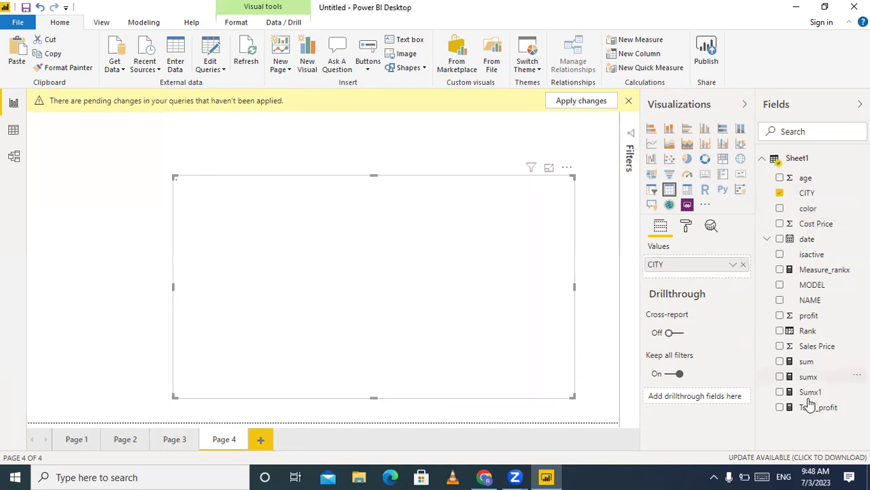
left_click_drag(757, 378, 696, 276)
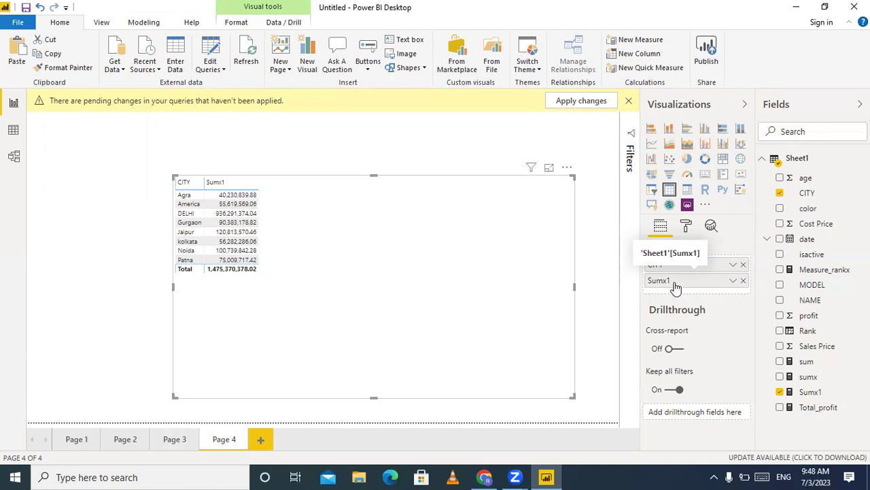
Examine the profit and Cost Price columns of Sheet1 in the data view.
left_click(13, 129)
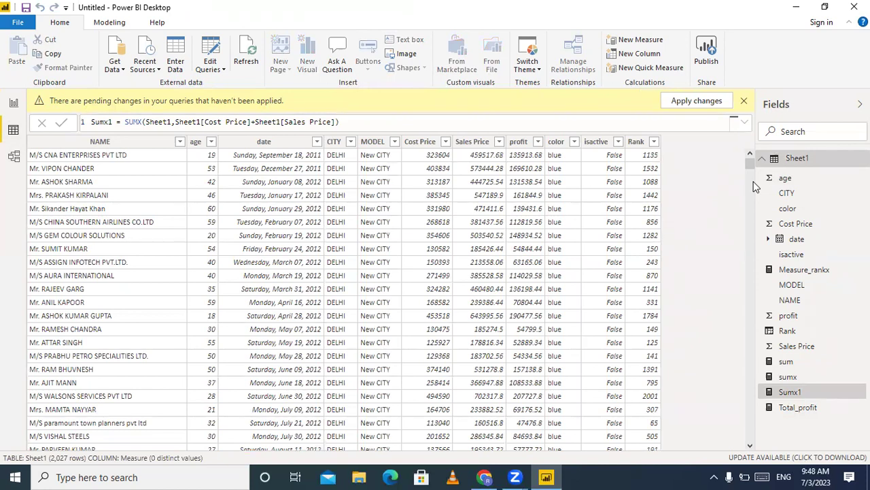
left_click(515, 163)
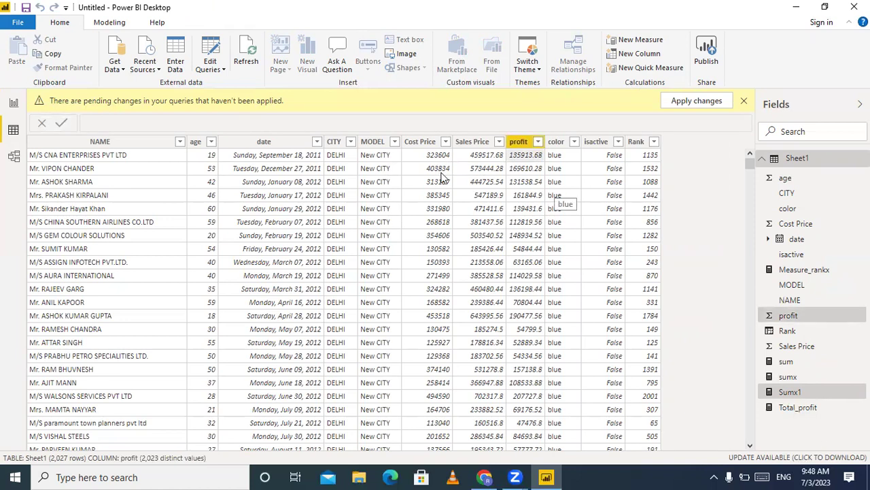
left_click(418, 144)
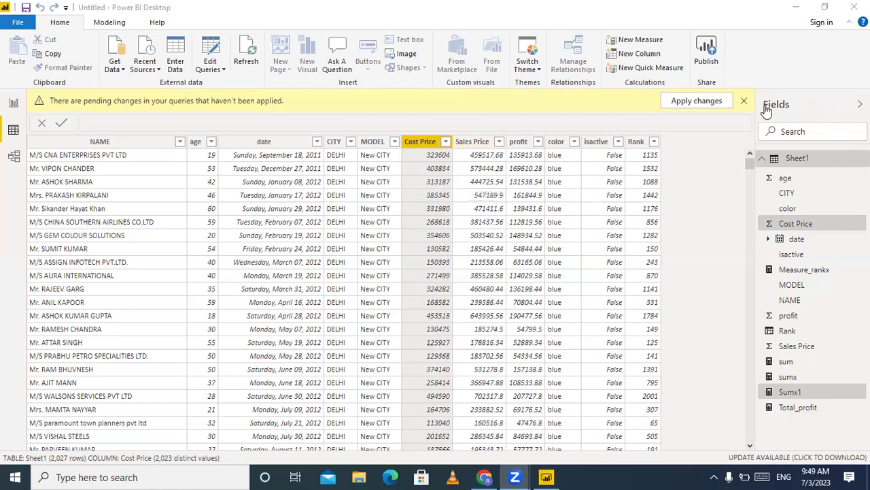
Dismiss the pending-changes notice and try to delete the Sheet1 table from the model.
left_click(744, 102)
left_click(743, 102)
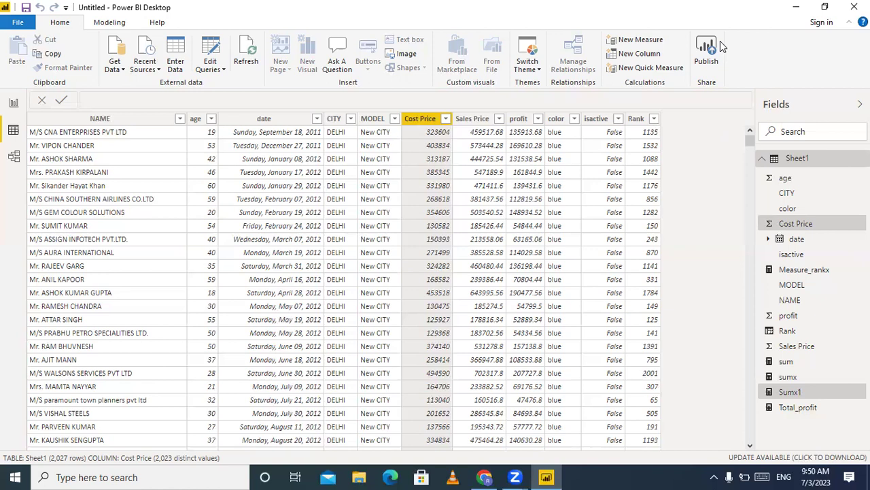
right_click(797, 163)
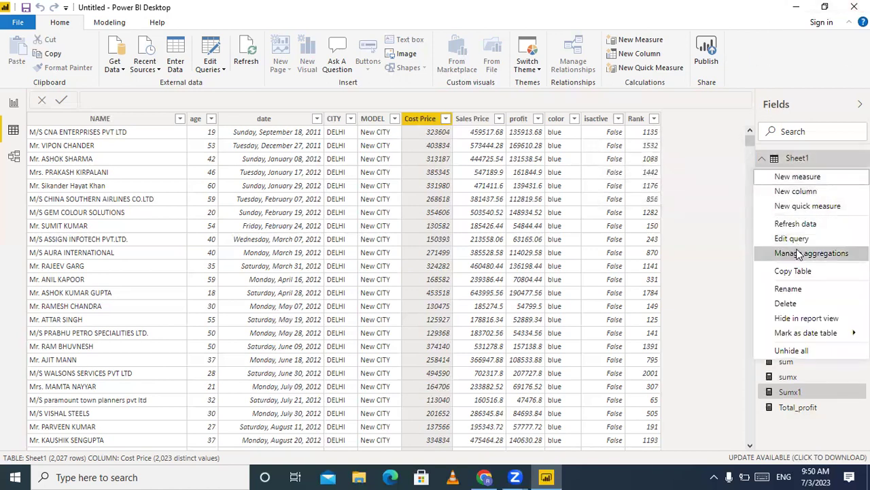
left_click(791, 307)
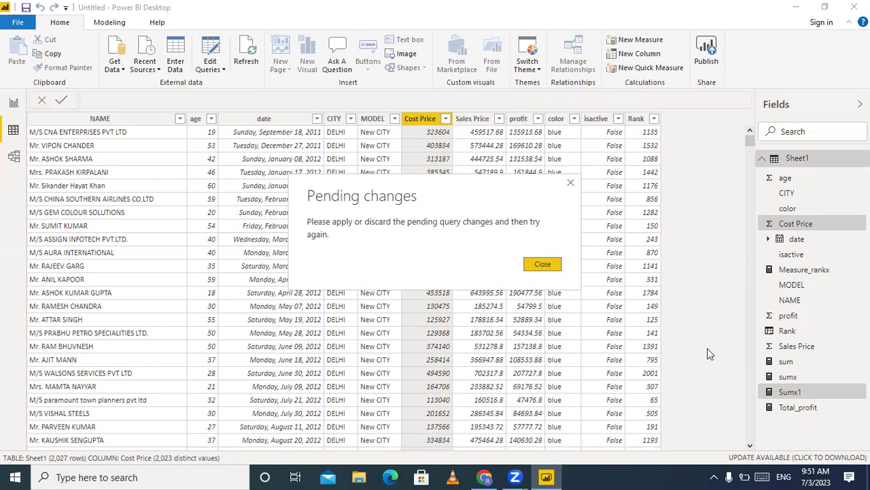
left_click(544, 263)
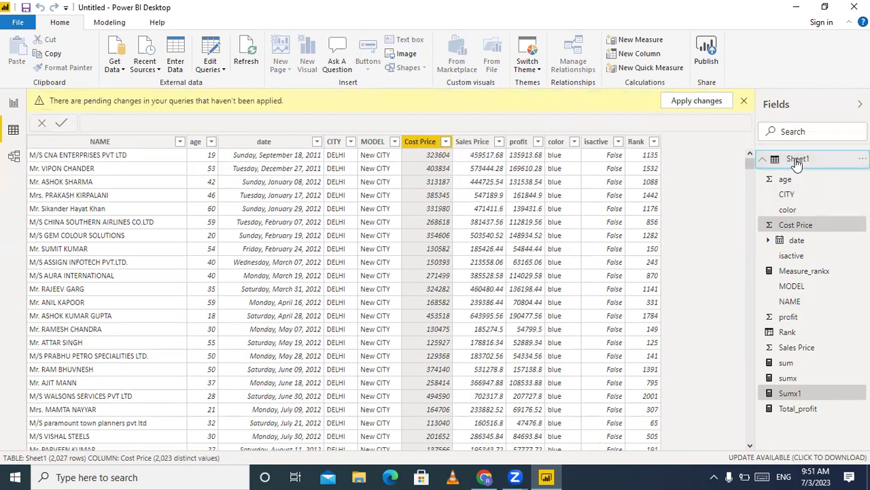
mouse_move(797, 164)
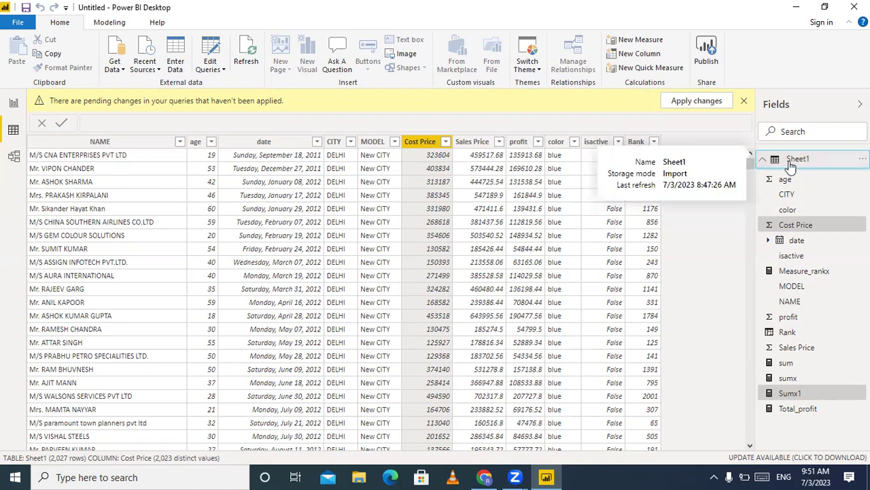
right_click(791, 167)
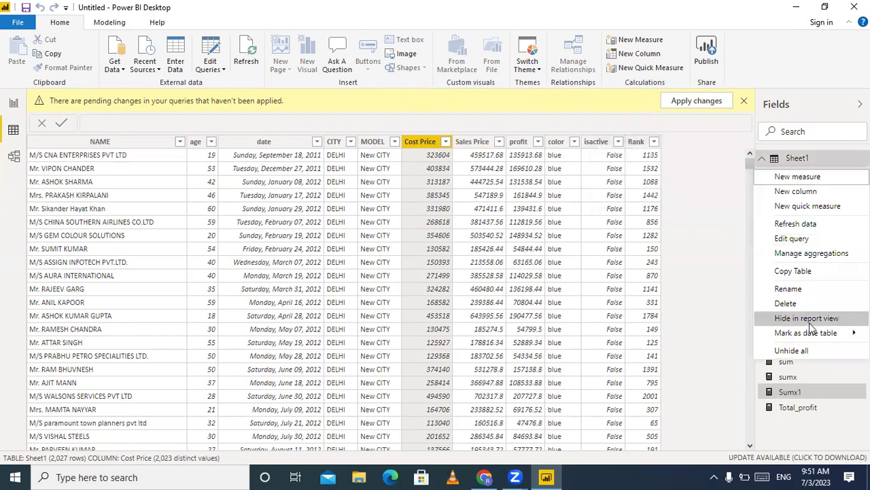
mouse_move(808, 332)
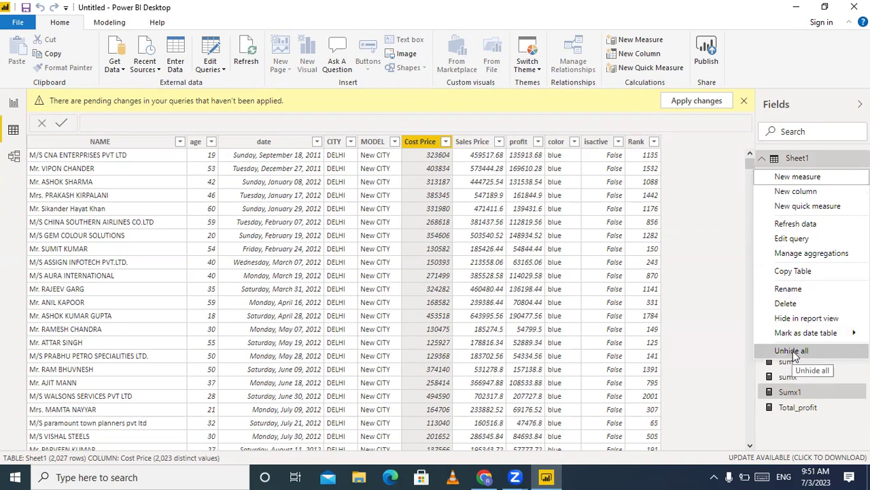
left_click(729, 309)
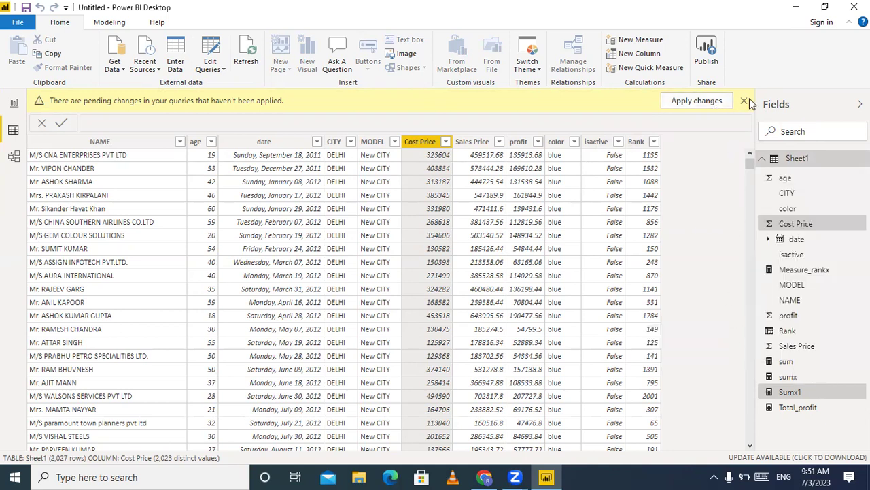
Dismiss the pending-changes notice, start an Excel workbook import and browse to the class data folder on the Desktop.
left_click(743, 101)
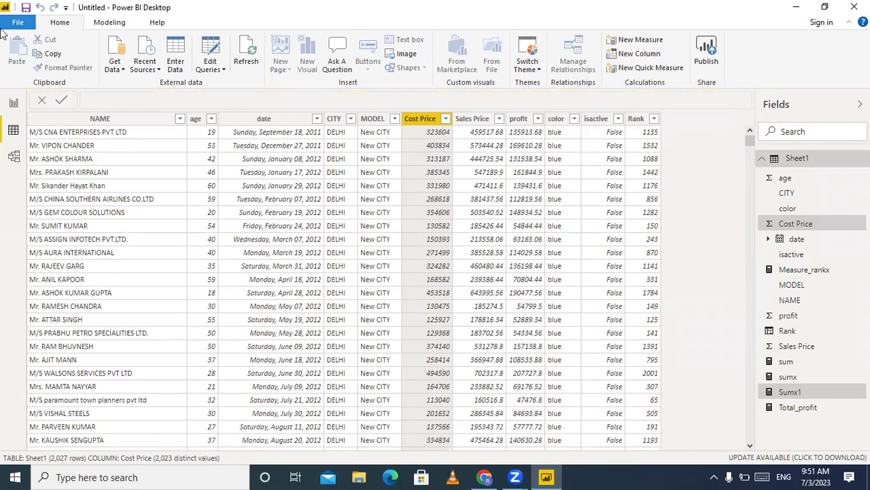
left_click(123, 71)
left_click(139, 104)
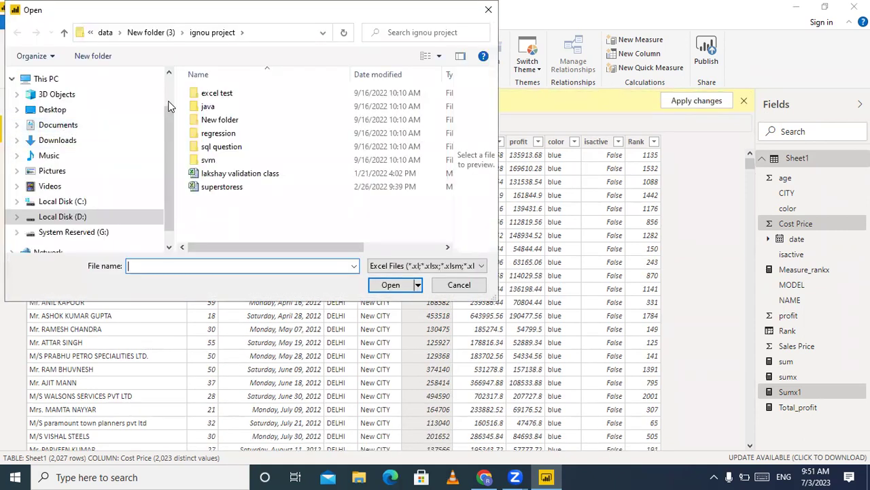
left_click(60, 112)
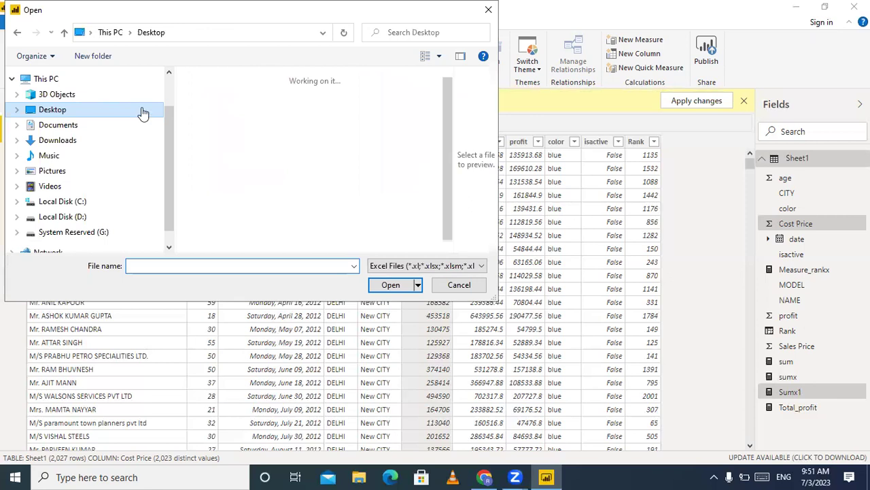
left_click(246, 81)
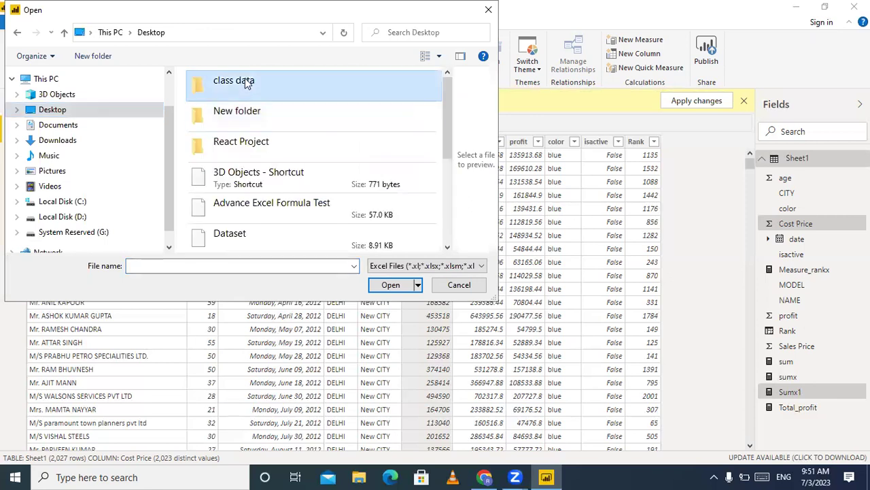
double_click(246, 81)
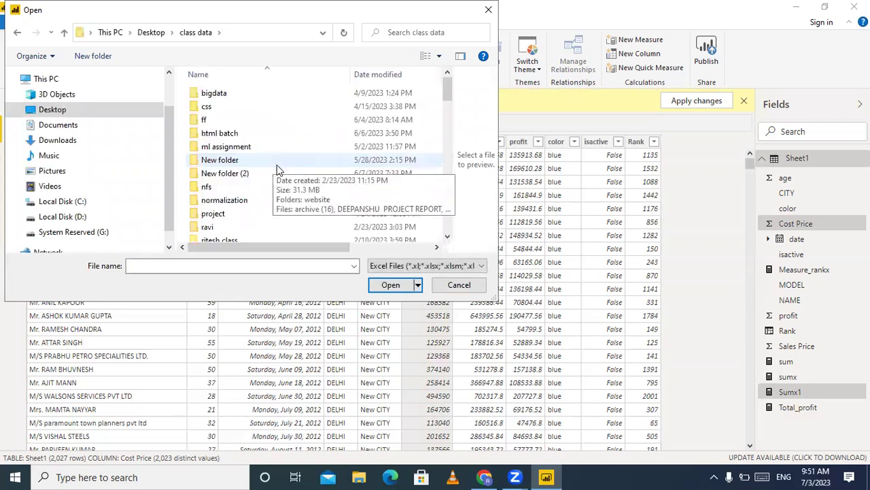
Find the exceldatas workbook in the class data folder and open it as the data source.
scroll(275, 166, "down", 4)
scroll(276, 170, "down", 5)
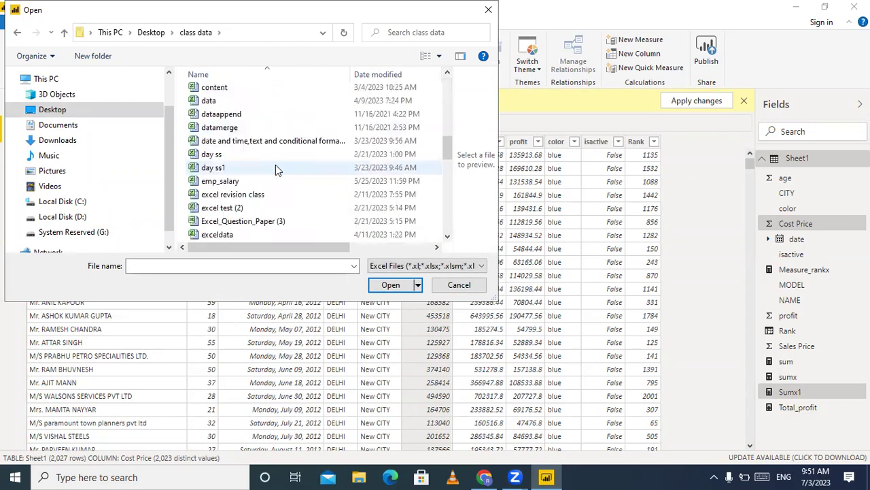
scroll(276, 169, "down", 4)
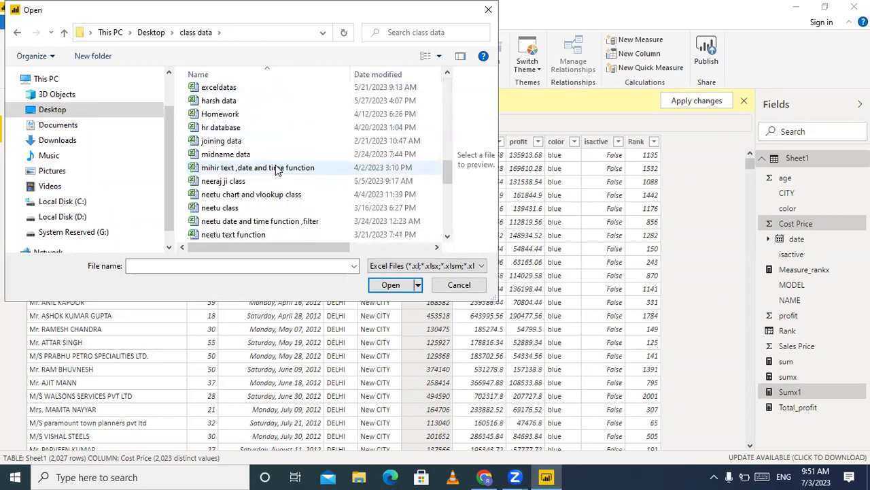
scroll(275, 169, "up", 3)
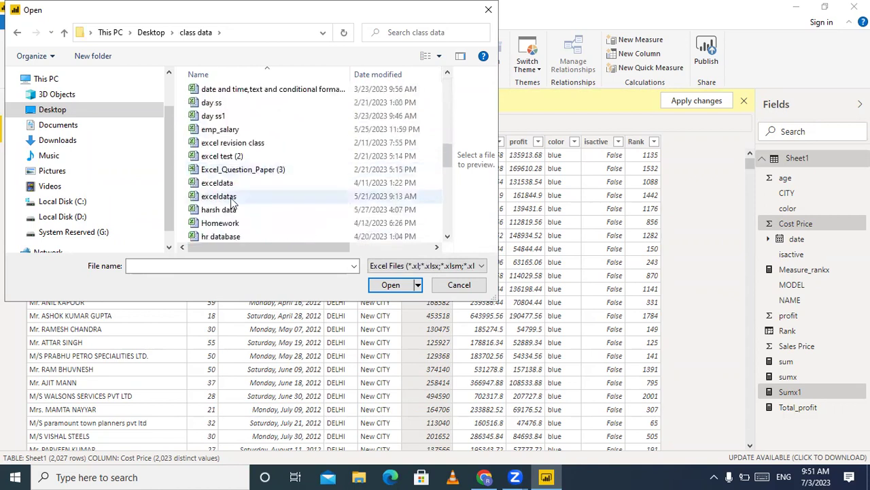
left_click(385, 287)
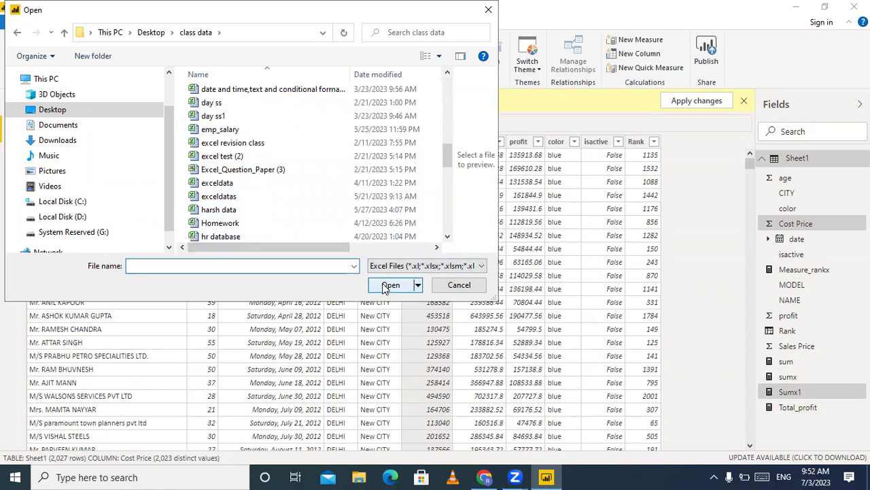
left_click(391, 287)
left_click(221, 197)
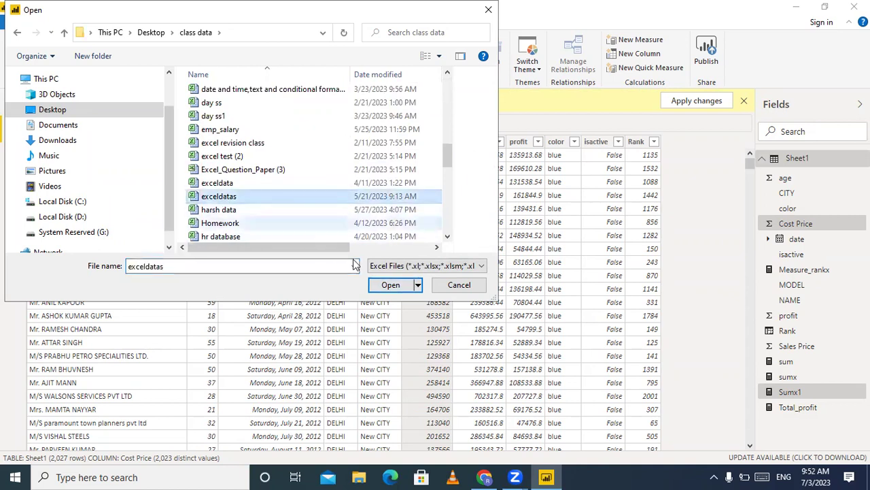
left_click(391, 286)
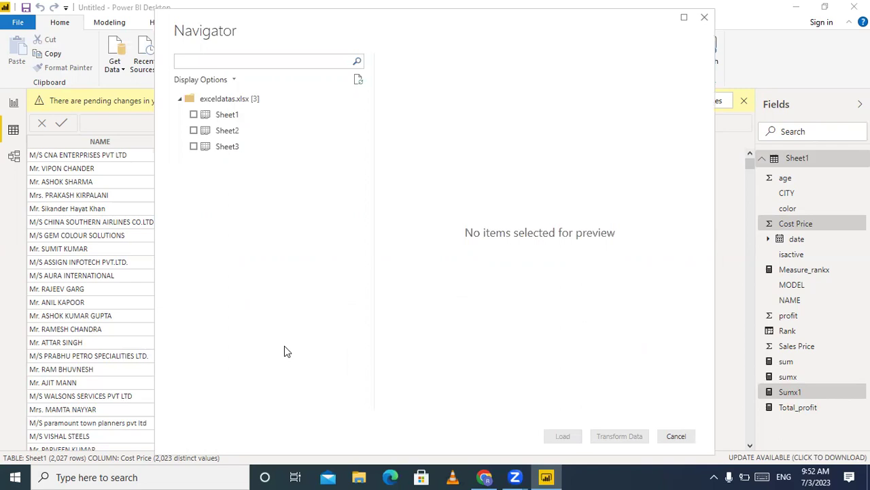
Load Sheet1 from the exceldatas workbook and view the imported Sheet1 (2) table in the data view.
left_click(194, 115)
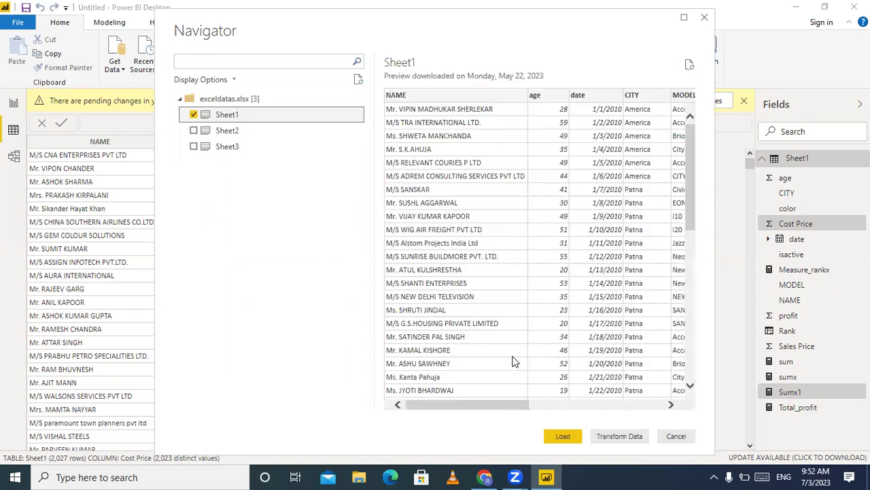
left_click(576, 437)
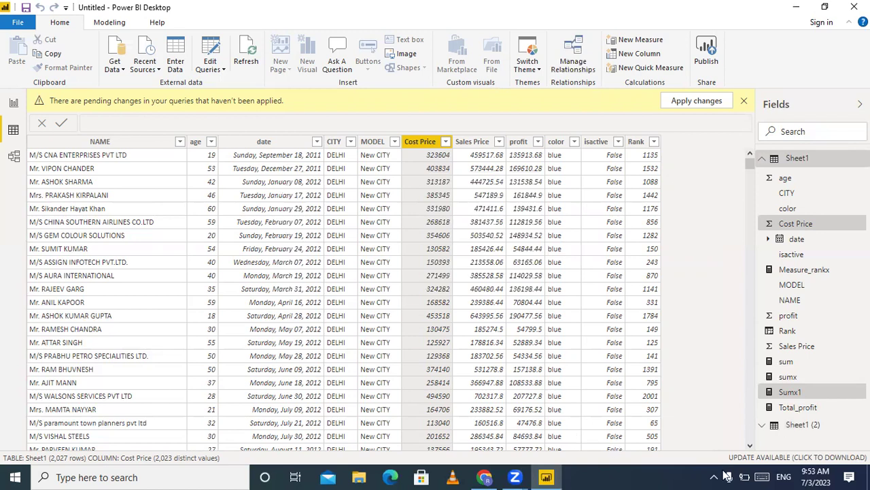
left_click(803, 427)
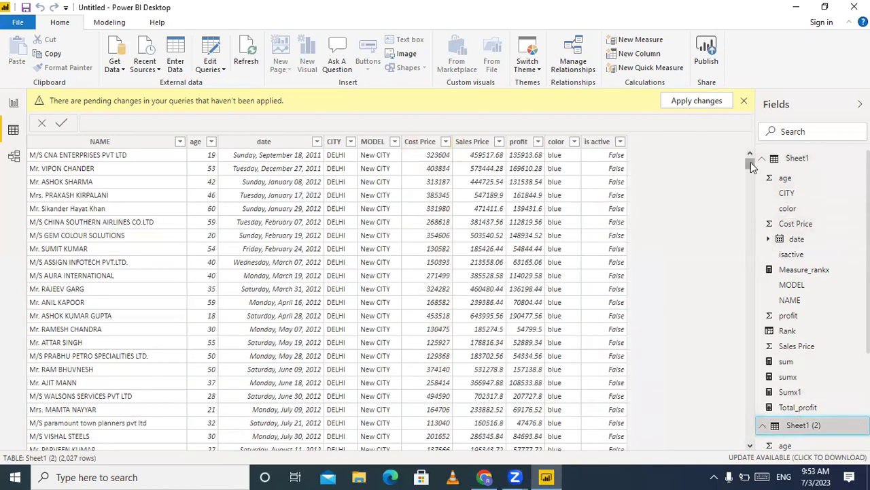
left_click_drag(749, 165, 748, 154)
Return to the report and remove the CITY and Sumx1 fields from the table on Page 4.
left_click(13, 105)
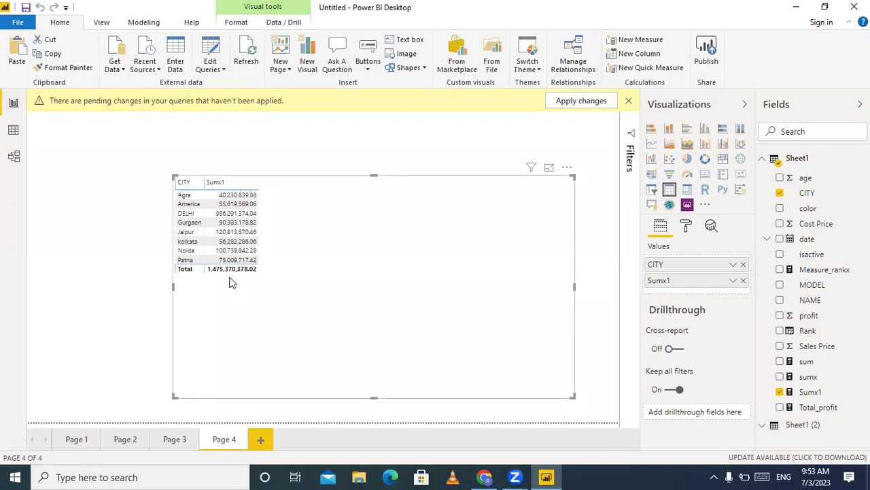
left_click(743, 264)
left_click(744, 264)
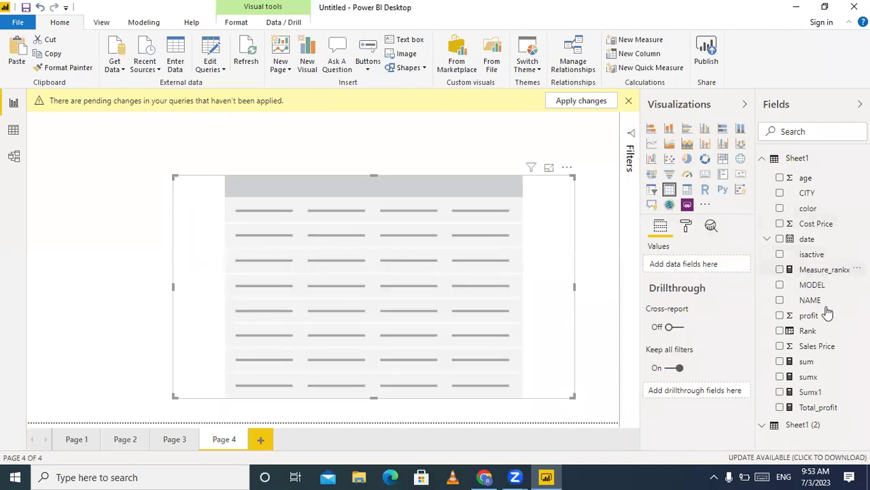
left_click_drag(818, 301, 701, 266)
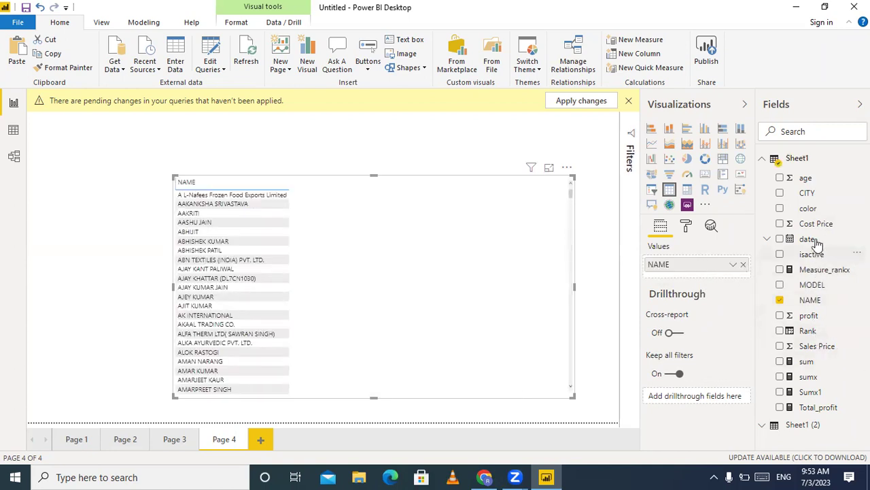
left_click_drag(807, 193, 699, 271)
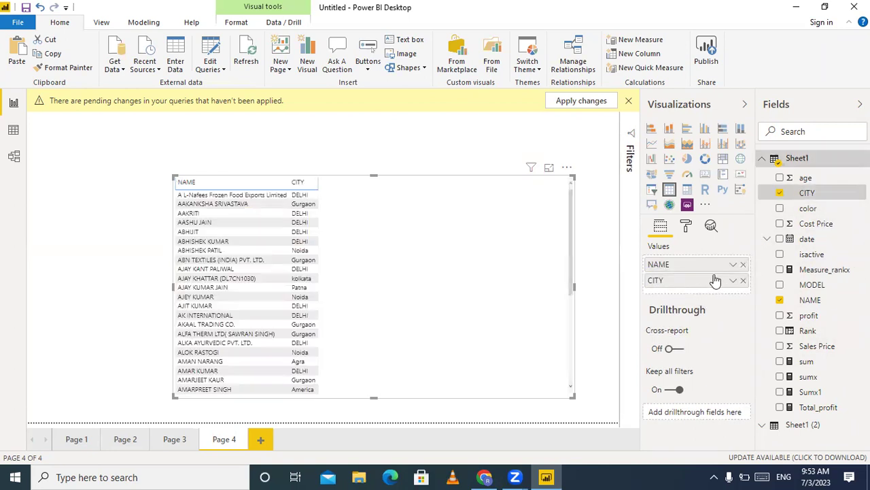
left_click(744, 263)
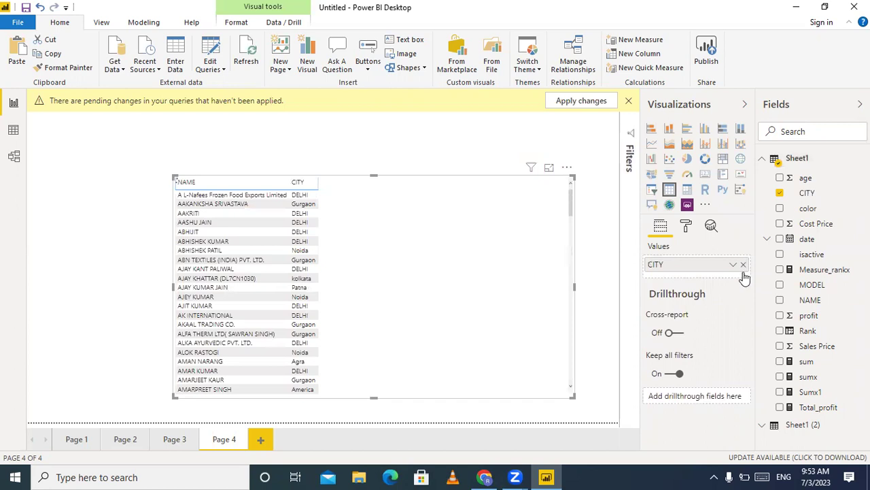
left_click(744, 263)
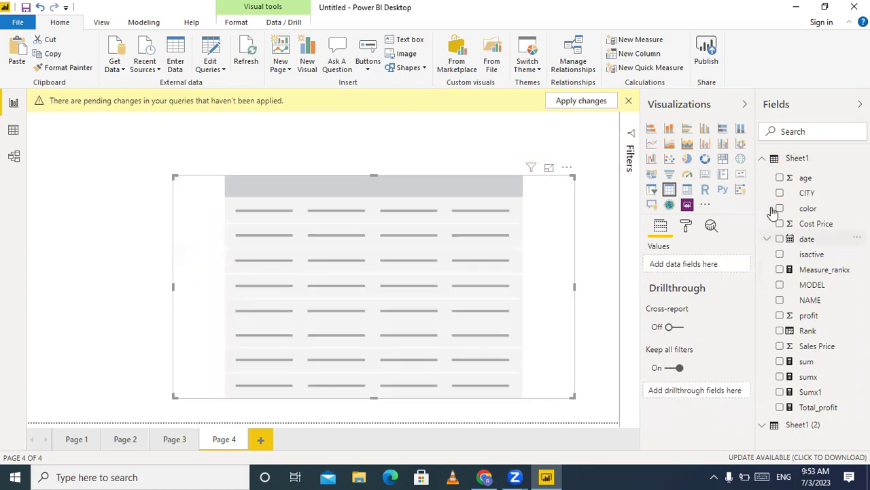
Fill the empty table with the NAME, CITY, profit and is active fields from Sheet1 (2).
left_click(761, 160)
left_click(763, 176)
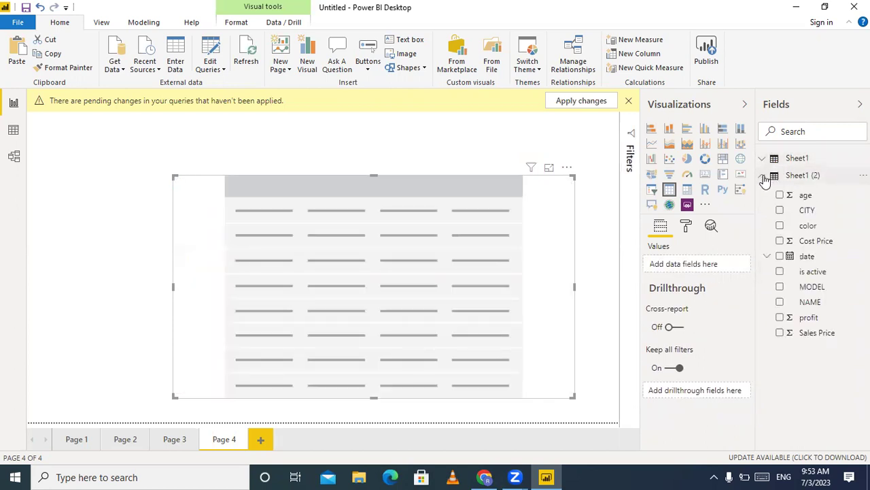
left_click_drag(810, 304, 711, 266)
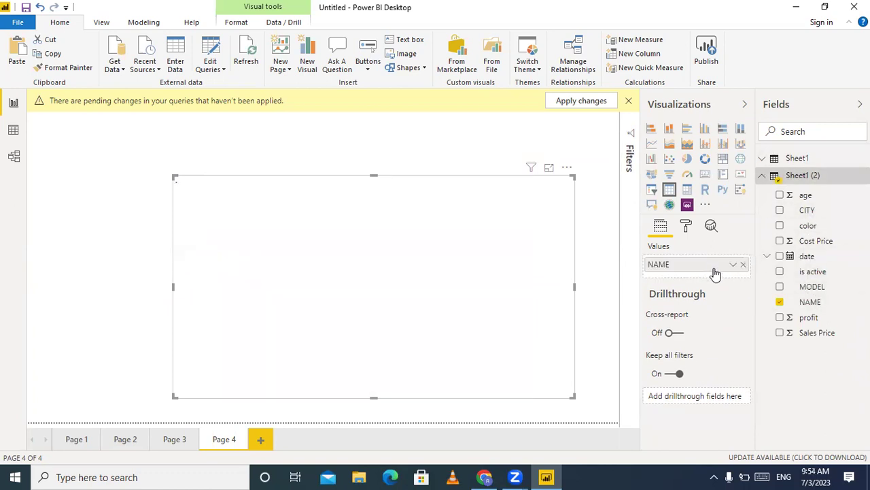
left_click_drag(807, 212, 703, 277)
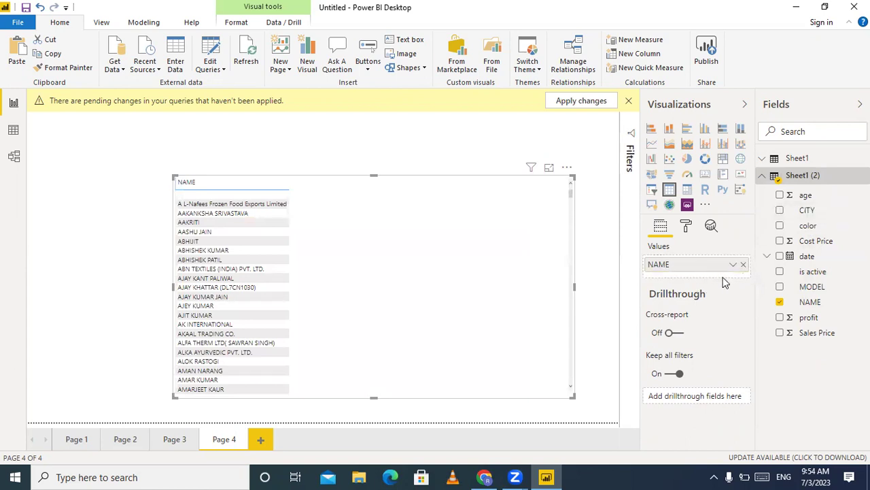
left_click_drag(807, 317, 694, 311)
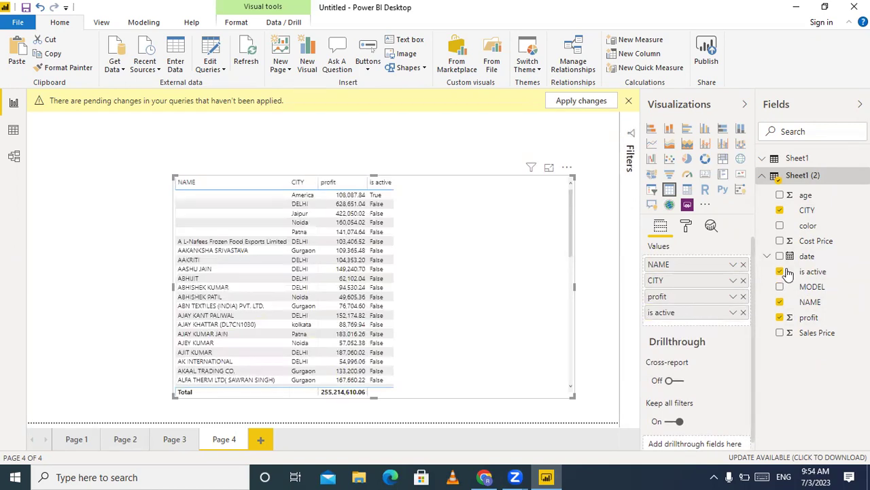
Add the date field between profit and is active, shown as a plain date instead of a date hierarchy.
left_click_drag(806, 257, 701, 305)
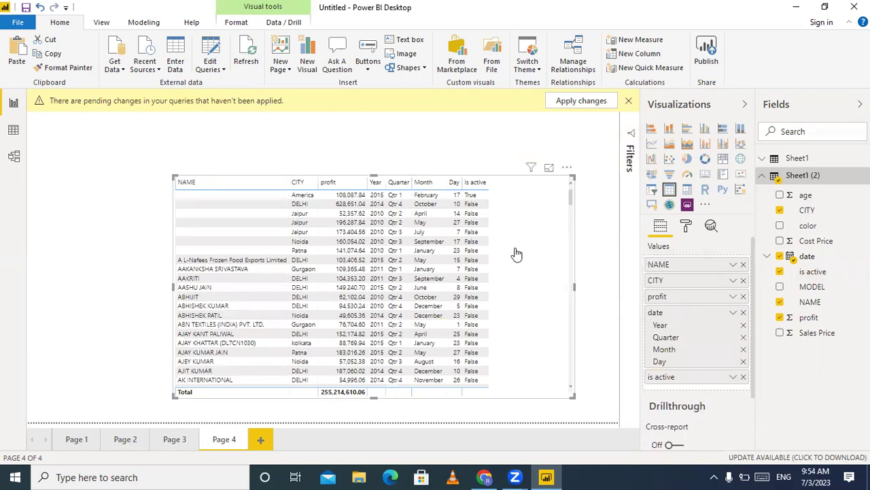
left_click(733, 317)
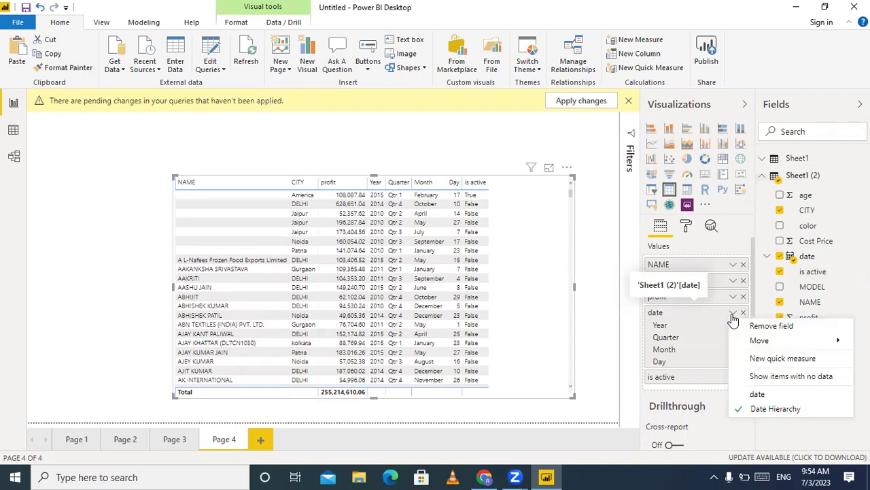
left_click(740, 394)
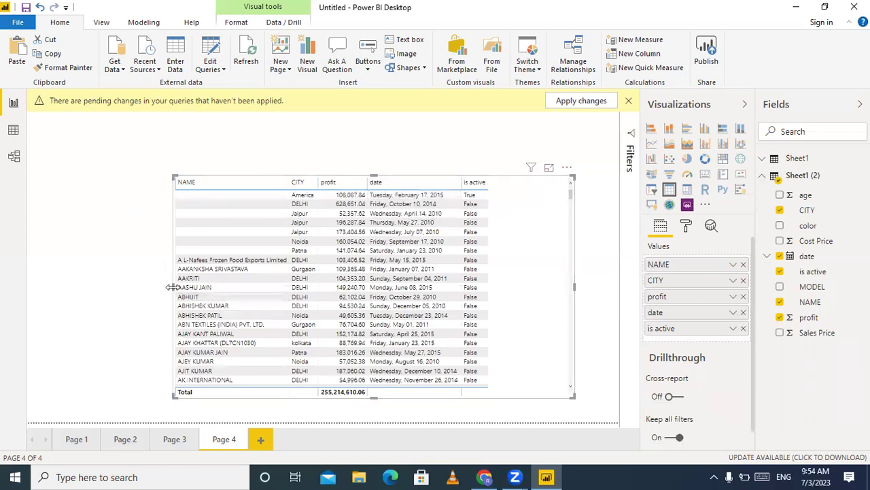
Narrow the table visual from its left edge and turn on its border.
left_click_drag(174, 287, 252, 298)
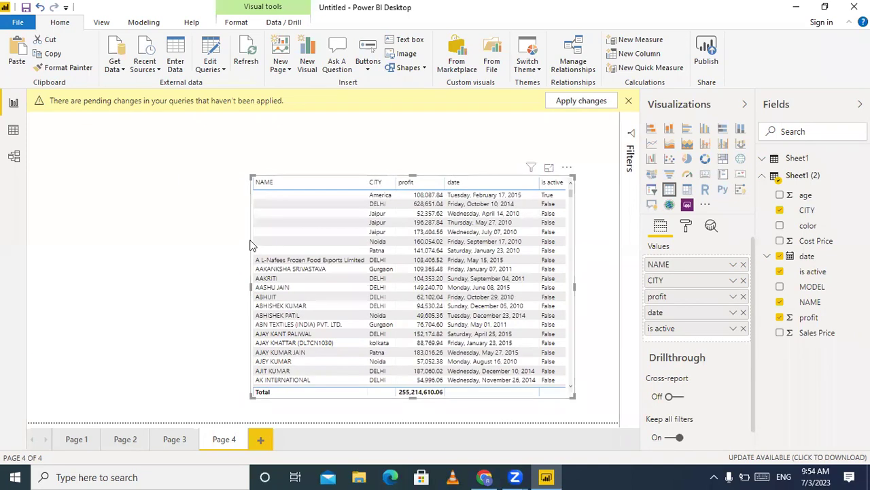
left_click(685, 226)
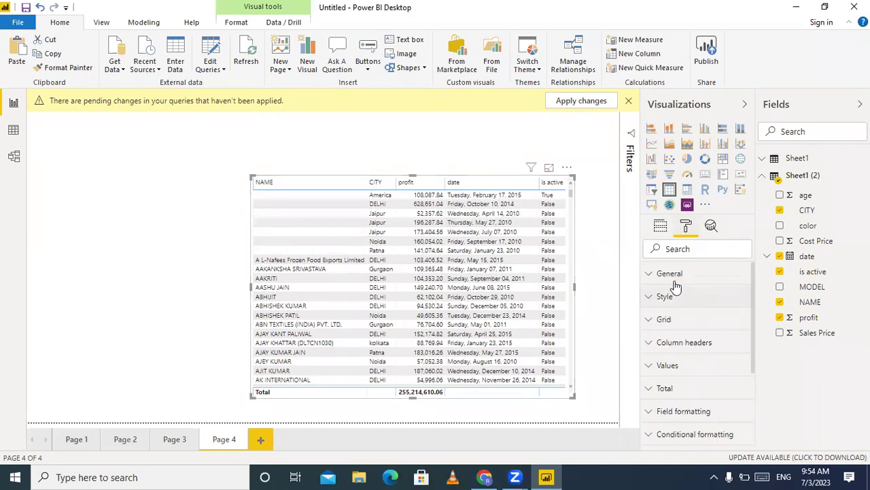
scroll(693, 347, "down", 3)
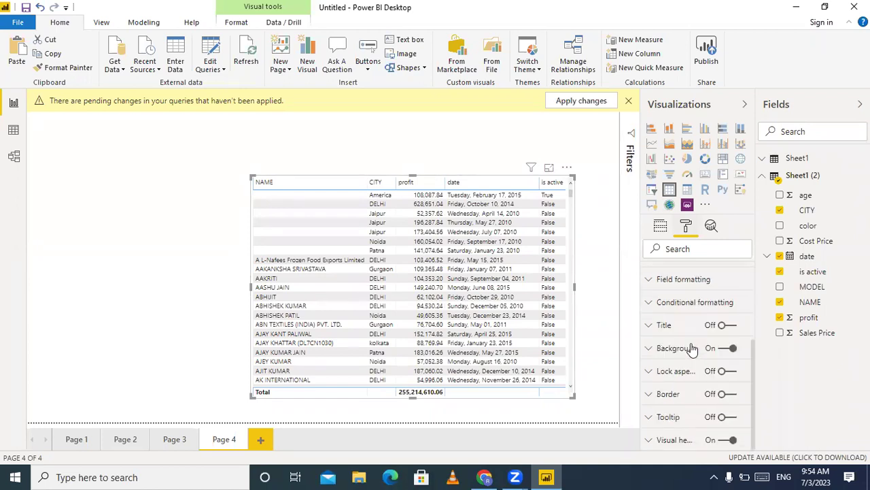
left_click(736, 396)
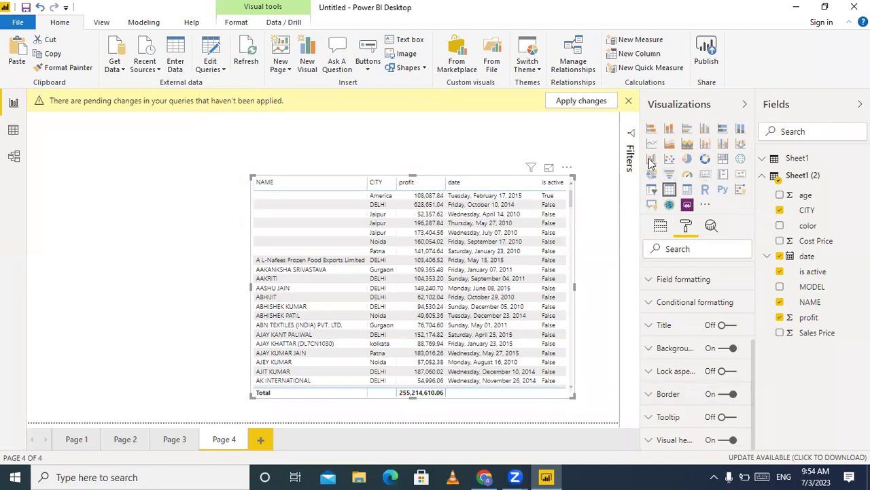
Insert an empty card visual and place it in the free space left of the table.
left_click(705, 175)
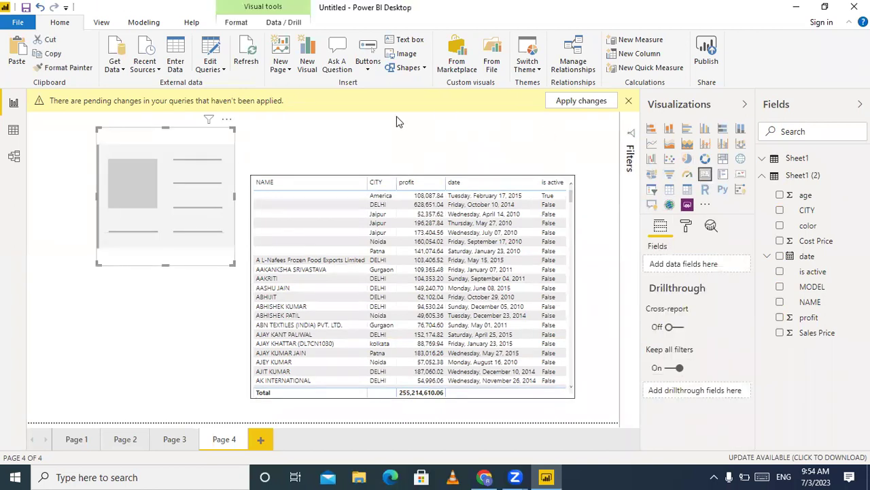
left_click_drag(179, 141, 124, 163)
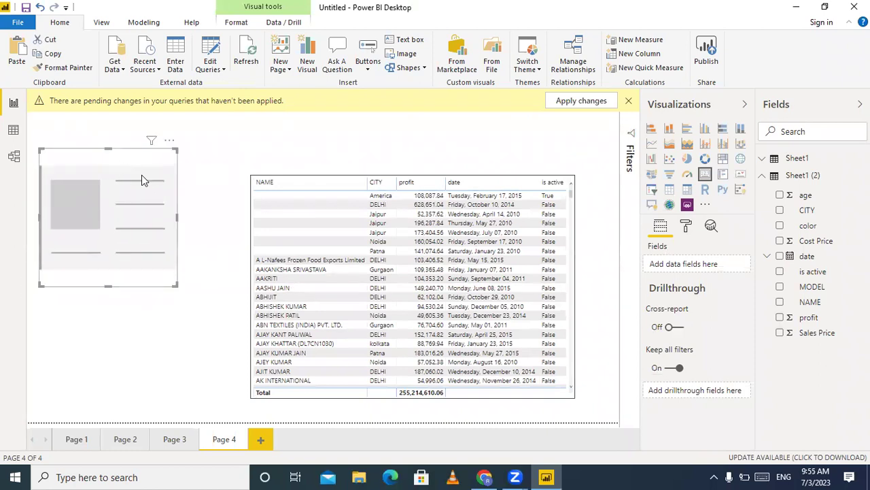
Create a new measure in the Sheet1 (2) table and name it count.
right_click(797, 180)
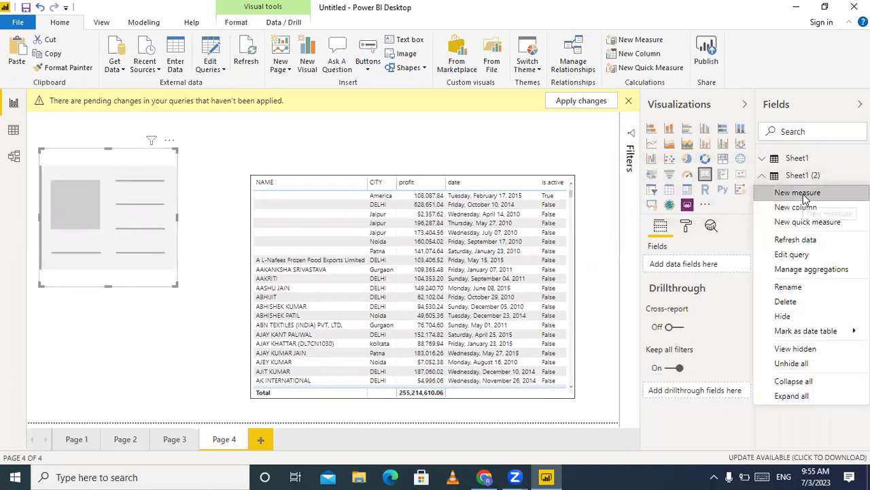
left_click(804, 194)
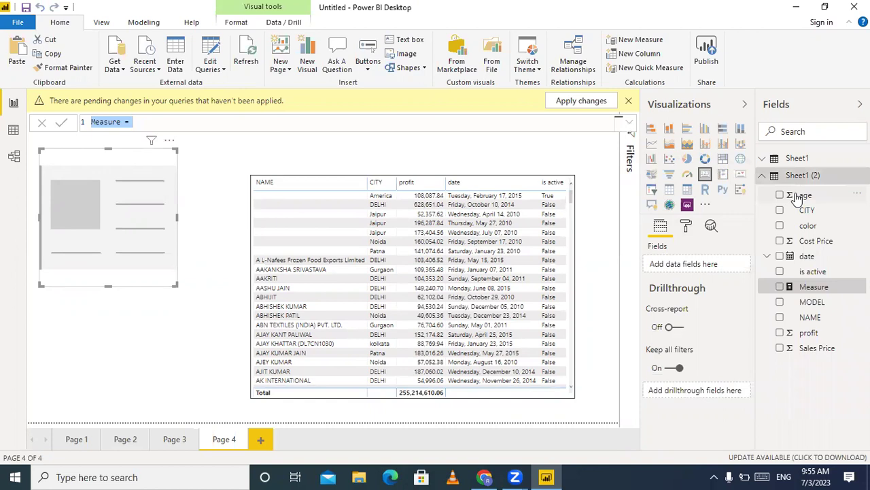
double_click(121, 121)
key("BackSpace")
type("count = ")
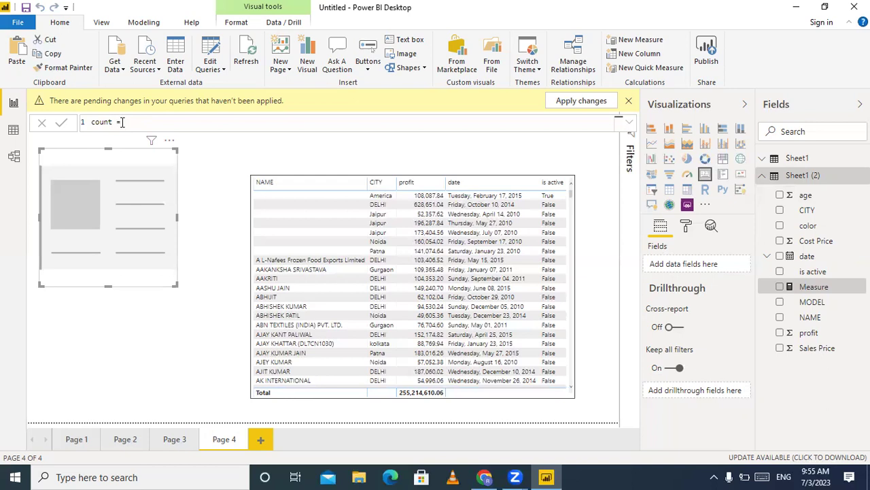
Define the measure as count('Sheet1 (2)'[NAME]) and show it in the empty card.
type("count(")
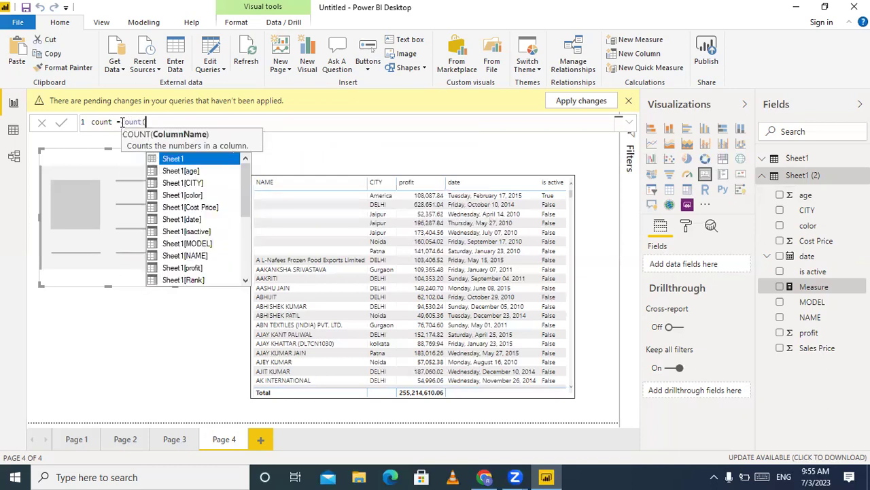
key("Down")
key("Down")
key("Down")
key("Down")
key("Down")
key("Down")
key("Down")
key("Down")
key("Down")
key("Down")
key("Down")
key("Down")
key("Down")
key("Down")
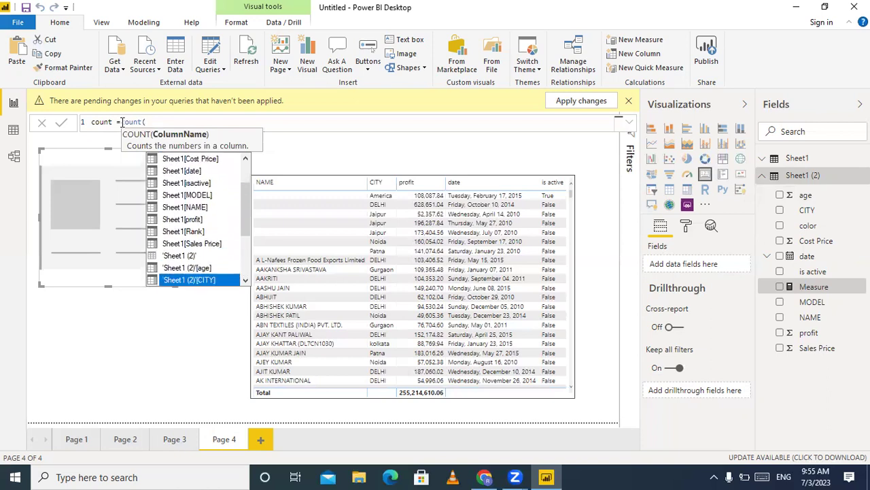
key("Down")
key("Down")
key("Down")
key("Down")
key("Down")
key("Down")
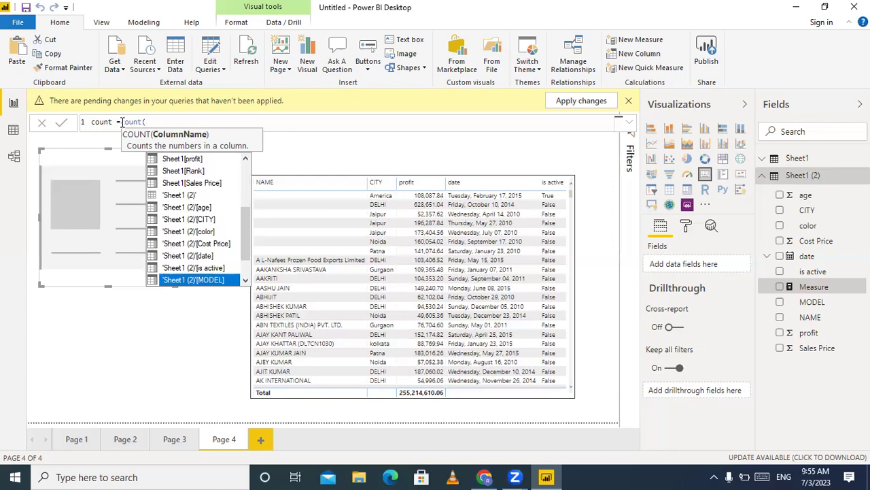
key("Tab")
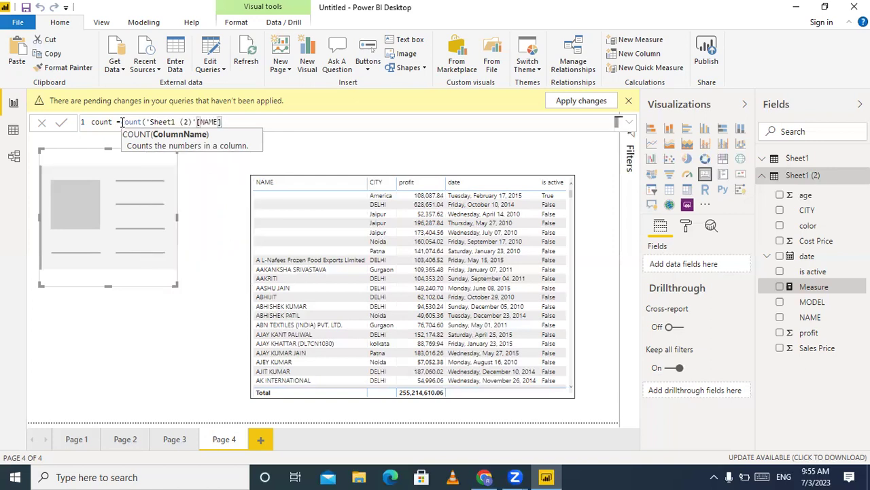
type(")")
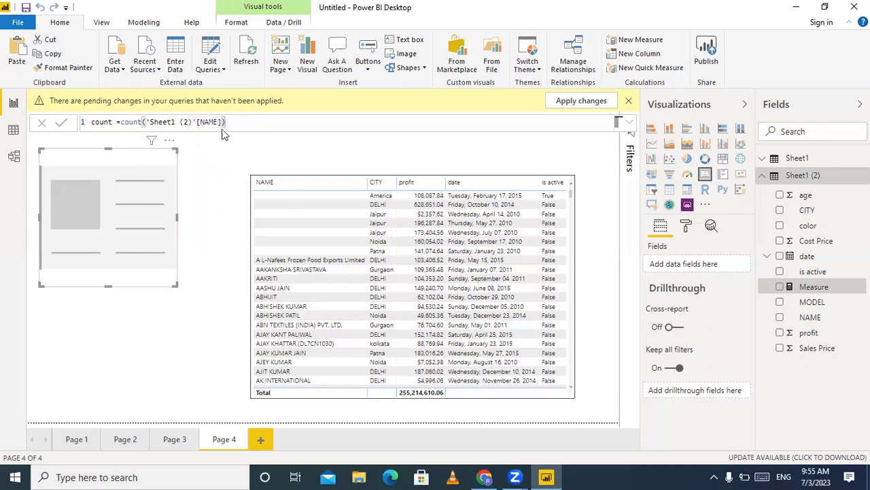
left_click(60, 124)
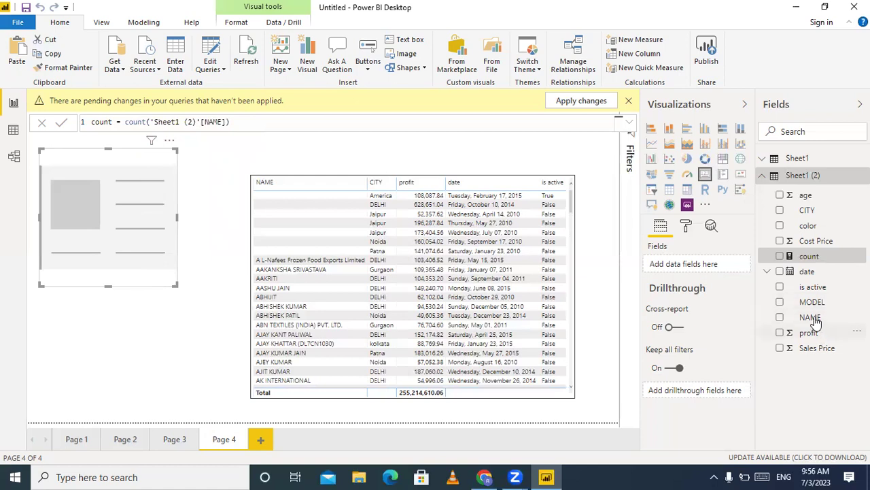
left_click_drag(809, 257, 691, 267)
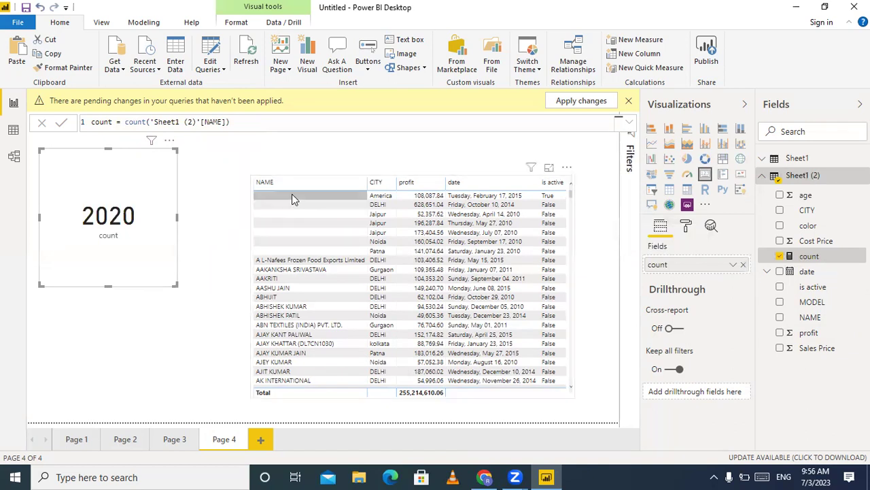
mouse_move(131, 231)
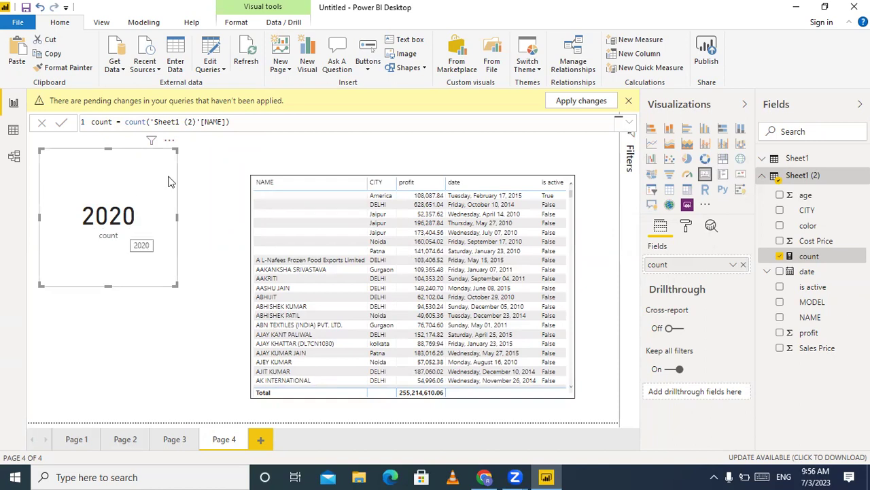
Redefine the count measure as count('Sheet1 (2)'[CITY]).
left_click(227, 123)
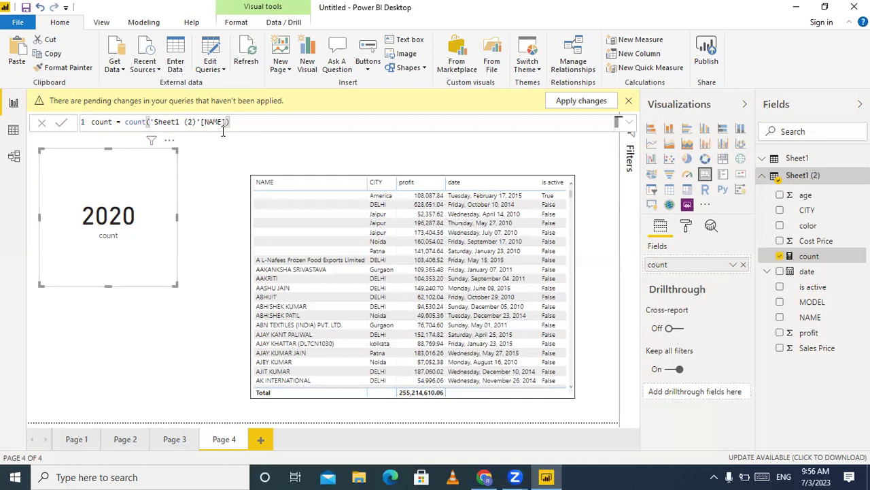
key("BackSpace")
key("BackSpace")
key("BackSpace")
key("BackSpace")
key("BackSpace")
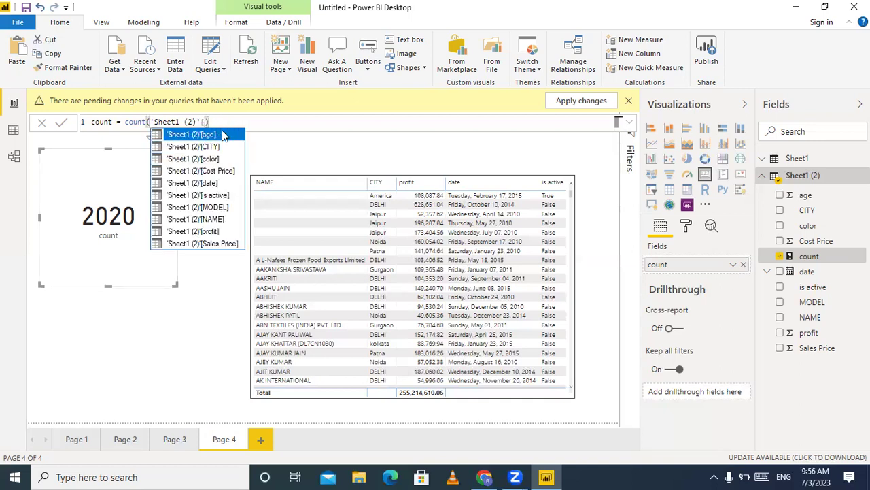
key("Down")
key("Tab")
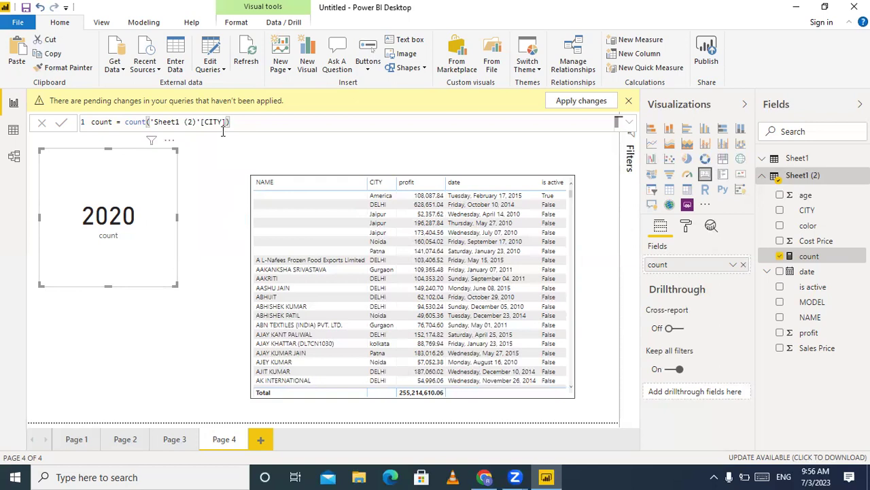
left_click(64, 125)
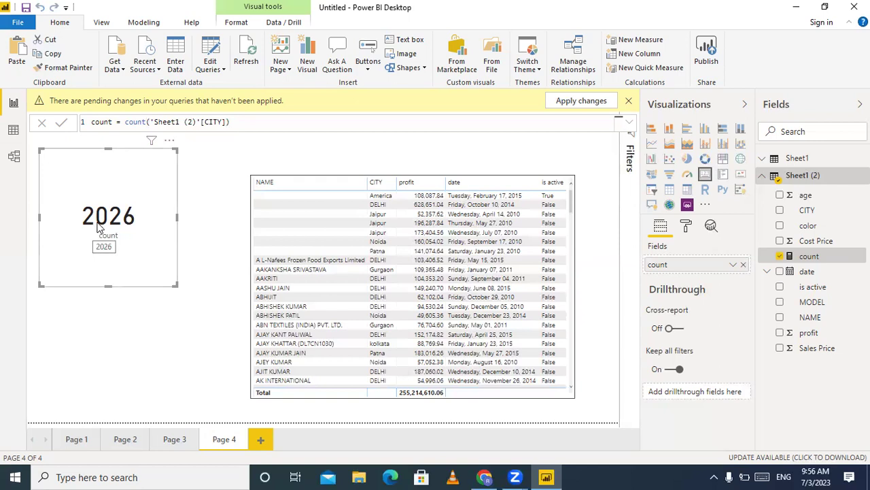
Change the column counted by the measure to 'Sheet1 (2)'[date].
left_click(229, 123)
key("BackSpace")
key("BackSpace")
key("BackSpace")
key("BackSpace")
key("BackSpace")
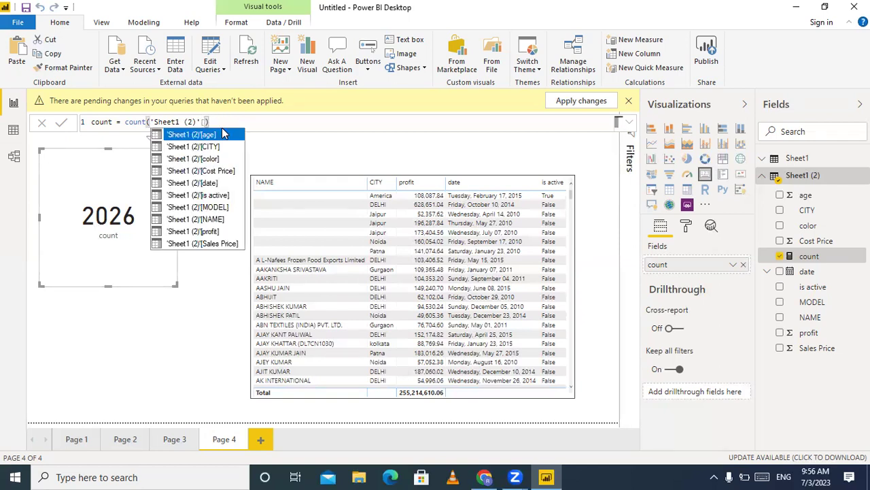
key("Down")
key("Down")
key("Down")
key("Down")
key("Down")
key("Down")
key("Down")
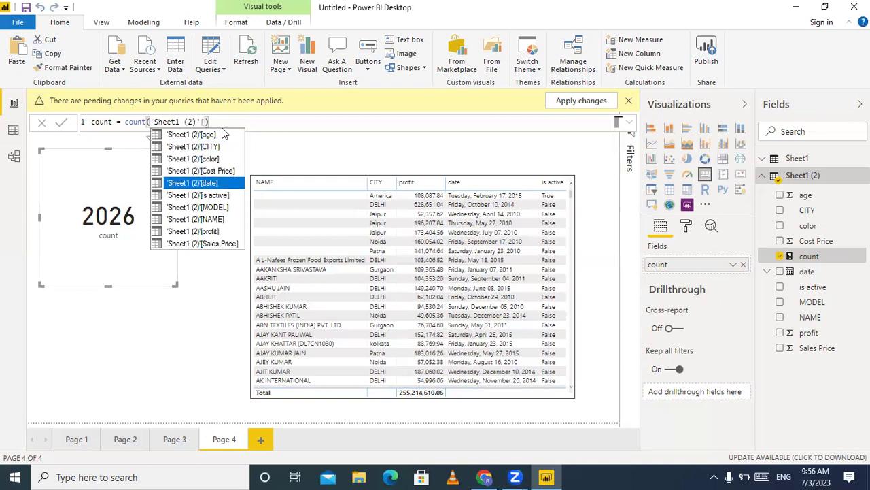
key("Down")
key("Down")
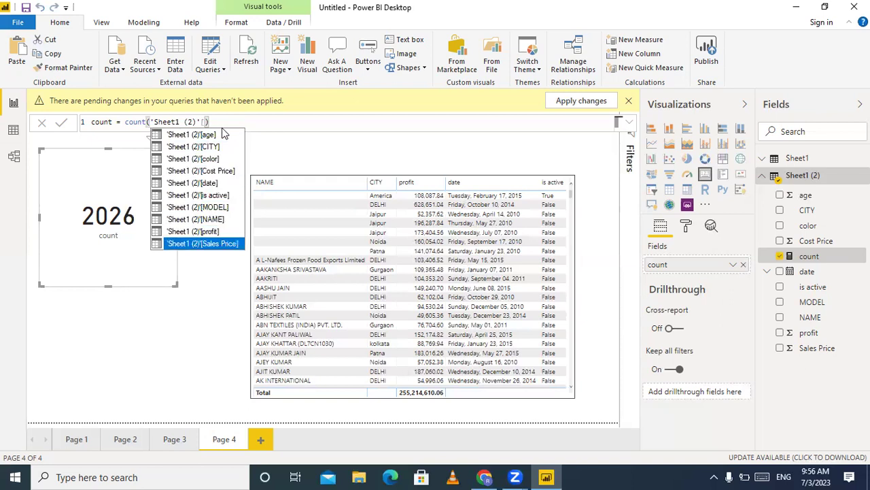
key("Up")
key("Up")
key("Up")
key("Up")
key("Up")
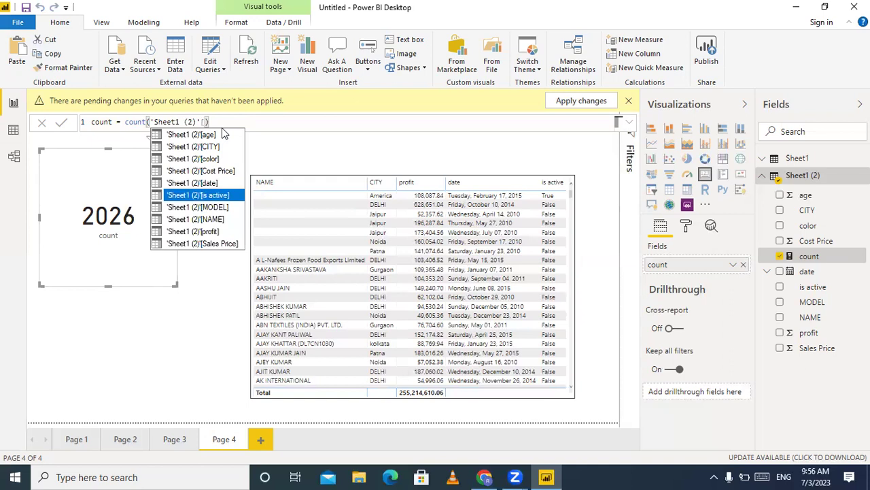
key("Tab")
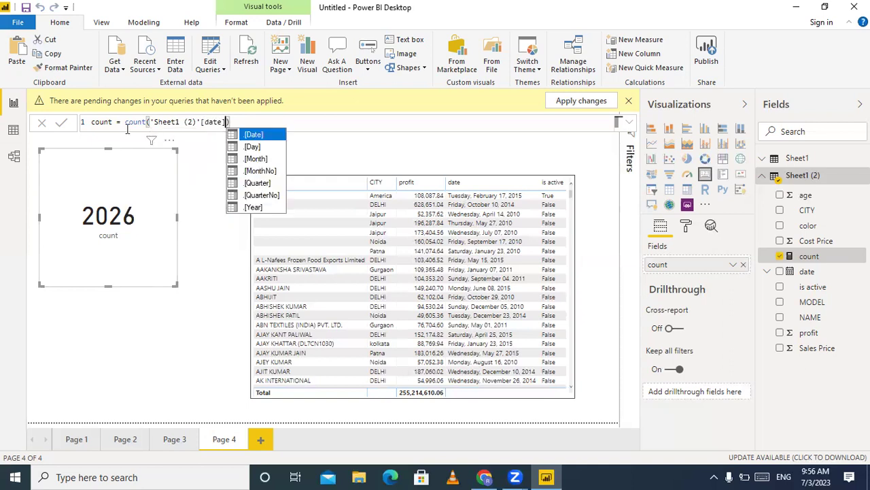
left_click(60, 123)
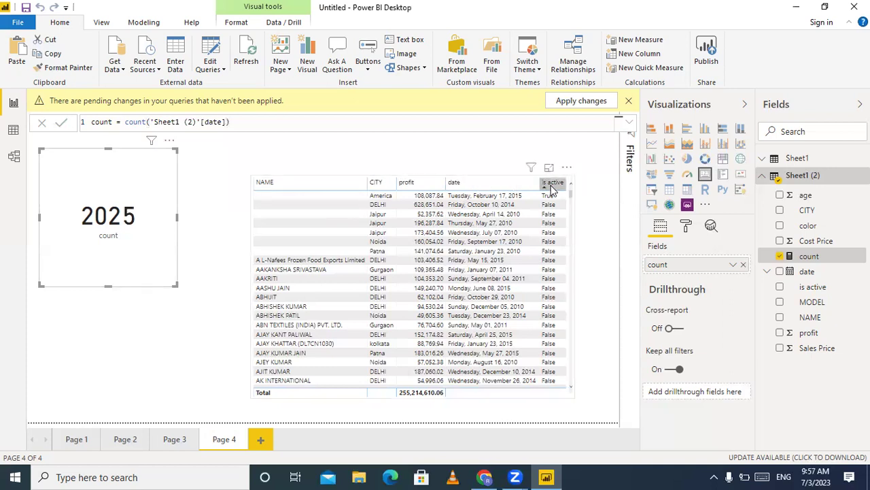
Try to count the 'Sheet1 (2)'[is active] column with the measure and check the error details of the card.
left_click(226, 121)
key("BackSpace")
key("BackSpace")
key("BackSpace")
key("BackSpace")
key("BackSpace")
key("BackSpace")
type("is")
key("Tab")
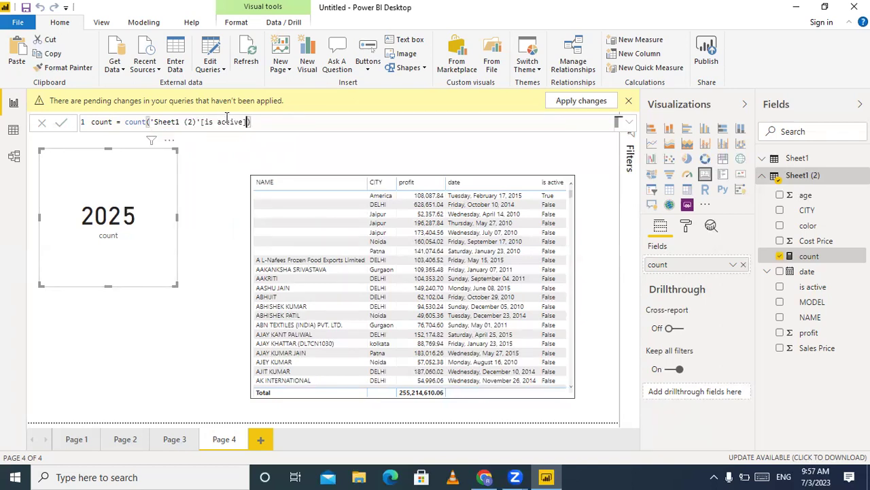
left_click(63, 124)
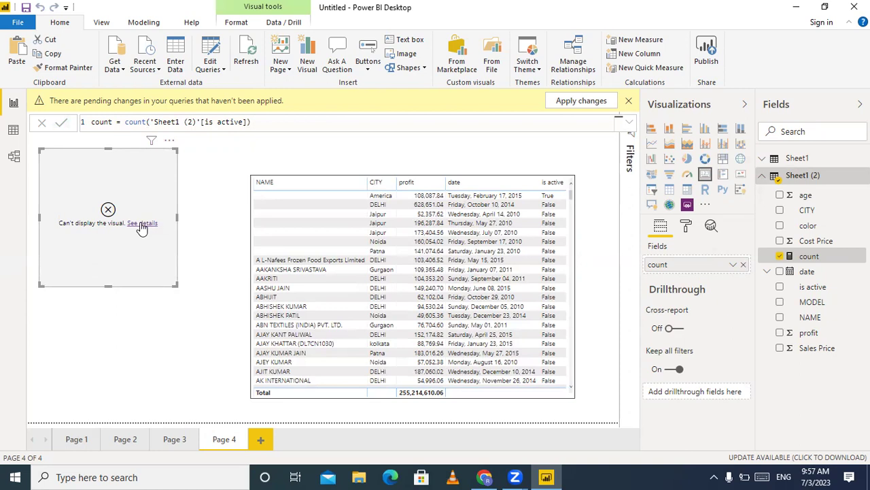
left_click(142, 225)
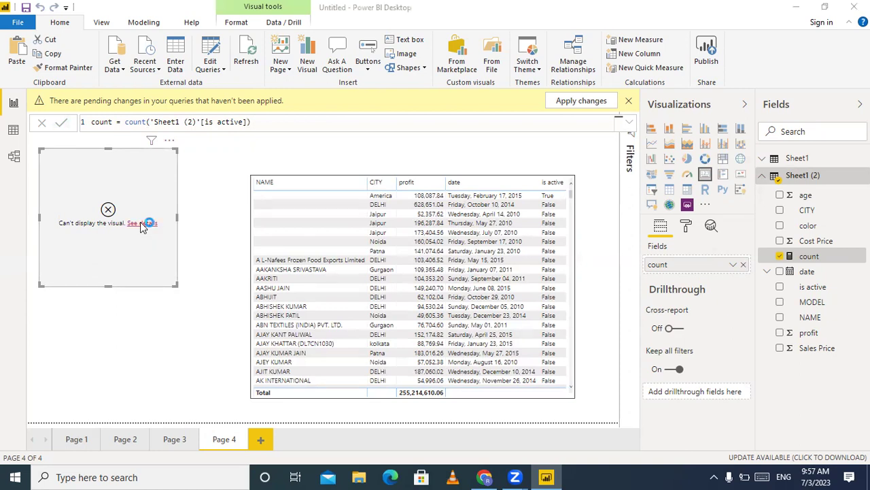
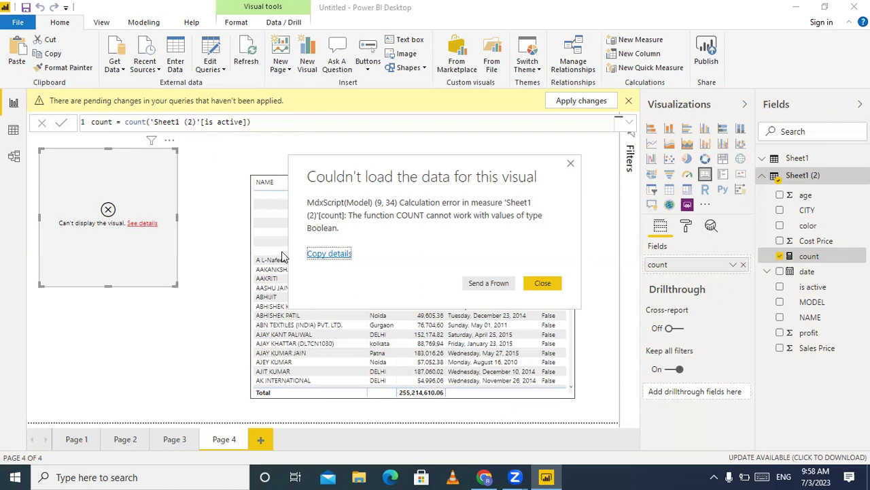
left_click(571, 165)
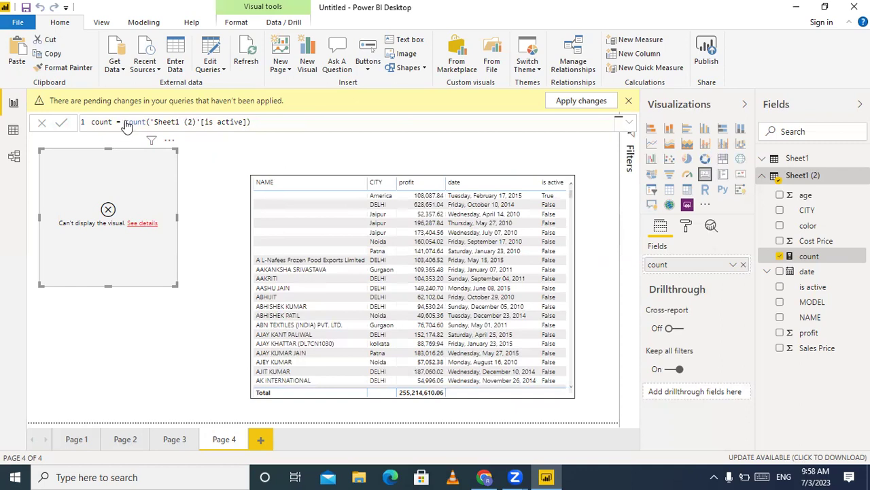
Replace the count function with counta in the measure on the is active column.
left_click(144, 122)
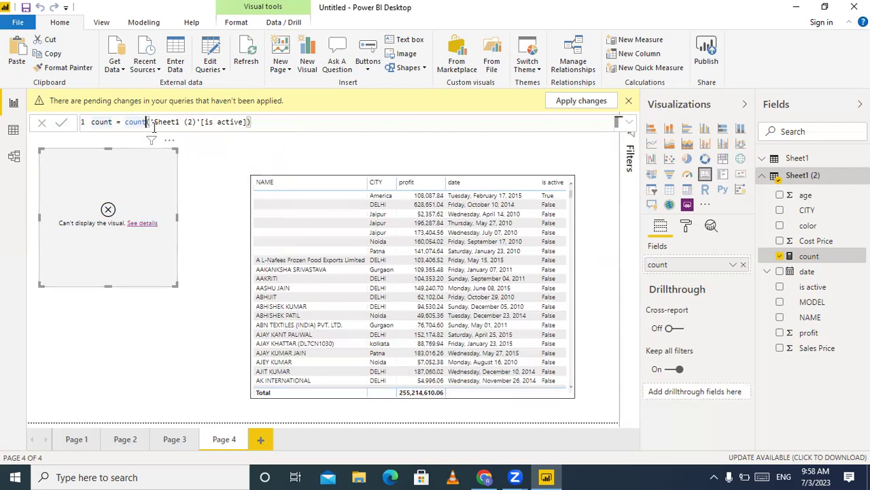
type("a")
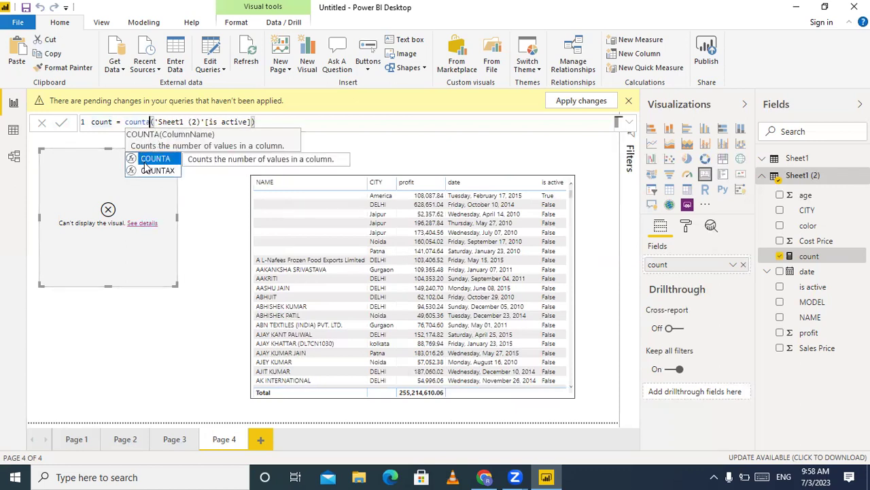
left_click(62, 124)
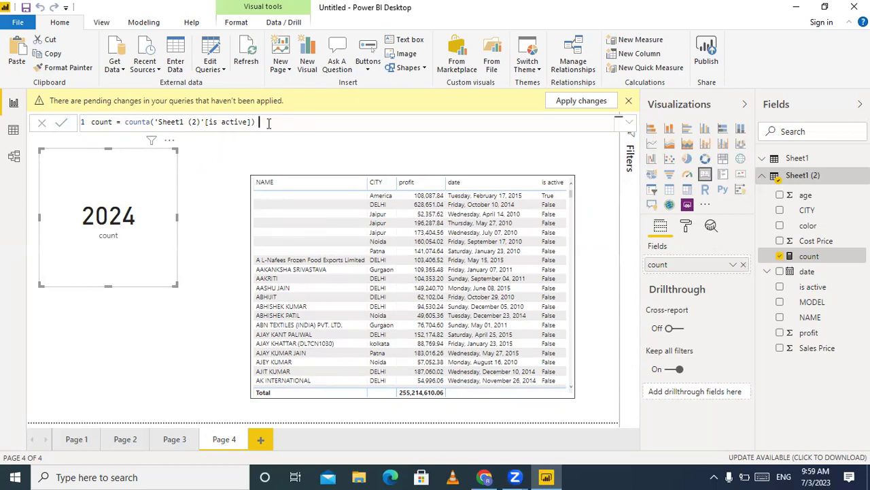
Clear the counta expression from the count measure and start it with the DISTINCTCOUNT function instead.
key("BackSpace")
key("BackSpace")
key("BackSpace")
key("BackSpace")
key("BackSpace")
key("BackSpace")
key("BackSpace")
key("BackSpace")
key("BackSpace")
key("BackSpace")
key("BackSpace")
key("BackSpace")
key("BackSpace")
key("BackSpace")
key("BackSpace")
key("BackSpace")
key("BackSpace")
key("BackSpace")
key("BackSpace")
key("BackSpace")
key("BackSpace")
key("BackSpace")
key("BackSpace")
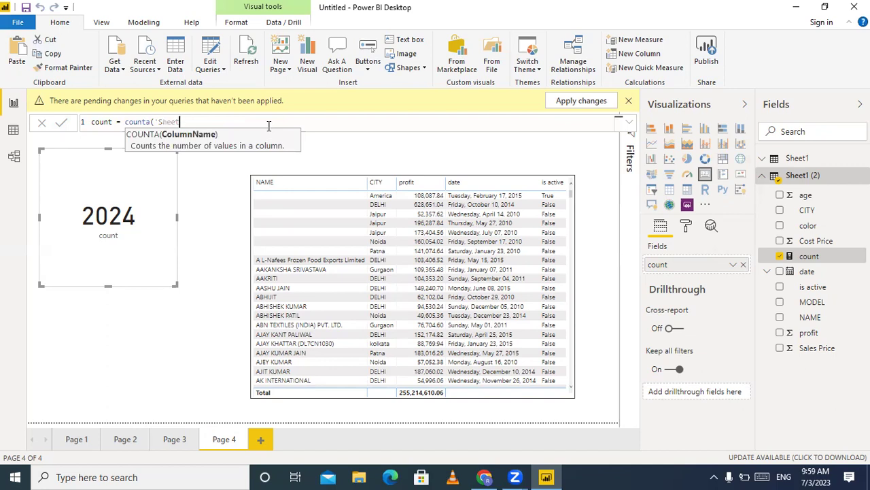
key("BackSpace")
key("BackSpace")
key("BackSpace")
key("BackSpace")
key("BackSpace")
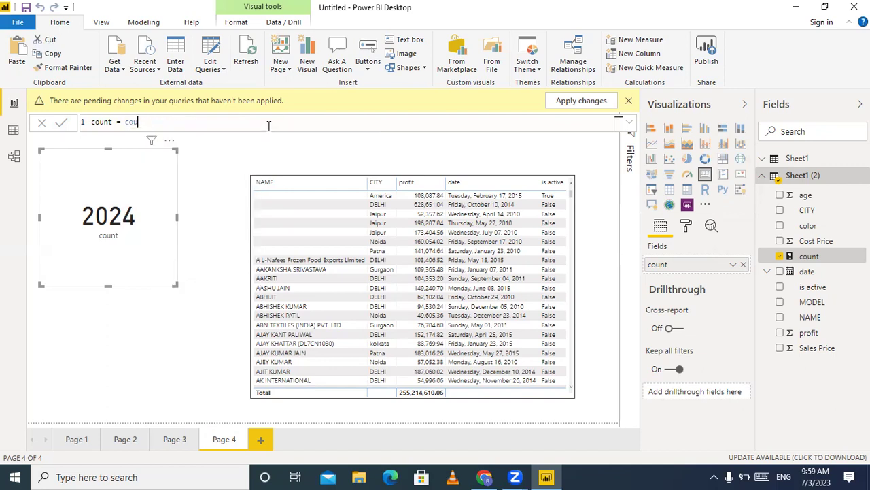
type("dis")
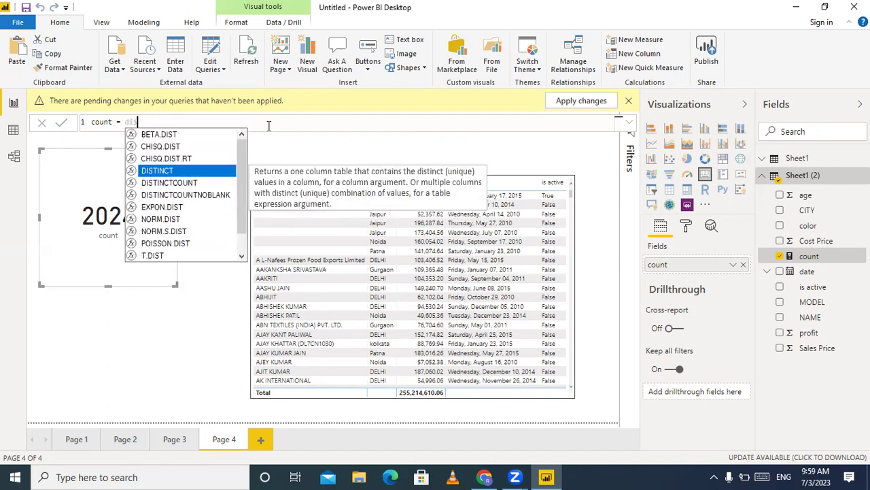
key("Down")
key("Tab")
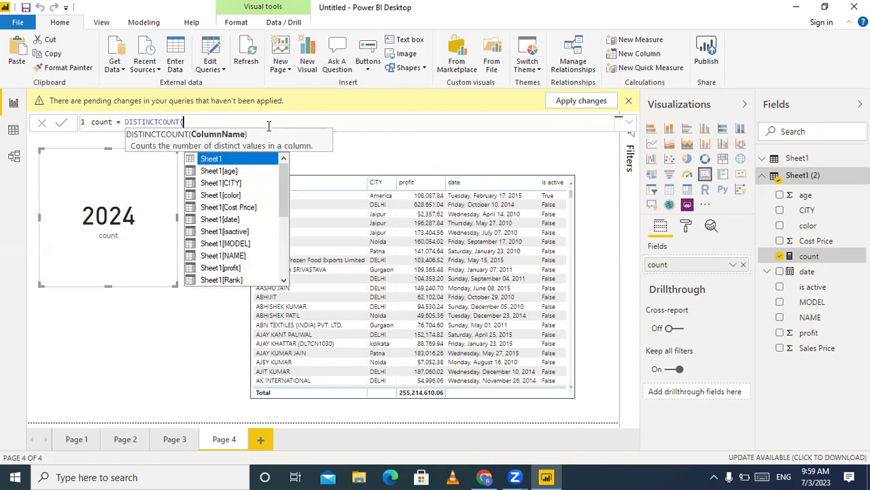
Complete the measure as DISTINCTCOUNT('Sheet1 (2)'[CITY]) and apply it.
type("city")
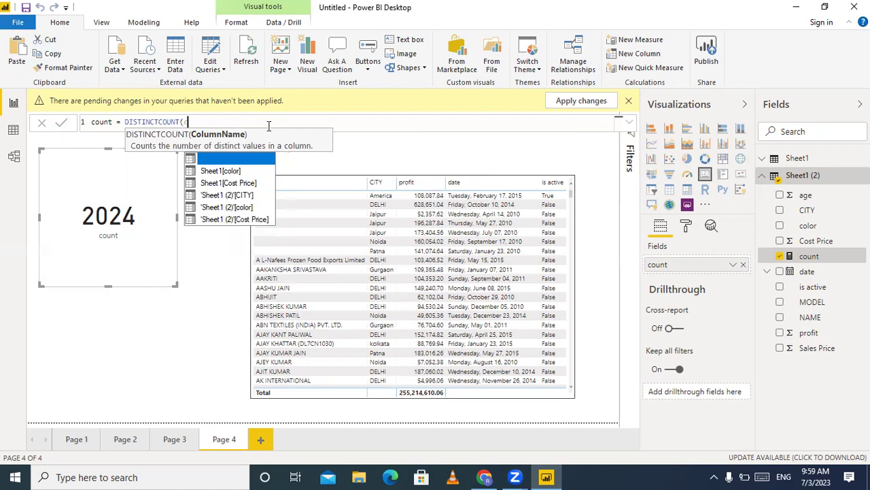
key("Tab")
key("BackSpace")
key("BackSpace")
key("BackSpace")
key("BackSpace")
key("BackSpace")
key("BackSpace")
key("BackSpace")
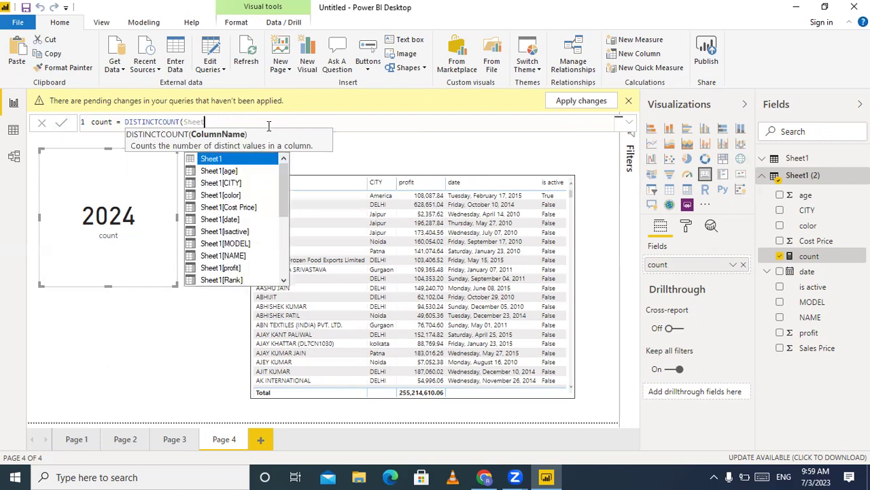
key("Down")
key("Down")
key("Down")
key("Down")
key("Down")
key("Down")
key("Down")
key("Down")
key("Down")
key("Down")
key("Down")
key("Down")
key("Down")
key("Down")
key("Down")
key("Down")
key("Down")
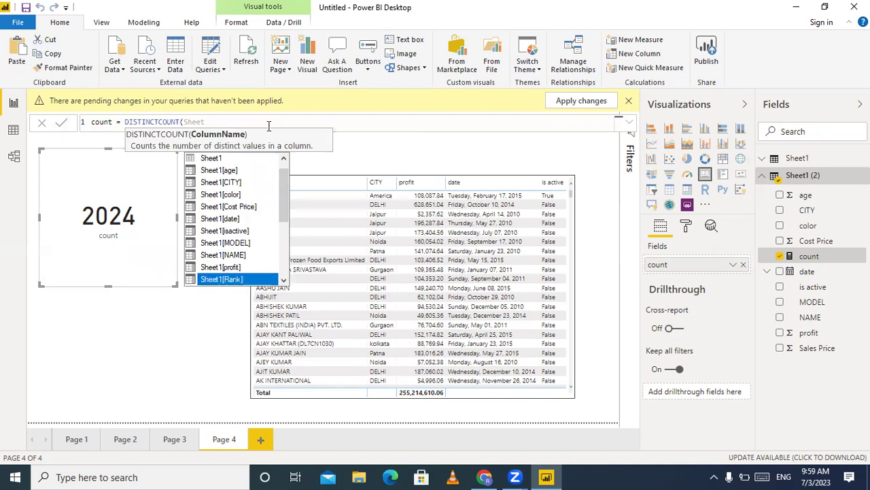
key("Up")
key("Up")
key("Up")
key("Up")
key("Down")
key("Tab")
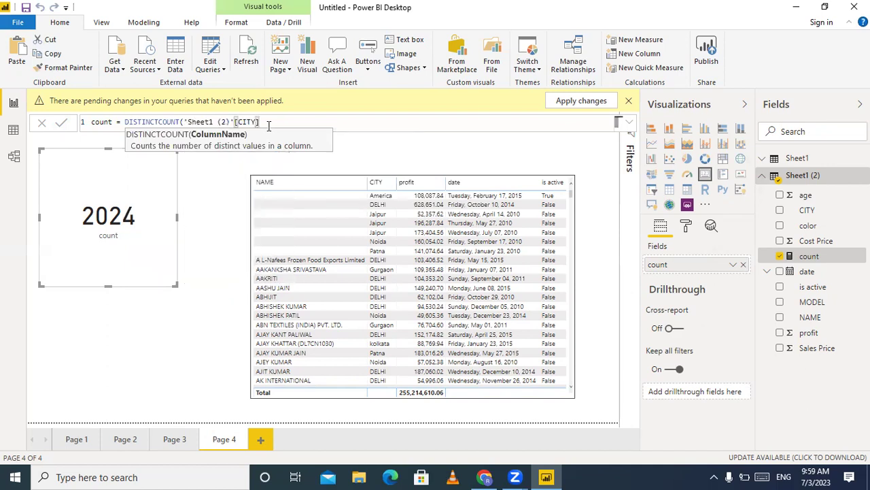
type(")")
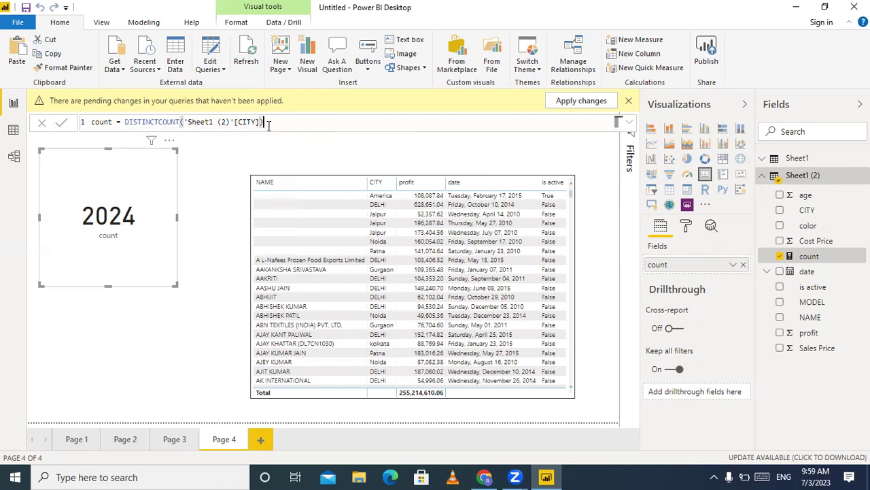
left_click(61, 123)
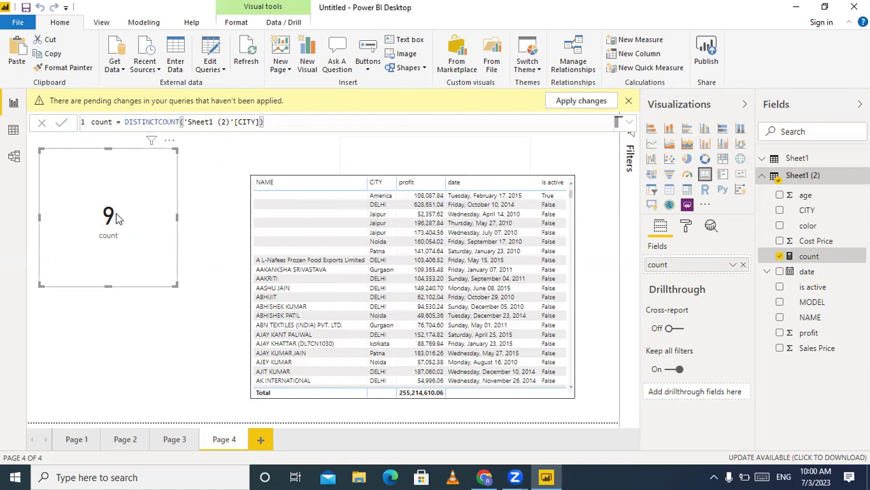
Add a new report page and insert an enlarged table visual in its lower right area.
left_click(264, 441)
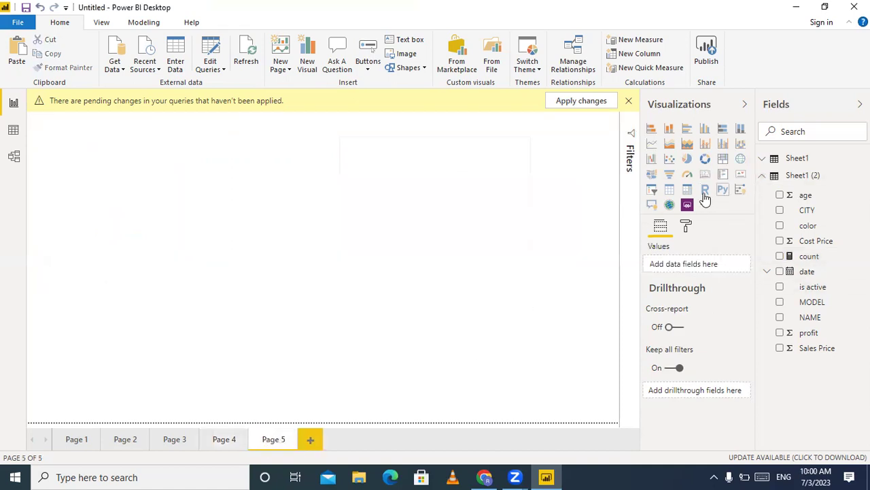
left_click(671, 191)
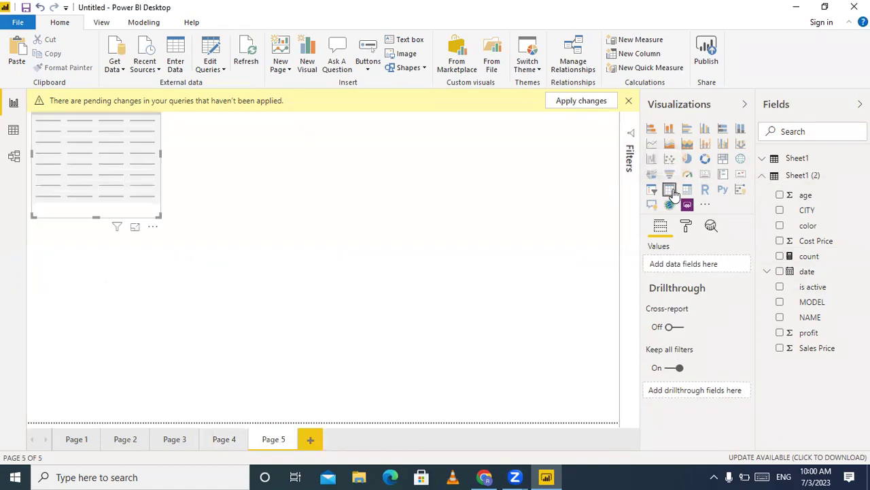
left_click_drag(142, 233, 276, 397)
left_click_drag(340, 295, 577, 302)
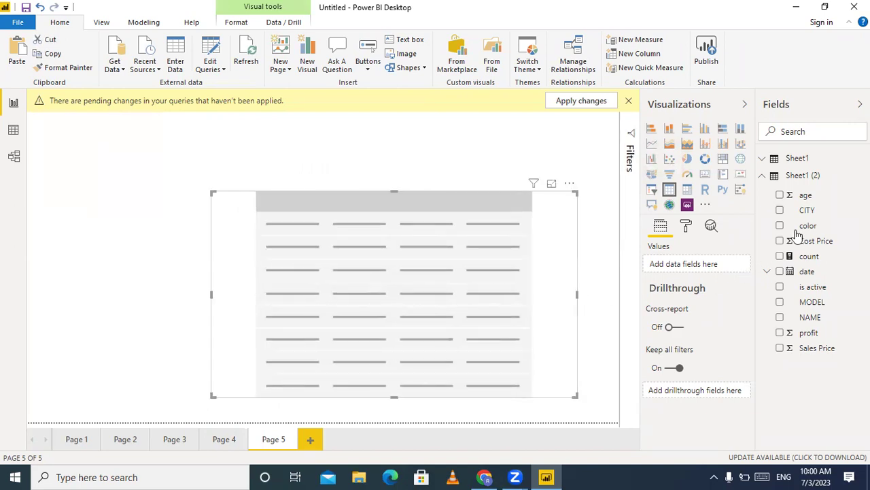
Add the CITY field of Sheet1 (2) to the table visual's values.
left_click_drag(809, 214, 703, 268)
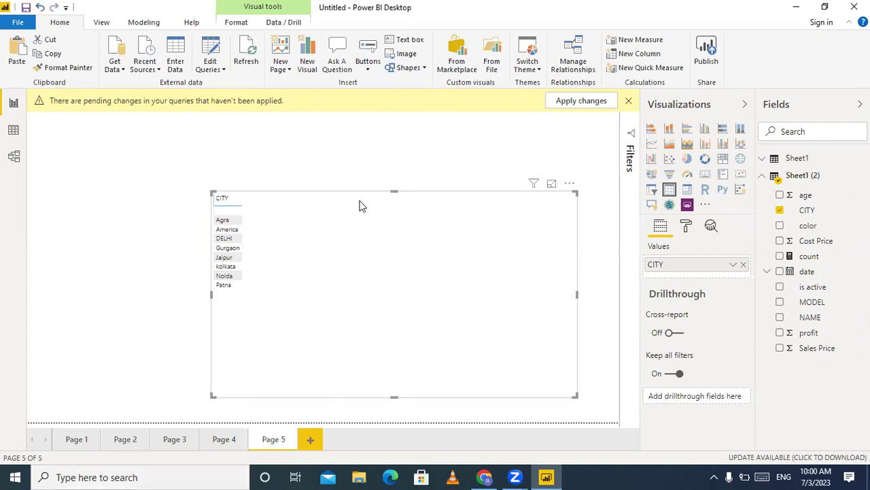
left_click(305, 164)
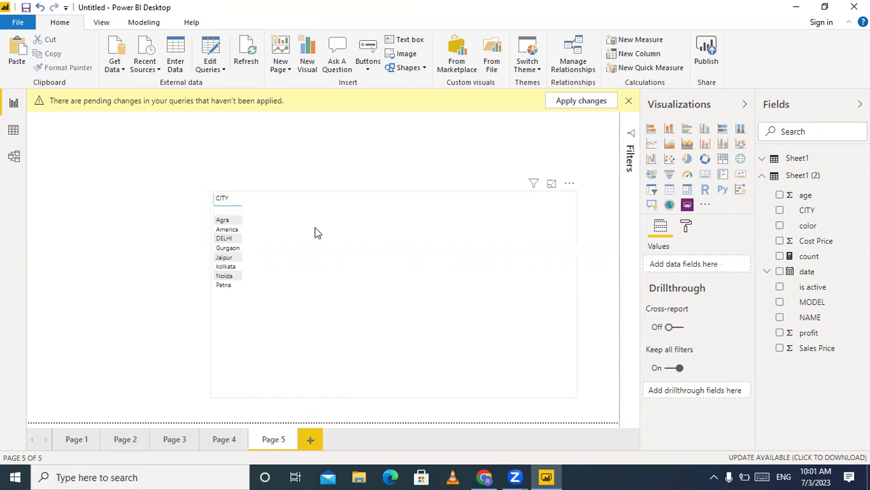
left_click(315, 232)
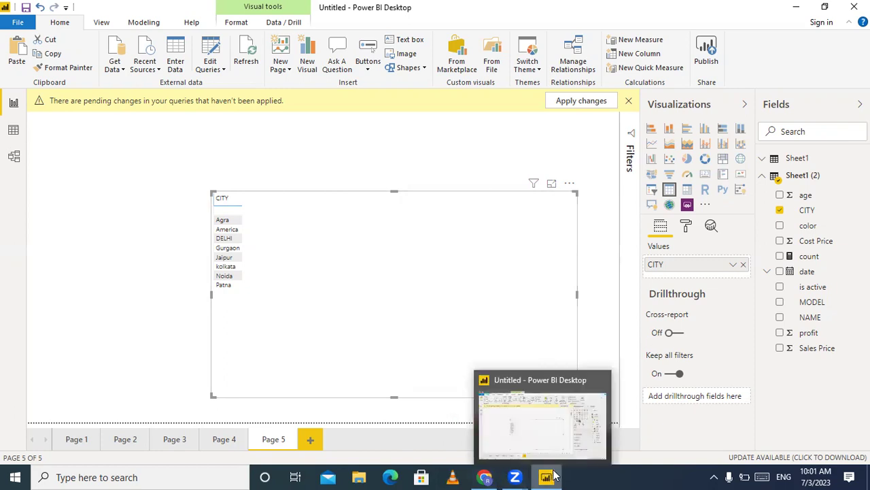
Show the data rows of the Sheet1 (2) table.
left_click(15, 135)
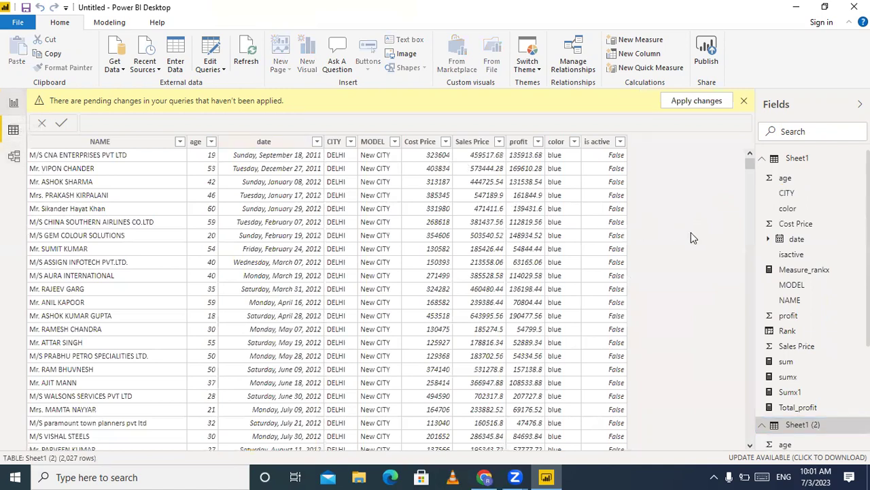
Return to Page 4 of the report and dismiss the pending-changes notice.
left_click(14, 103)
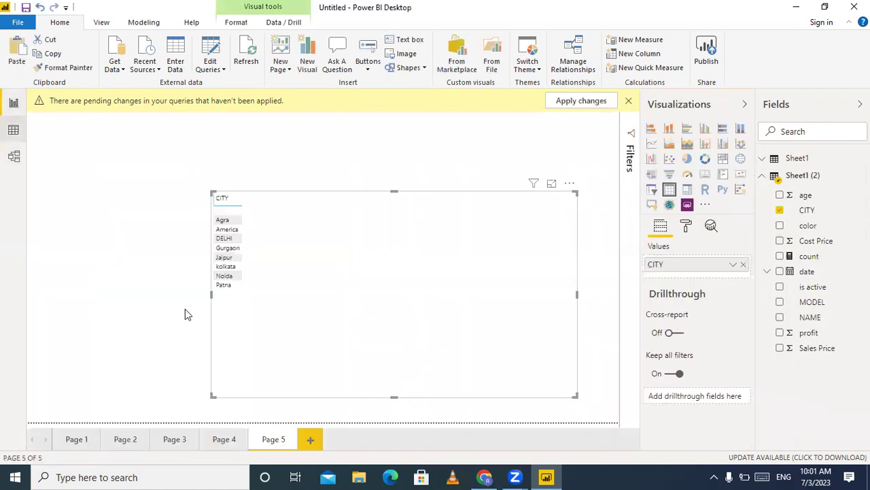
left_click(226, 439)
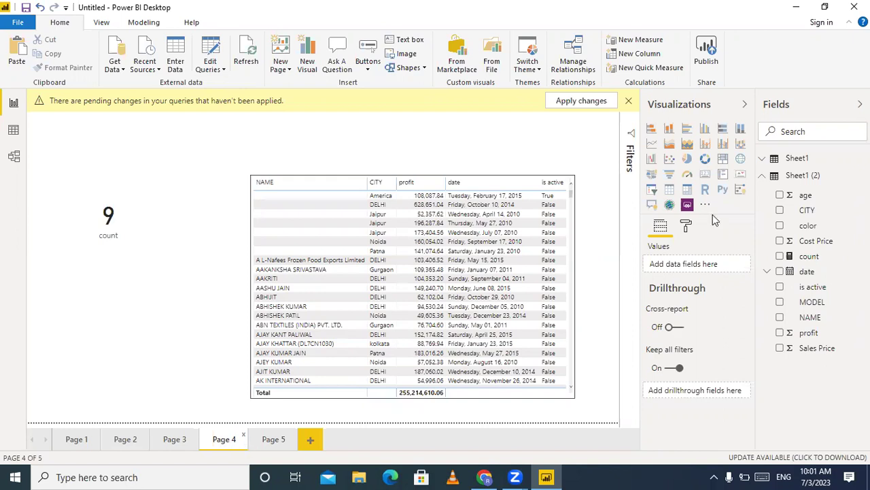
left_click(629, 101)
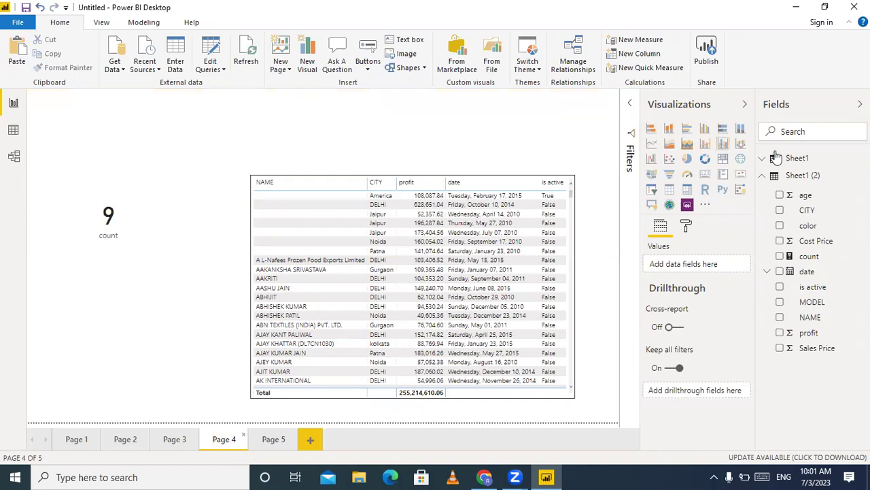
Create a new measure named countx in the Sheet1 (2) table and start its formula with countx(.
right_click(797, 179)
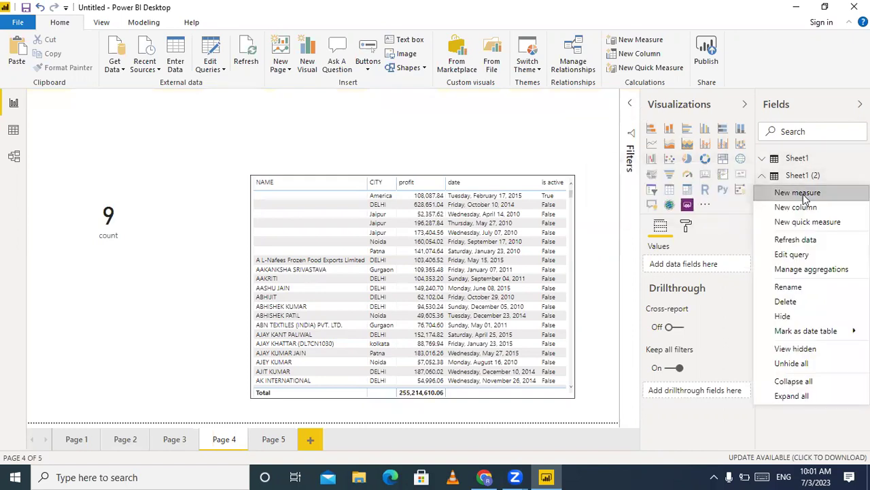
key("Escape")
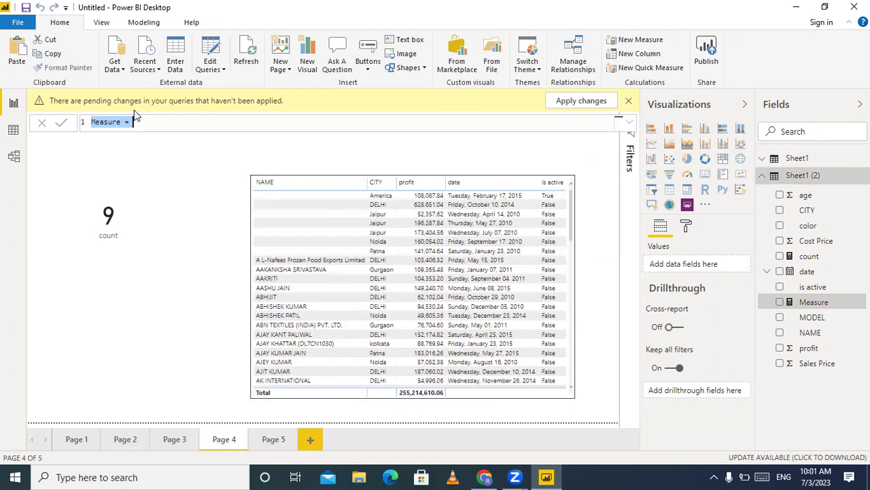
left_click(119, 122)
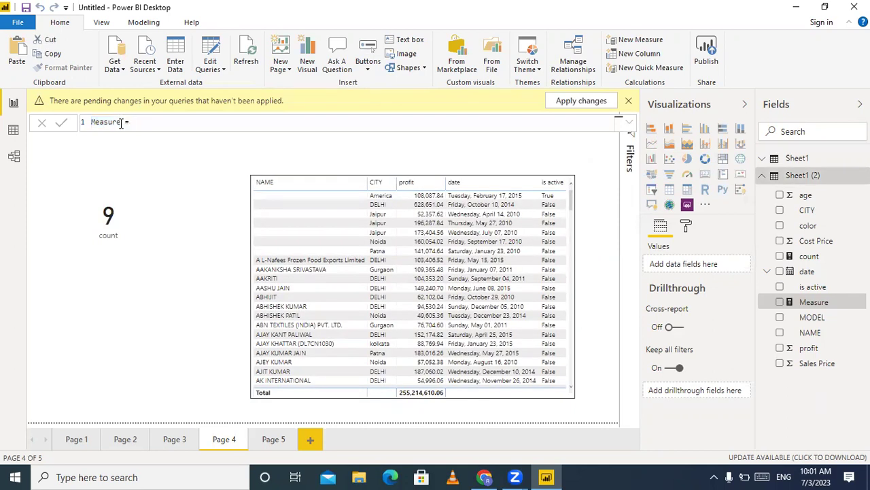
key("BackSpace")
key("BackSpace")
key("BackSpace")
key("BackSpace")
key("BackSpace")
key("BackSpace")
key("BackSpace")
type("countx")
key("End")
type("countx(")
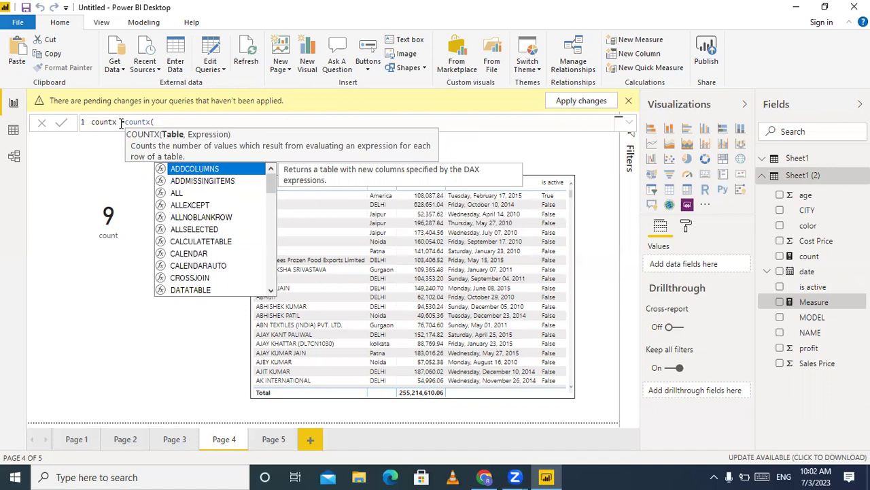
Begin the measure's table argument with a filter function over 'Sheet1 (2)'.
type("filter(")
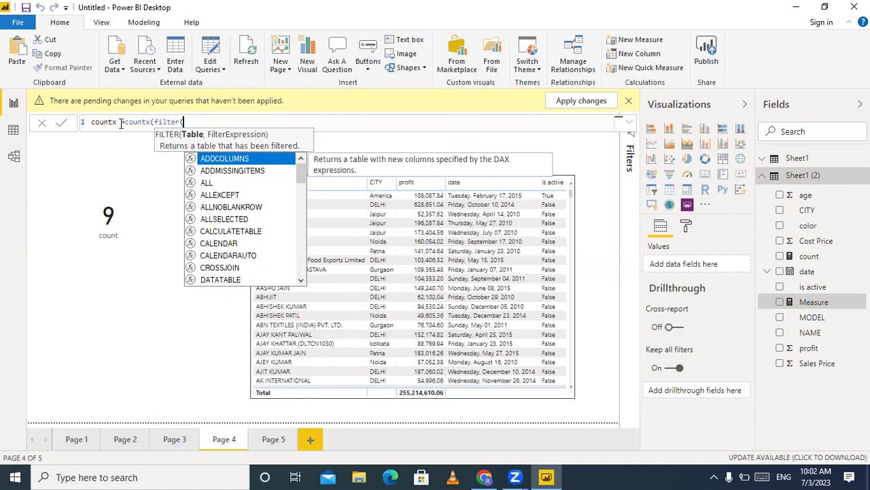
type("sh")
key("Down")
key("Tab")
Set the filter condition to 'Sheet1 (2)'[CITY]="DELHI" and close the filter function.
type(",delhi")
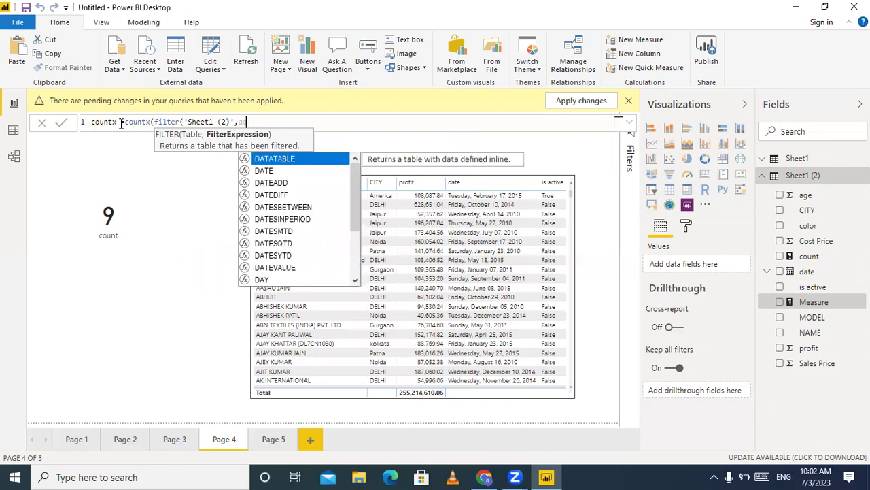
key("BackSpace")
key("BackSpace")
key("BackSpace")
key("BackSpace")
key("BackSpace")
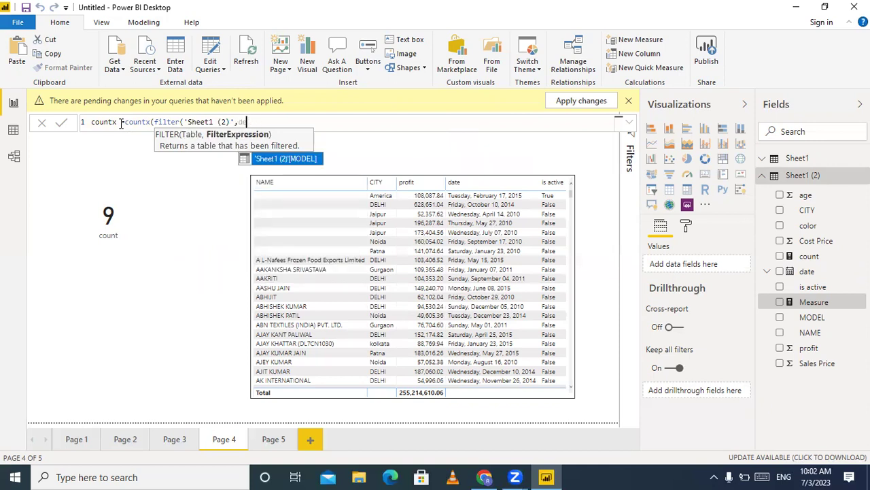
type("cit")
key("Tab")
type("=\"Del")
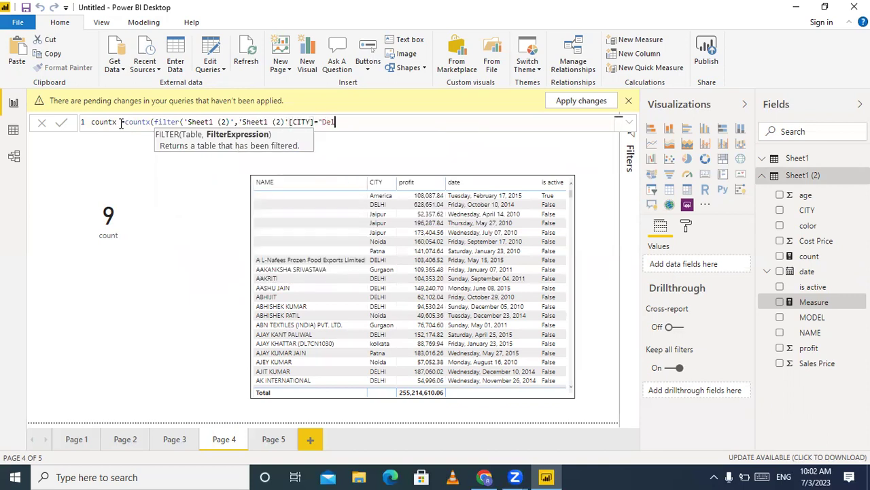
key("BackSpace")
key("BackSpace")
type("ELHI\"),")
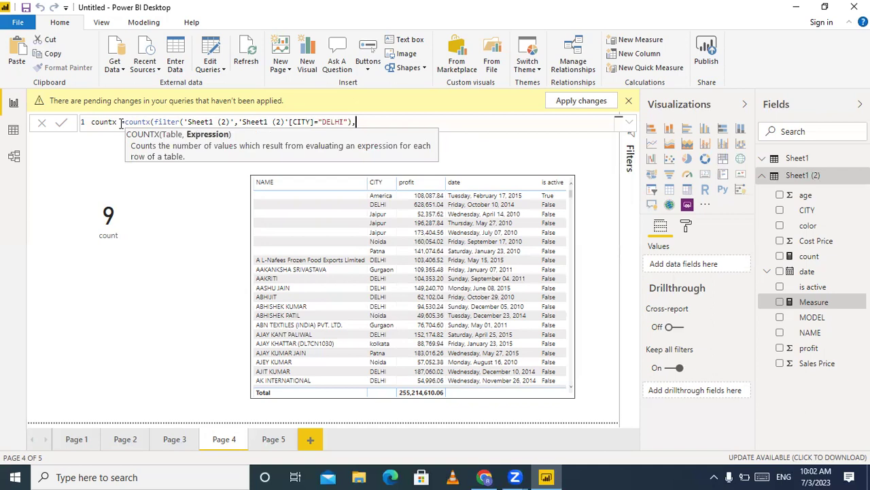
Add 'Sheet1 (2)'[CITY] as the expression to count, close the formula and apply the measure.
type("c")
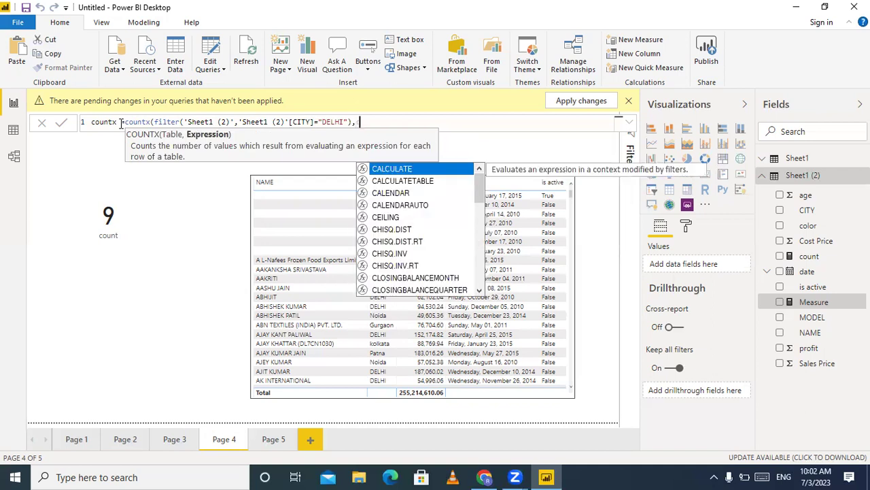
type("it")
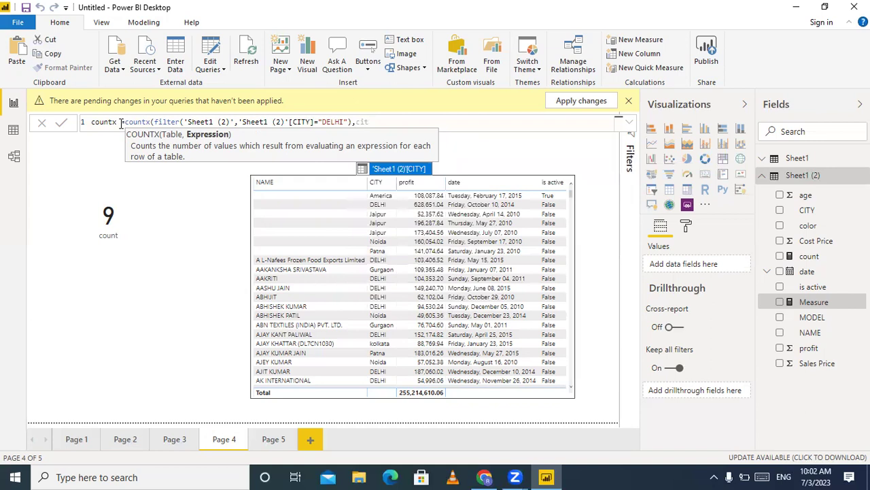
key("Tab")
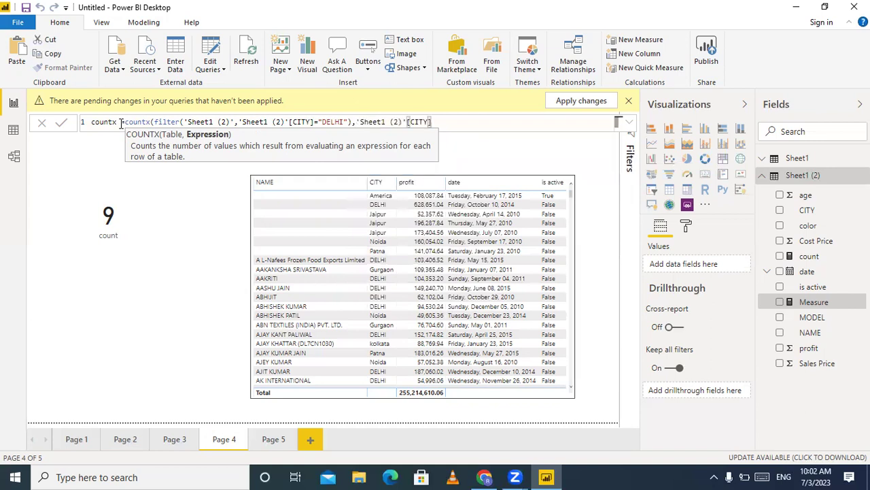
type(")")
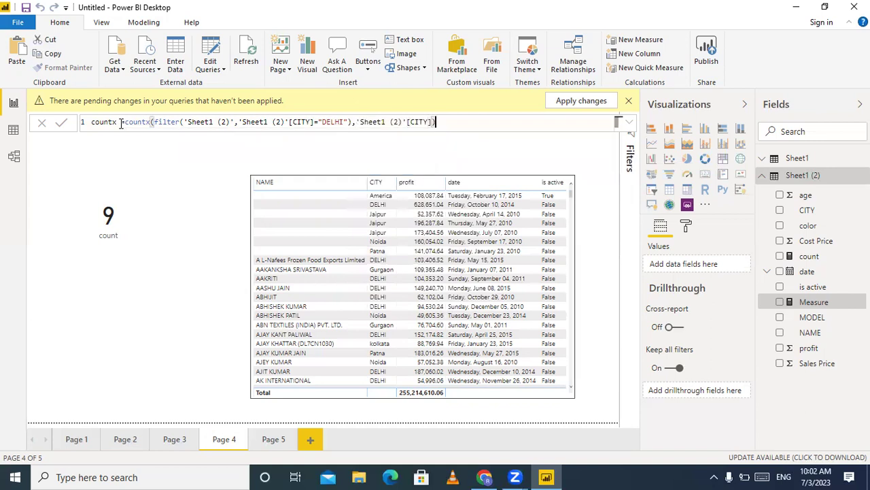
left_click(62, 125)
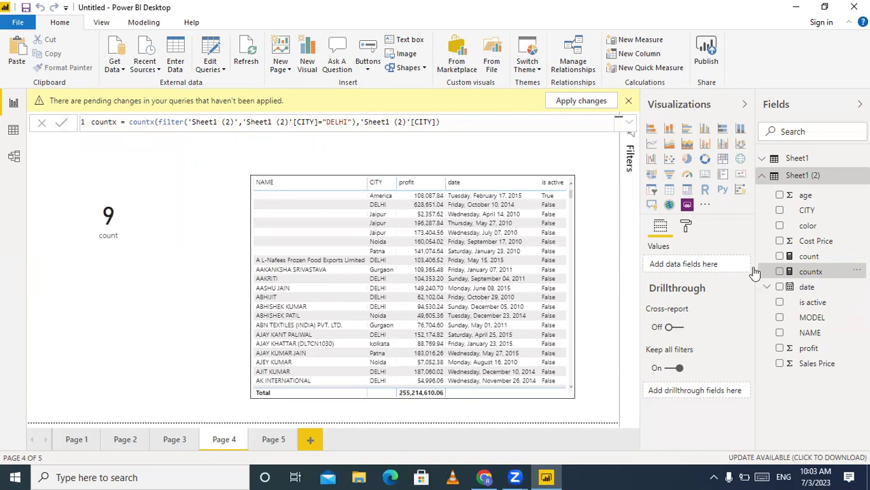
Reduce the height of the count card and turn on its border.
left_click(126, 194)
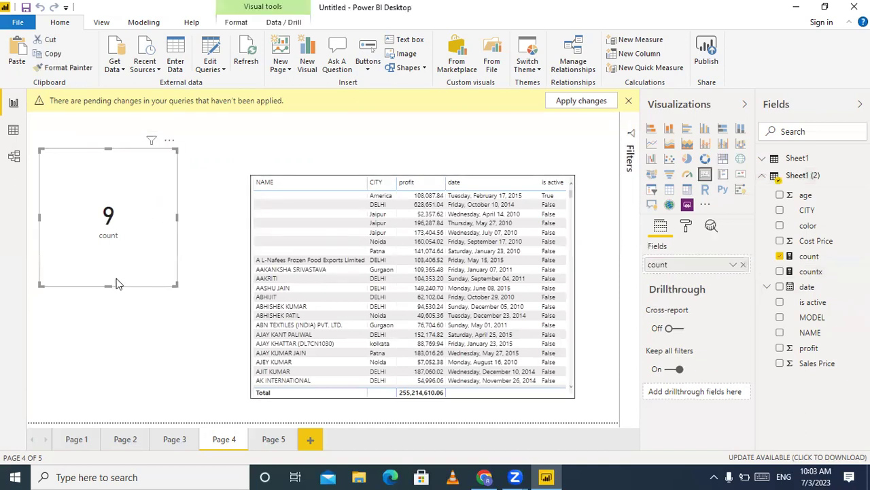
left_click_drag(108, 286, 109, 232)
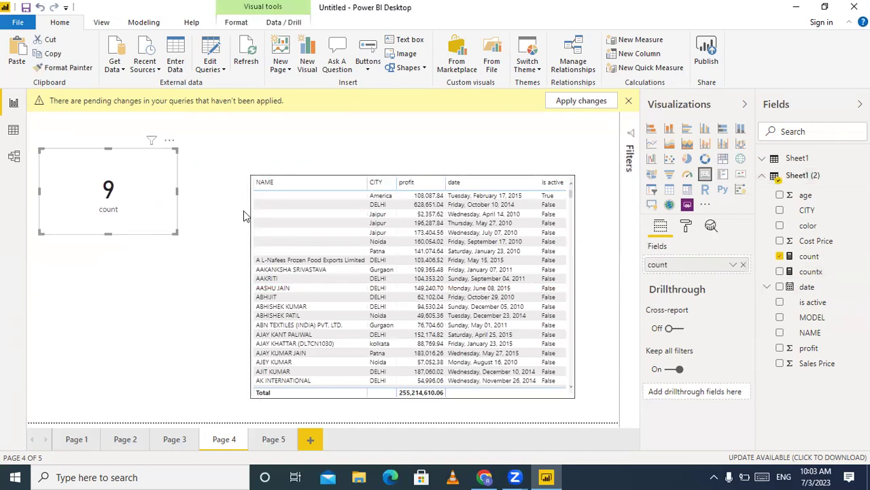
left_click(686, 226)
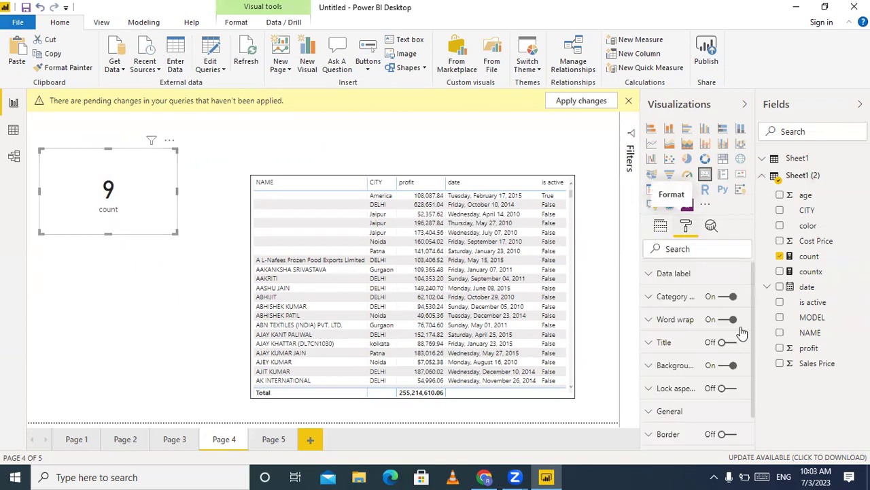
scroll(720, 380, "down", 1)
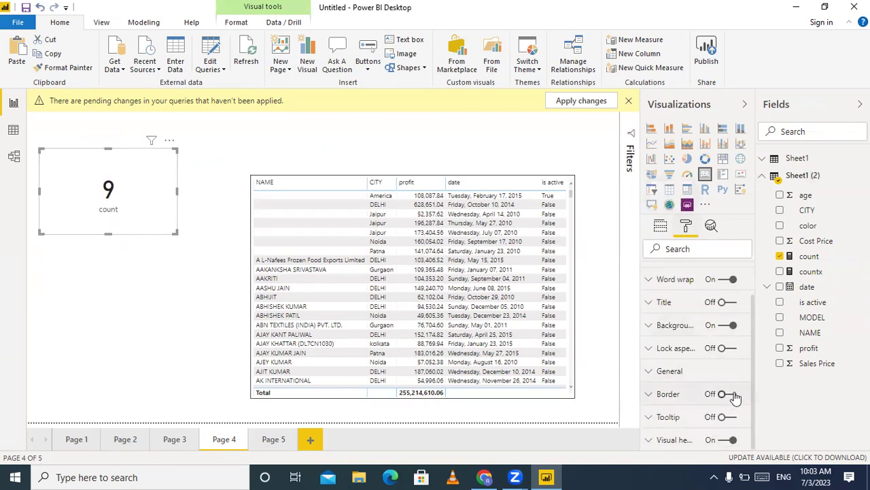
left_click(733, 395)
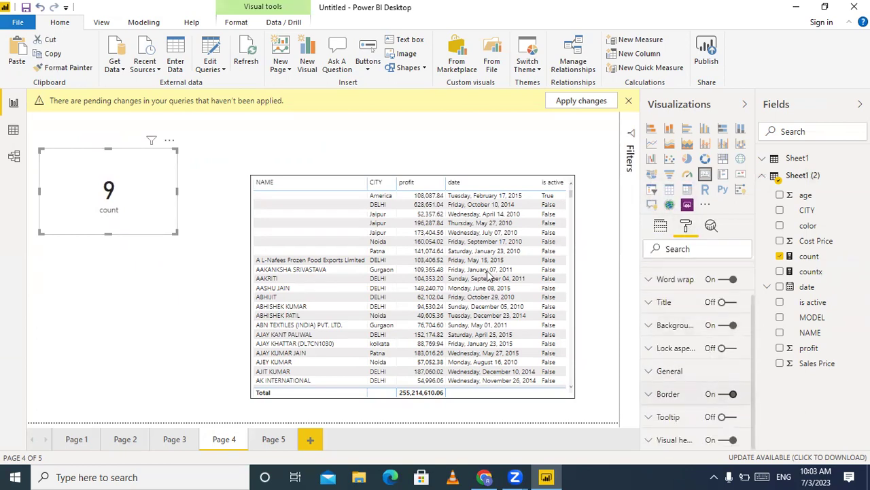
Duplicate the count card and place the copy directly below the original.
left_click(155, 214)
key("ctrl+c")
key("ctrl+v")
mouse_move(143, 304)
left_mouse_down()
mouse_move(161, 305)
mouse_move(153, 299)
left_mouse_up()
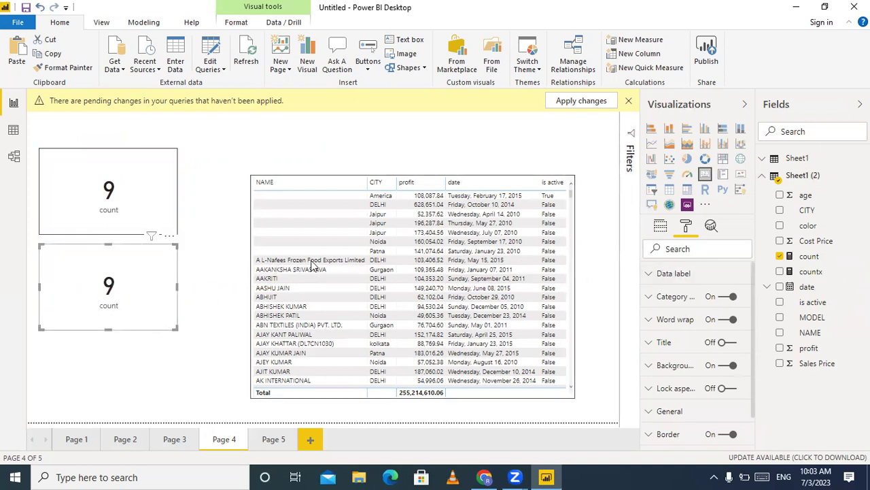
Replace the count field of the duplicated card with the countx measure.
left_click(662, 230)
left_click_drag(813, 272, 709, 268)
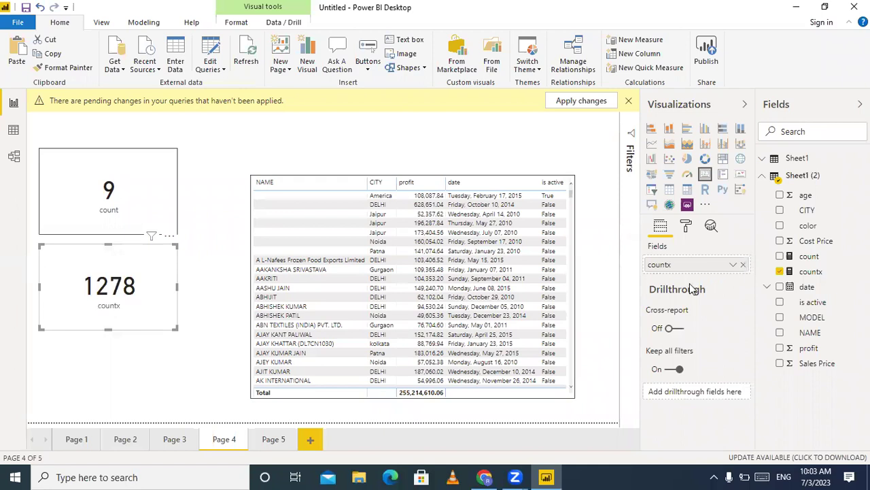
mouse_move(694, 289)
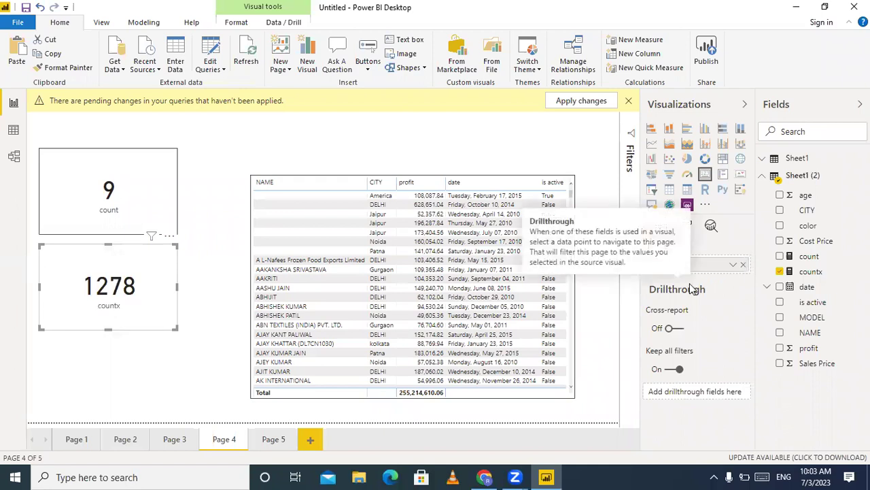